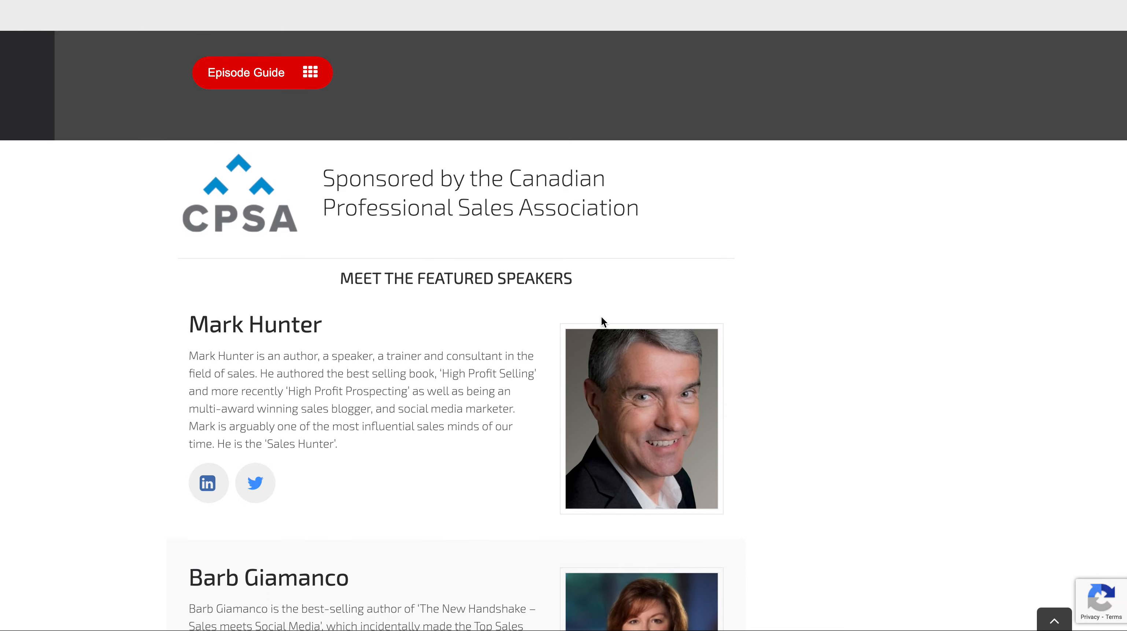
Examine the original episode page's speaker section and the rebuilt Episode 084 header: episode title, share links and guest names.
{"action": "scroll", "coordinate": [359, 403], "scroll_direction": "down", "scroll_amount": 10}
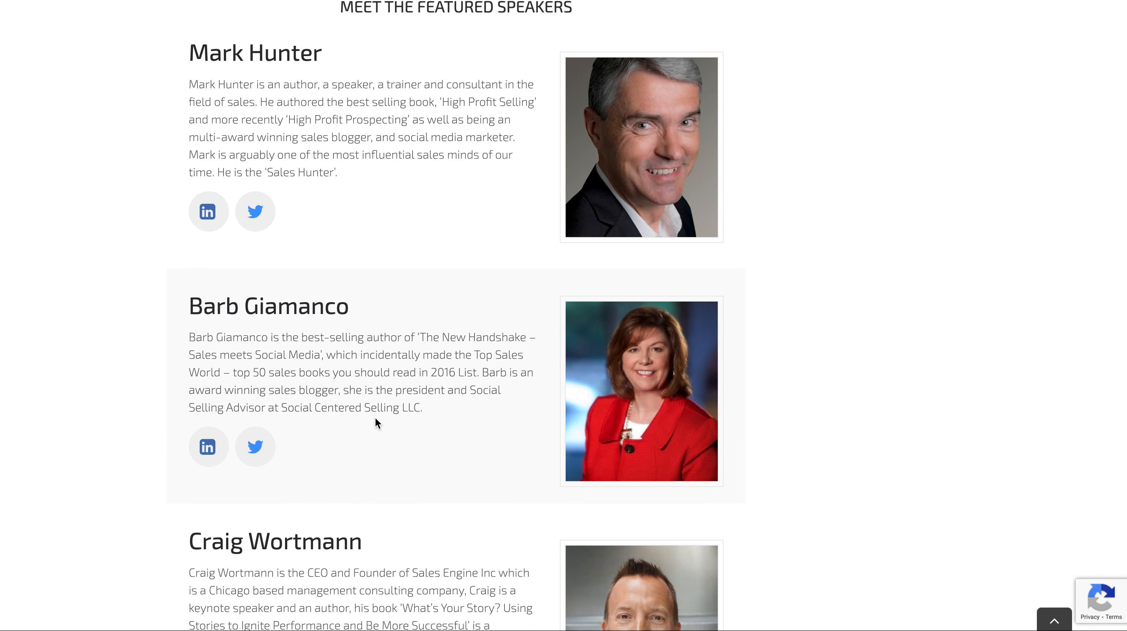
{"action": "scroll", "coordinate": [398, 459], "scroll_direction": "down", "scroll_amount": 2}
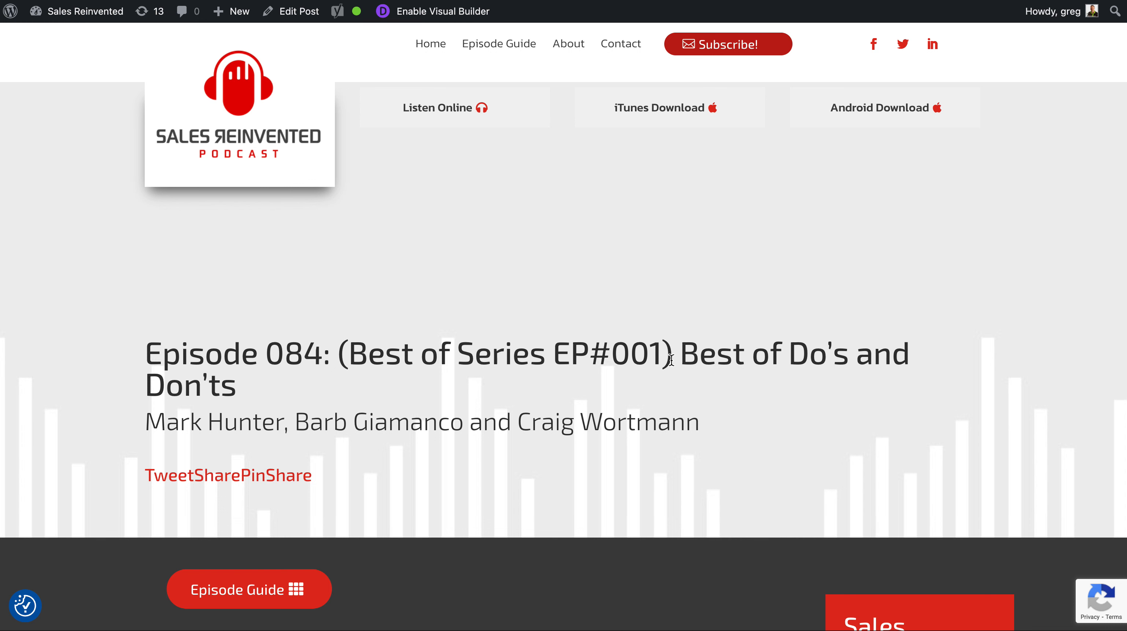
{"action": "left_click_drag", "start_coordinate": [671, 358], "coordinate": [679, 378]}
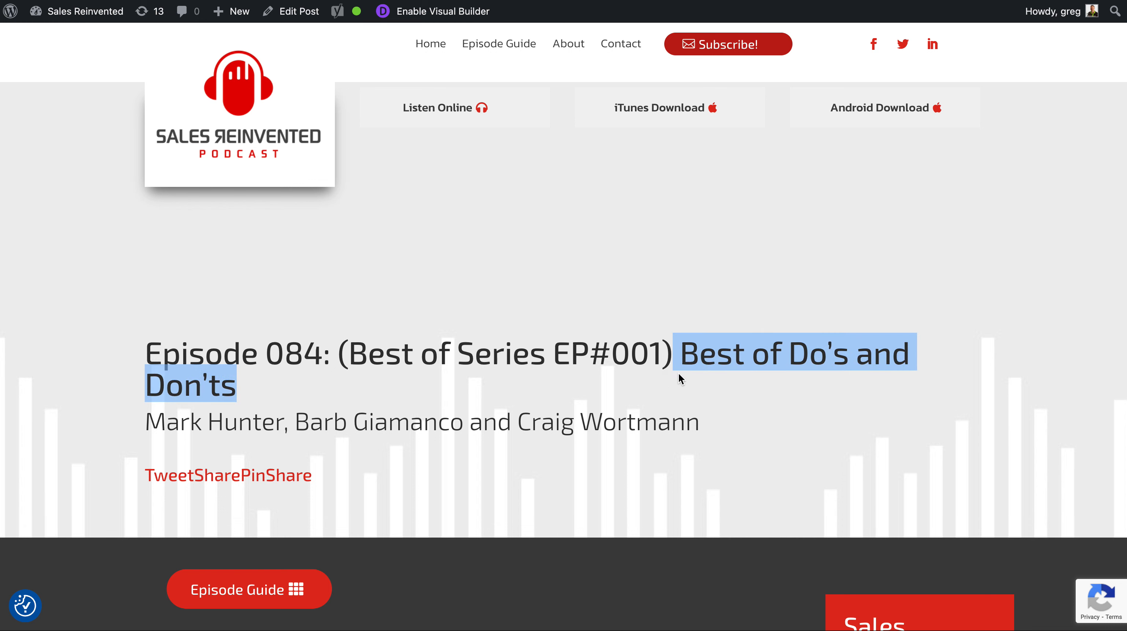
{"action": "left_click", "coordinate": [657, 245]}
{"action": "mouse_move", "coordinate": [290, 476]}
{"action": "left_mouse_down"}
{"action": "mouse_move", "coordinate": [203, 476]}
{"action": "mouse_move", "coordinate": [287, 476]}
{"action": "left_mouse_up"}
{"action": "left_click_drag", "start_coordinate": [154, 476], "coordinate": [299, 470]}
{"action": "left_click", "coordinate": [321, 477]}
{"action": "left_click", "coordinate": [180, 481]}
{"action": "left_click", "coordinate": [334, 474]}
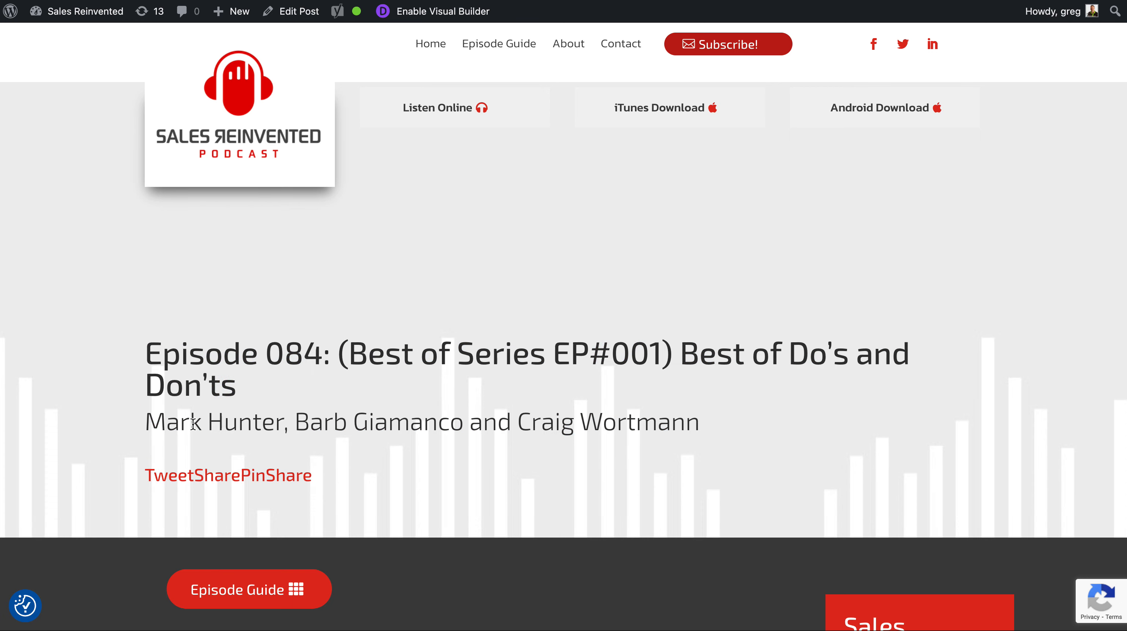
{"action": "triple_click", "coordinate": [225, 427]}
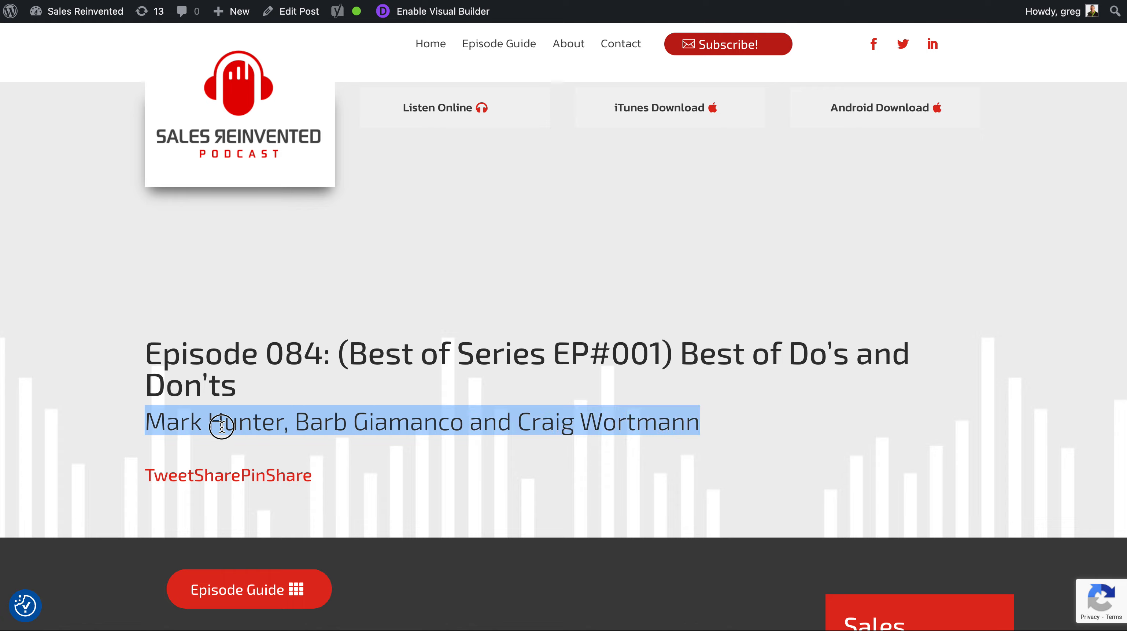
Examine the rest of the rebuilt Episode 084 page, from the sponsor block through the featured speaker sections.
{"action": "scroll", "coordinate": [574, 392], "scroll_direction": "down", "scroll_amount": 8}
{"action": "left_click", "coordinate": [625, 374]}
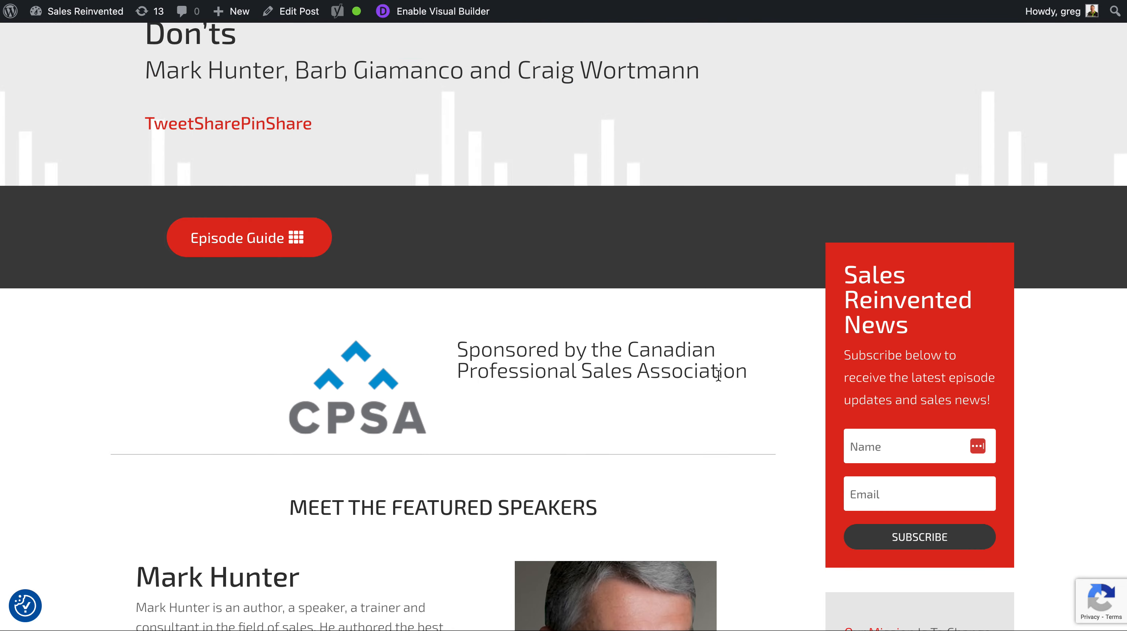
{"action": "scroll", "coordinate": [718, 374], "scroll_direction": "down", "scroll_amount": 5}
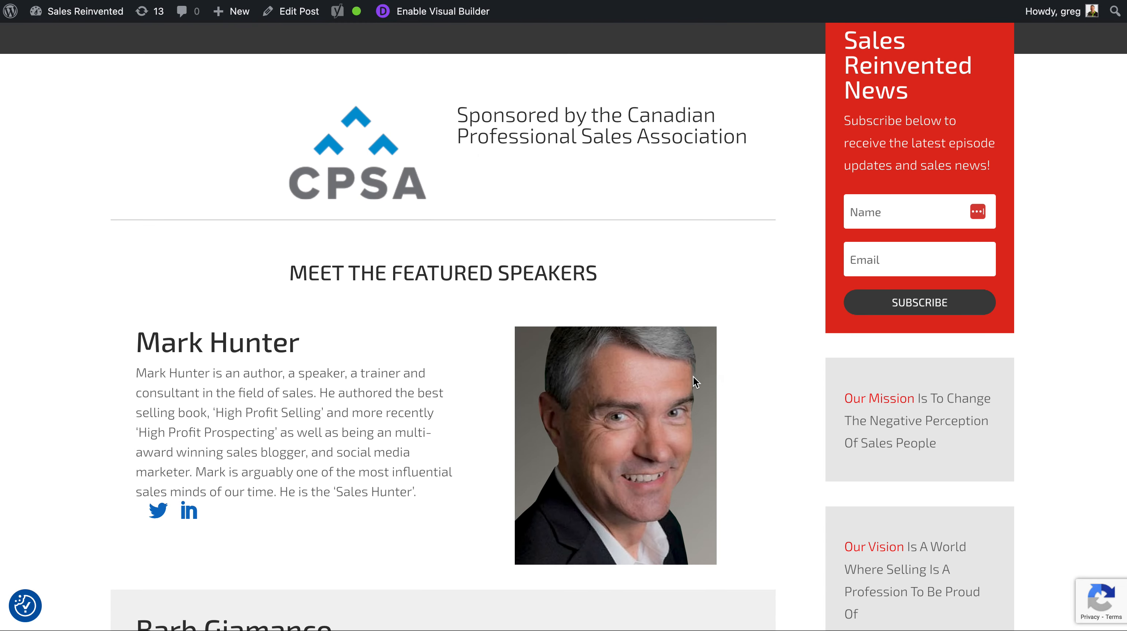
{"action": "scroll", "coordinate": [694, 377], "scroll_direction": "down", "scroll_amount": 5}
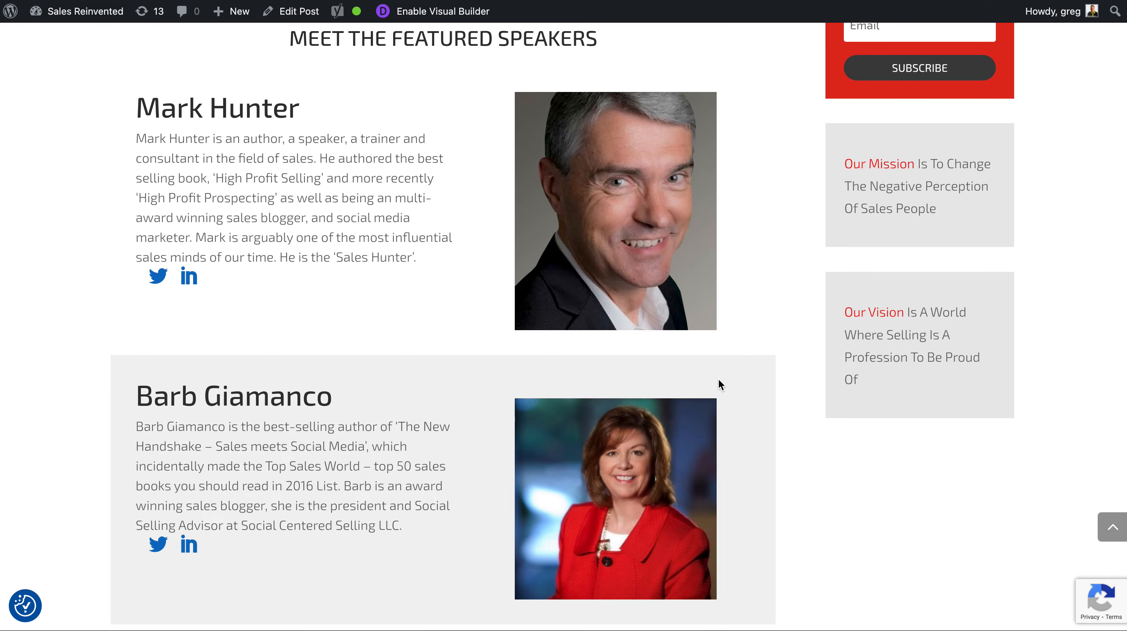
{"action": "scroll", "coordinate": [719, 380], "scroll_direction": "down", "scroll_amount": 4}
{"action": "scroll", "coordinate": [718, 380], "scroll_direction": "down", "scroll_amount": 14}
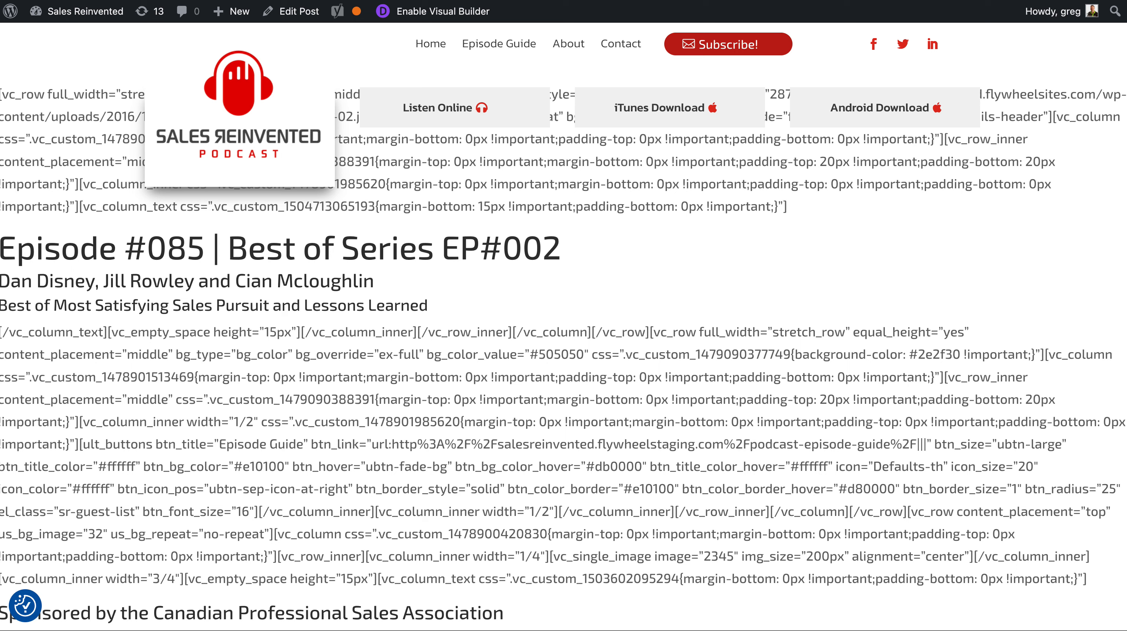
Look through the unconverted Episode 085 post and its original page, and open the post for editing in a new tab.
{"action": "scroll", "coordinate": [738, 272], "scroll_direction": "down", "scroll_amount": 10}
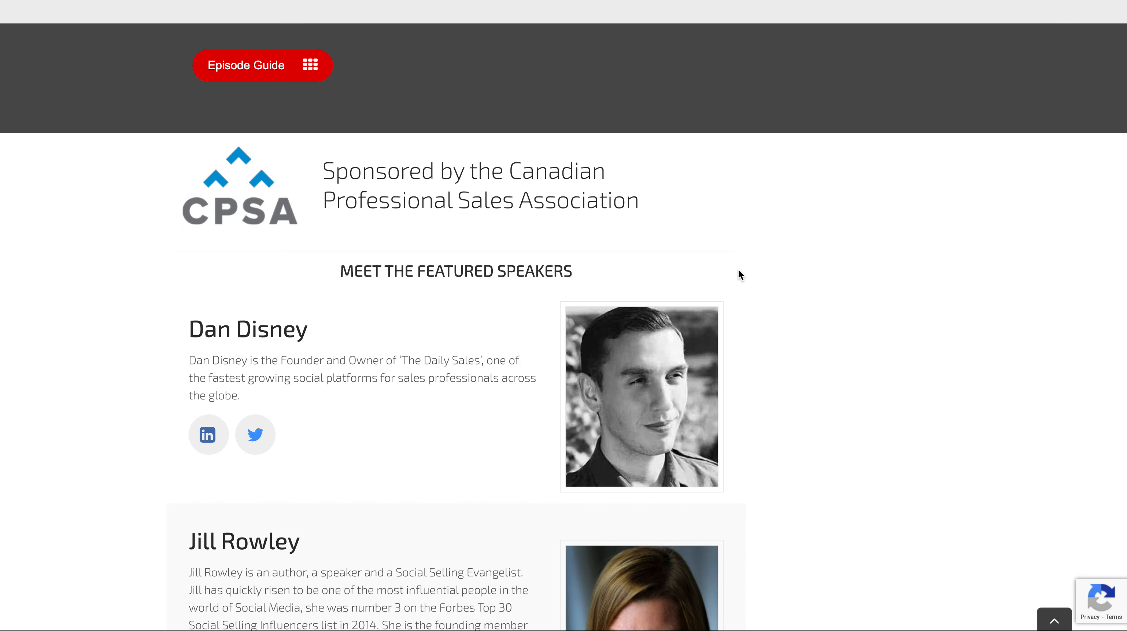
{"action": "scroll", "coordinate": [738, 268], "scroll_direction": "up", "scroll_amount": 10}
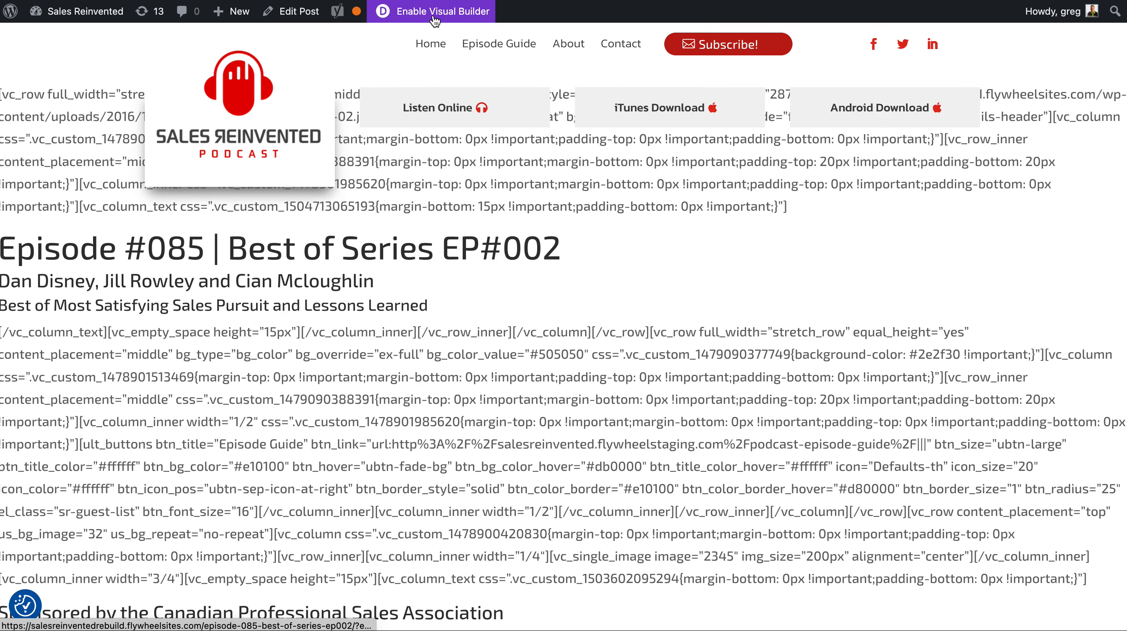
{"action": "scroll", "coordinate": [488, 391], "scroll_direction": "down", "scroll_amount": 20}
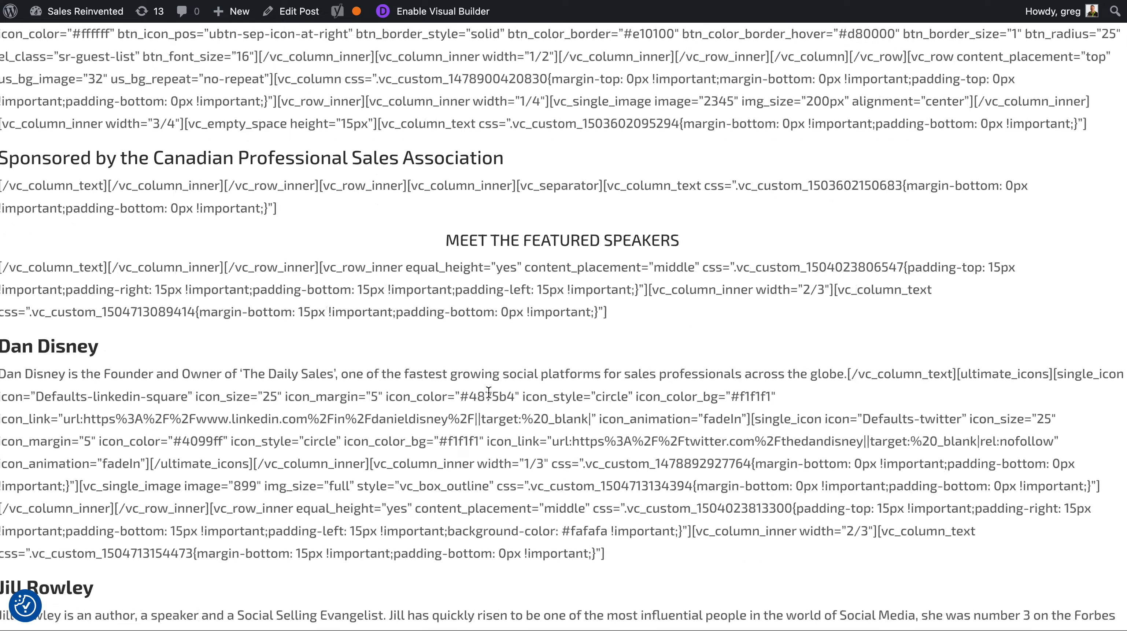
{"action": "scroll", "coordinate": [488, 391], "scroll_direction": "up", "scroll_amount": 20}
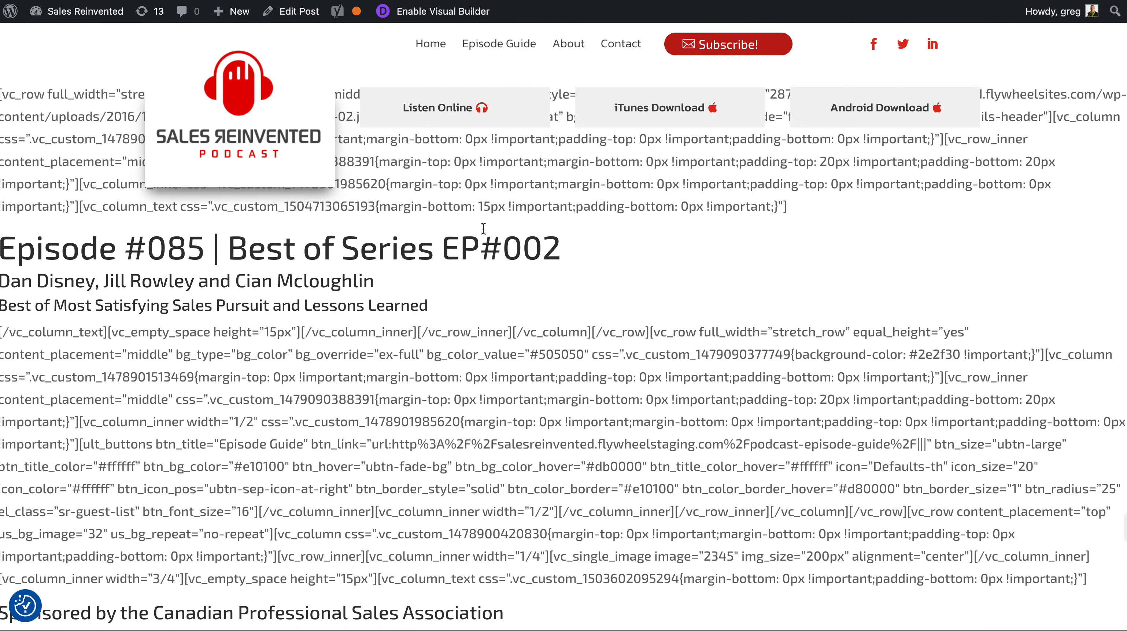
{"action": "scroll", "coordinate": [437, 165], "scroll_direction": "down", "scroll_amount": 20}
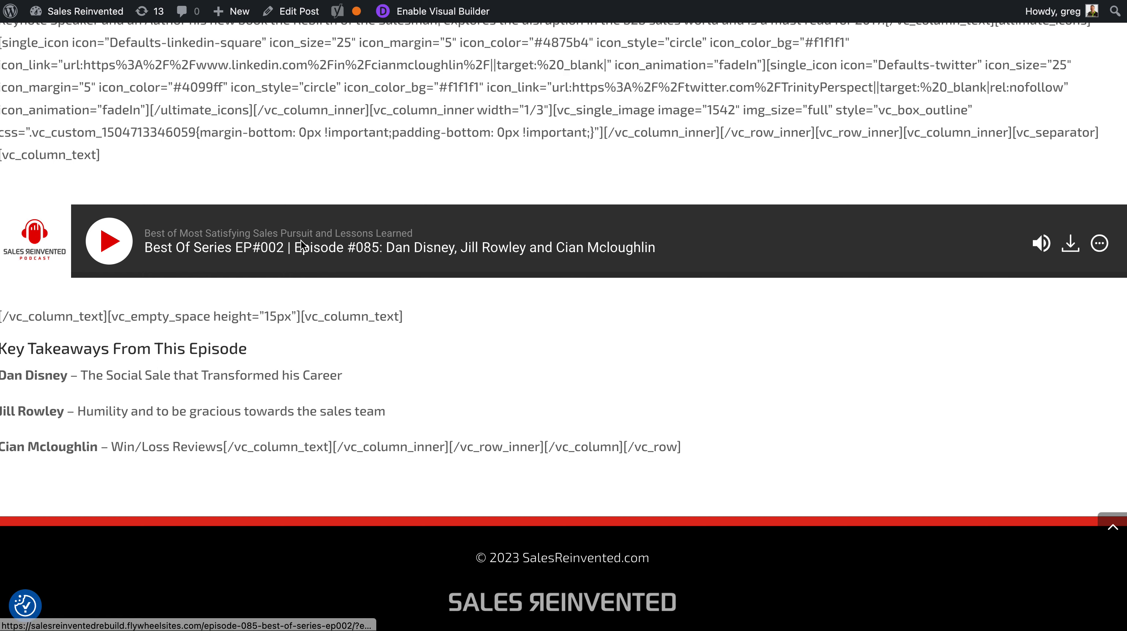
{"action": "right_click", "coordinate": [305, 11]}
{"action": "left_click", "coordinate": [335, 12]}
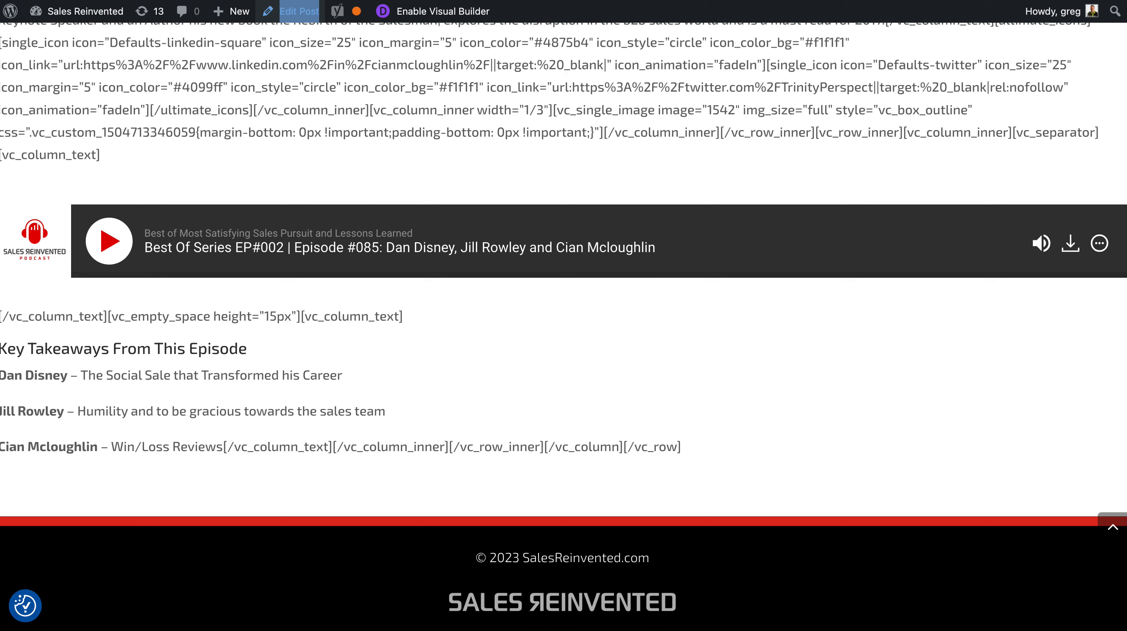
{"action": "left_click", "coordinate": [613, 1]}
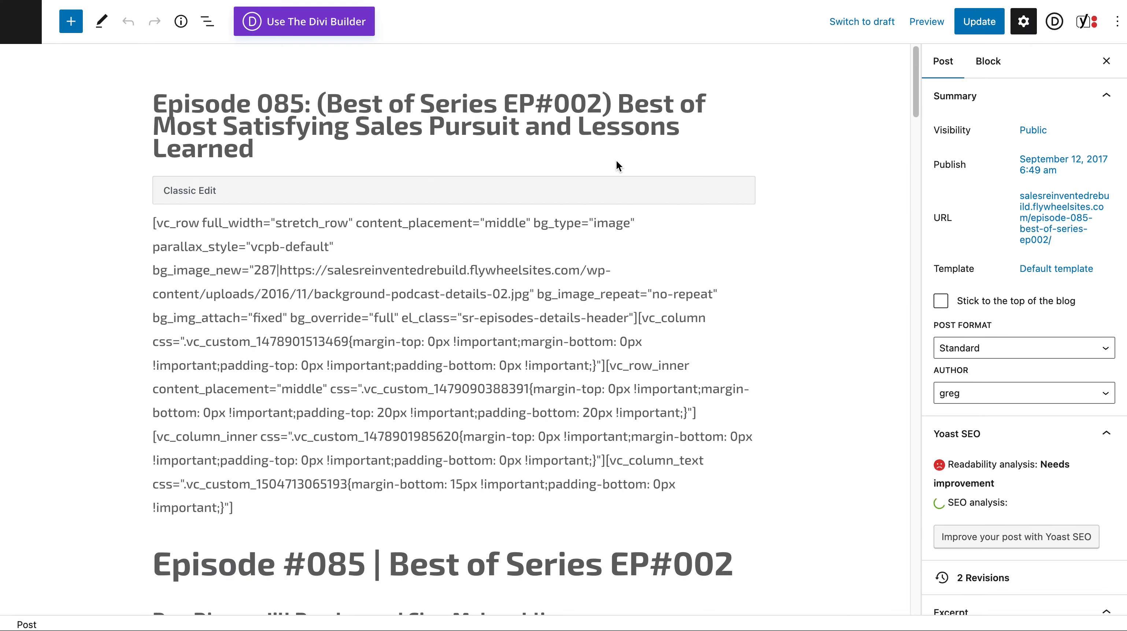
Select the complete smart_track_player shortcode above the Key Takeaways heading, from its opening bracket through social_gplus="true"].
{"action": "scroll", "coordinate": [617, 161], "scroll_direction": "down", "scroll_amount": 4}
{"action": "scroll", "coordinate": [617, 161], "scroll_direction": "down", "scroll_amount": 15}
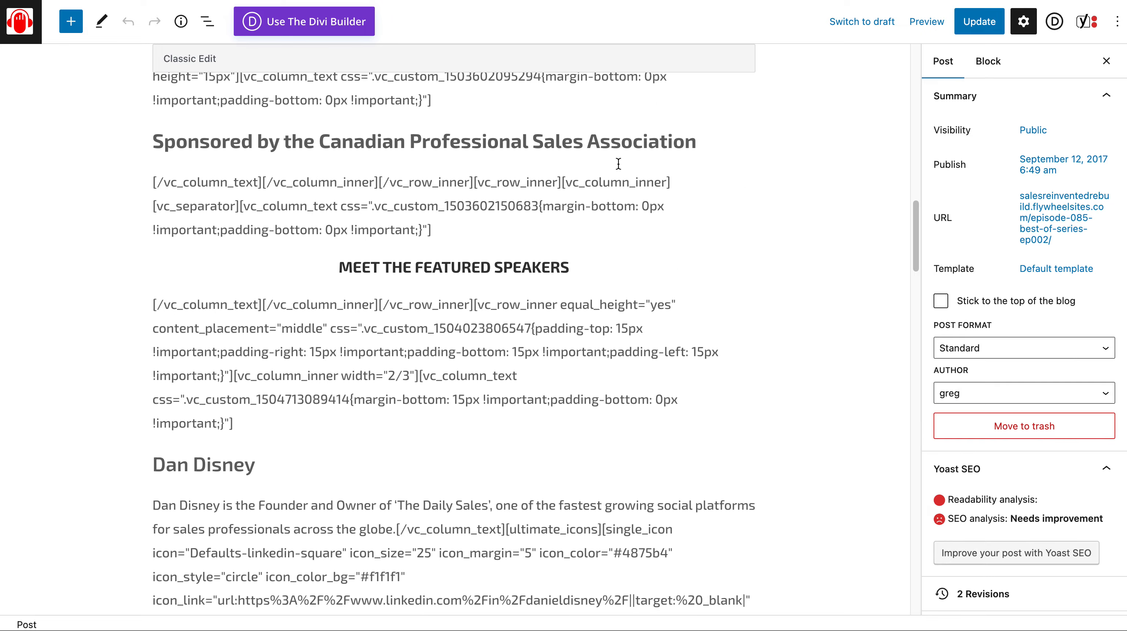
{"action": "scroll", "coordinate": [618, 163], "scroll_direction": "down", "scroll_amount": 12}
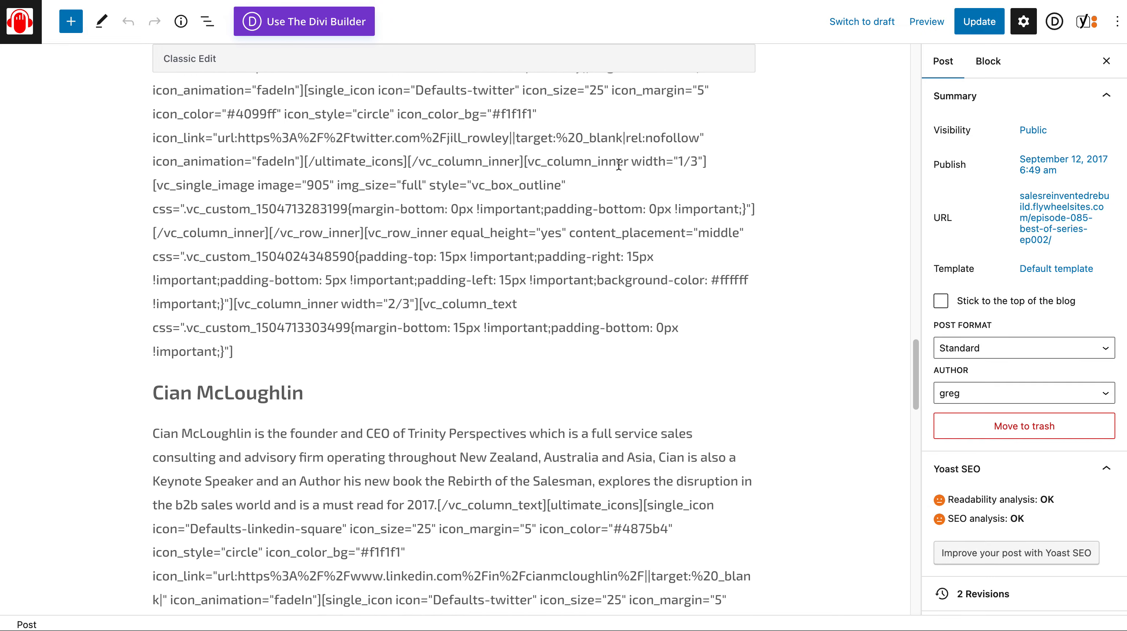
{"action": "scroll", "coordinate": [619, 165], "scroll_direction": "down", "scroll_amount": 10}
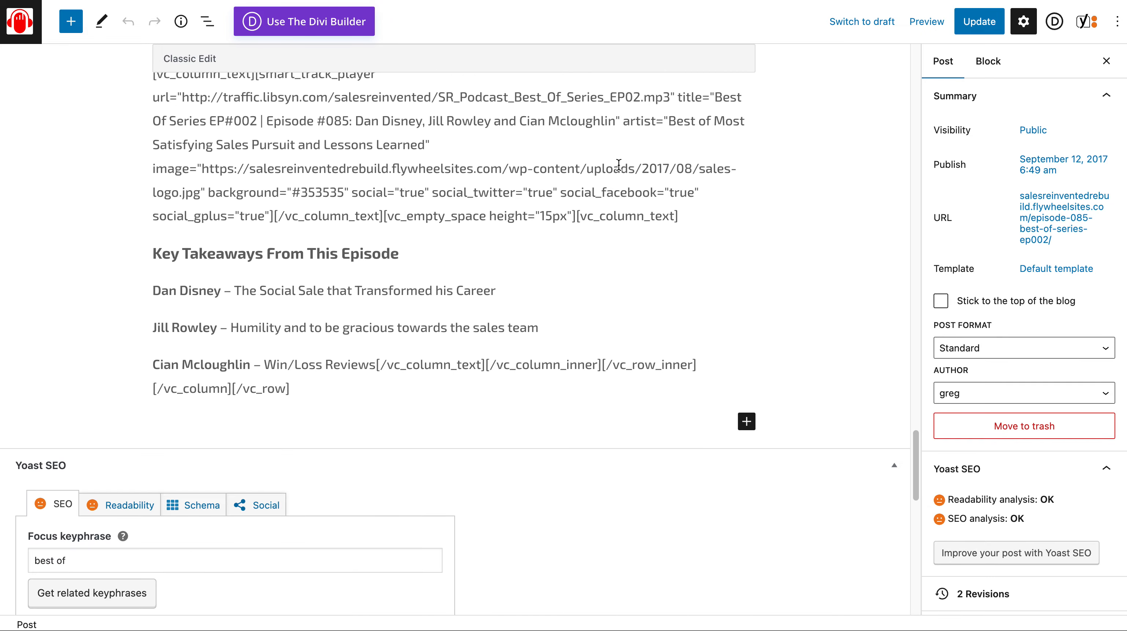
{"action": "scroll", "coordinate": [619, 165], "scroll_direction": "up", "scroll_amount": 2}
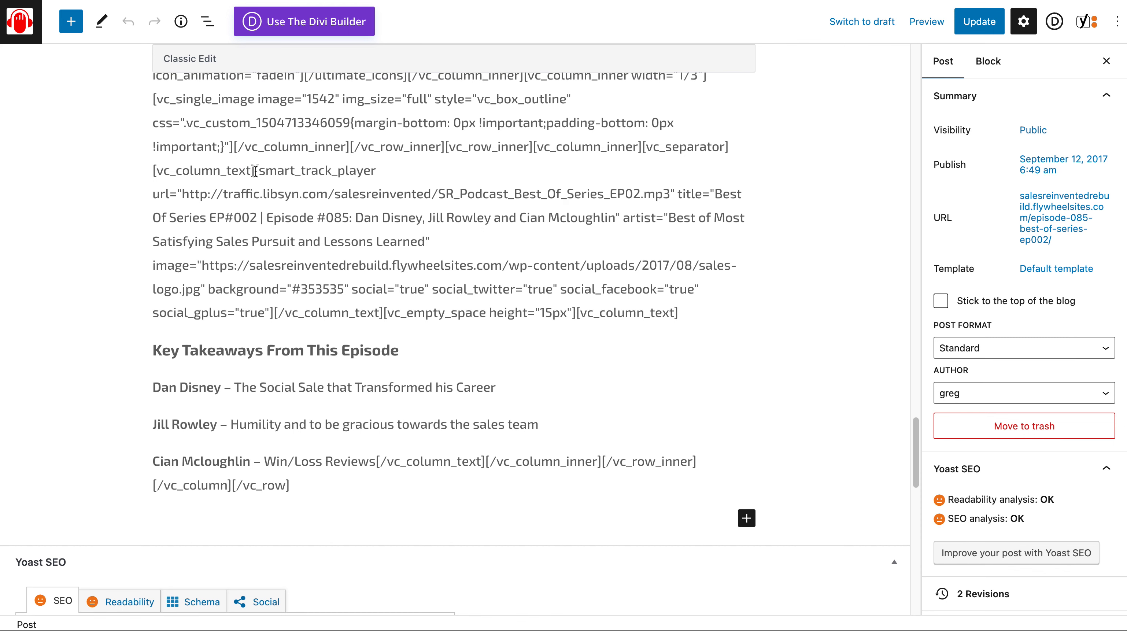
{"action": "left_click_drag", "start_coordinate": [255, 171], "coordinate": [336, 241]}
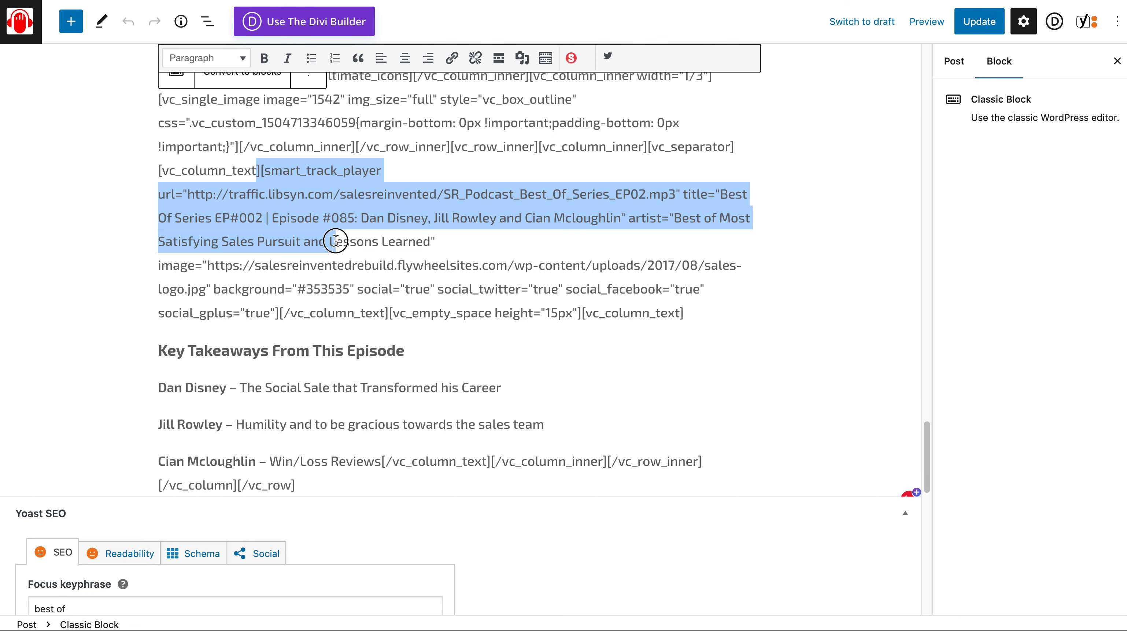
{"action": "scroll", "coordinate": [336, 241], "scroll_direction": "up", "scroll_amount": 1}
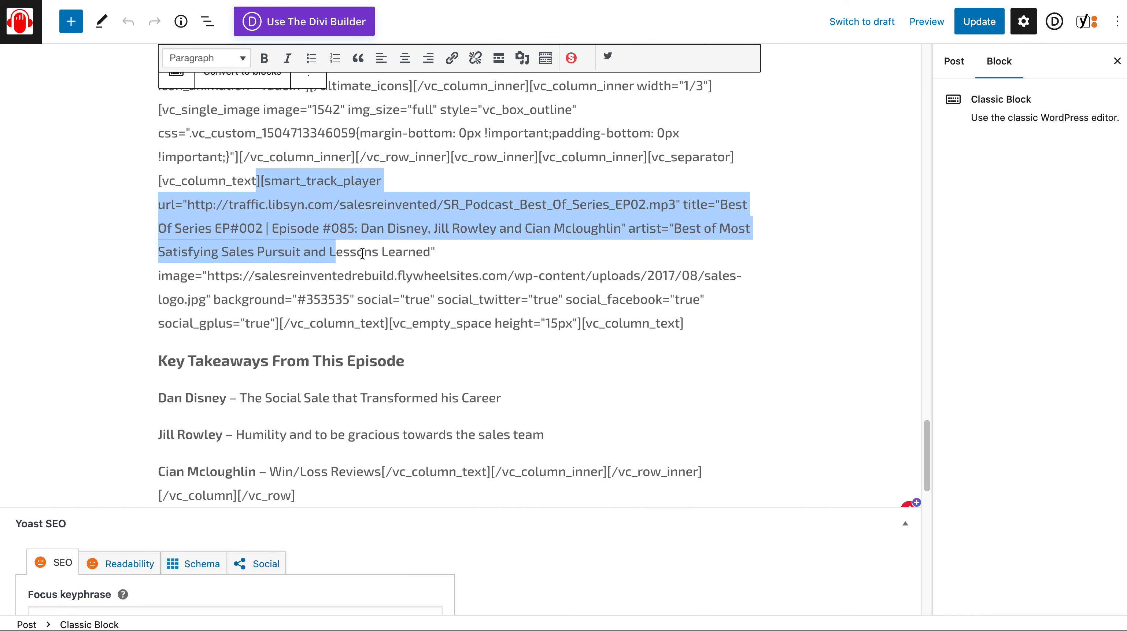
{"action": "left_click", "coordinate": [296, 211]}
{"action": "left_click_drag", "start_coordinate": [262, 186], "coordinate": [295, 211]}
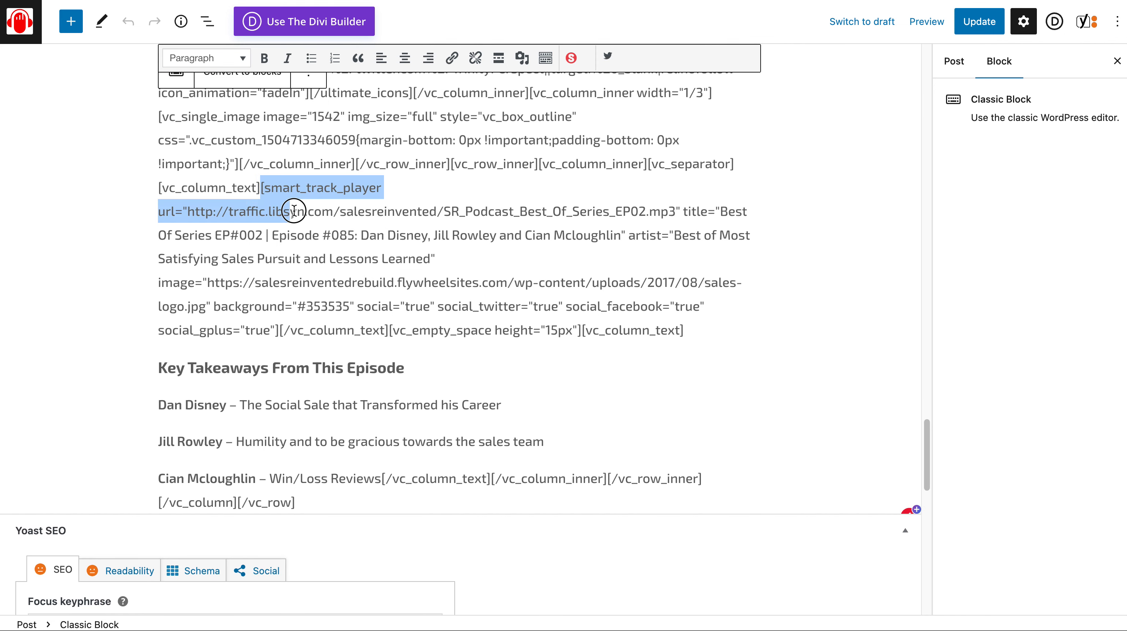
{"action": "scroll", "coordinate": [693, 335], "scroll_direction": "up", "scroll_amount": 1}
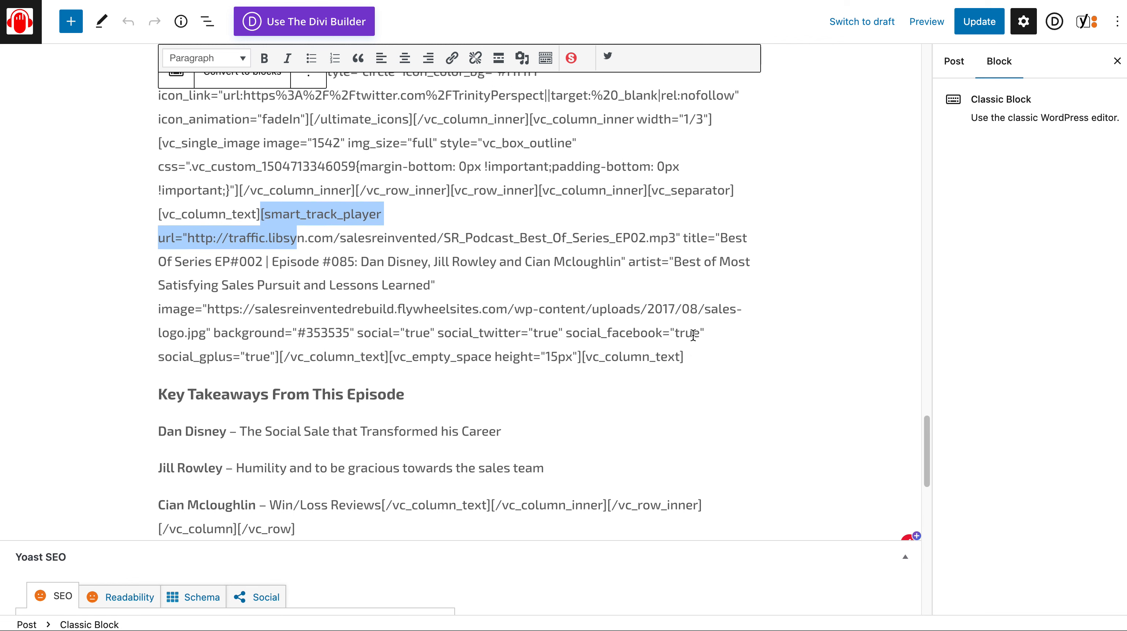
{"action": "left_click", "coordinate": [280, 357]}
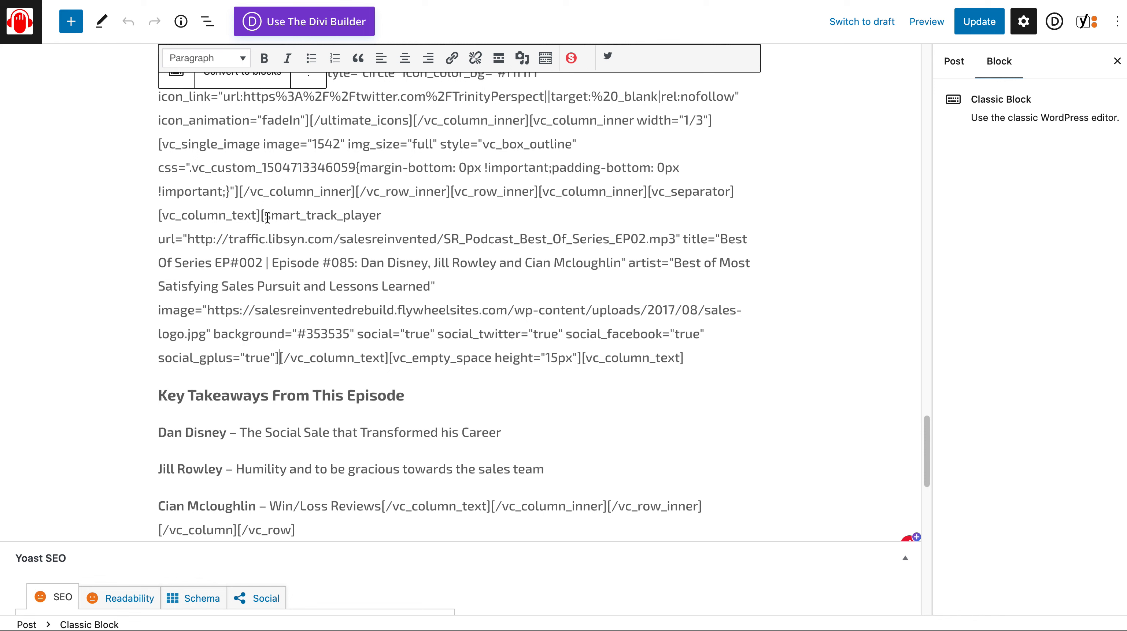
{"action": "left_click_drag", "start_coordinate": [260, 215], "coordinate": [415, 254]}
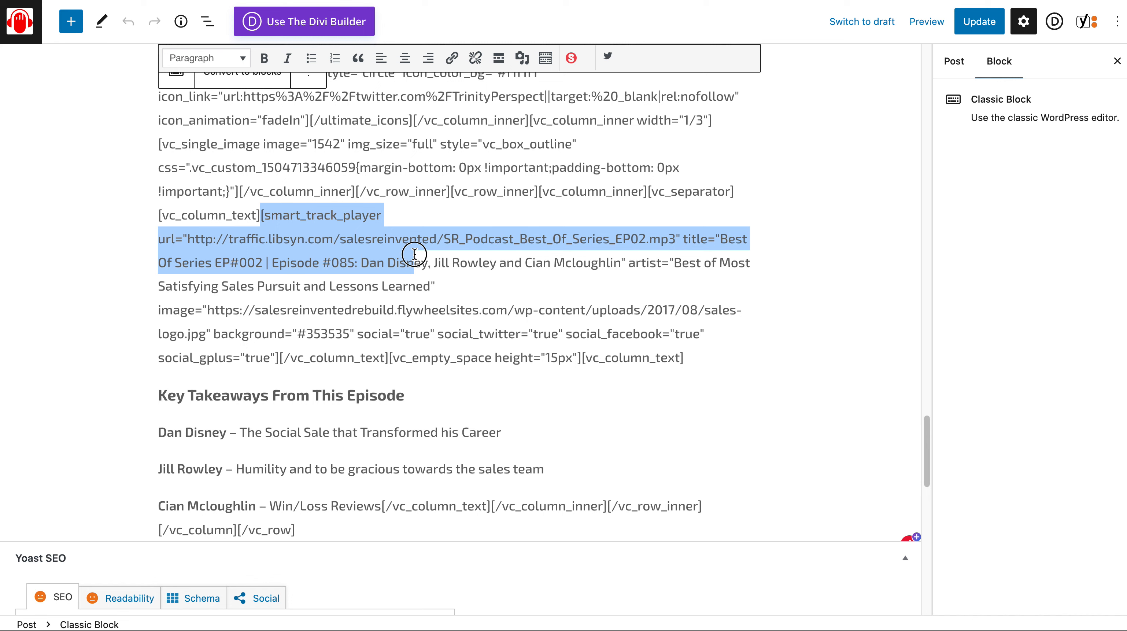
{"action": "left_click_drag", "start_coordinate": [413, 254], "coordinate": [284, 357]}
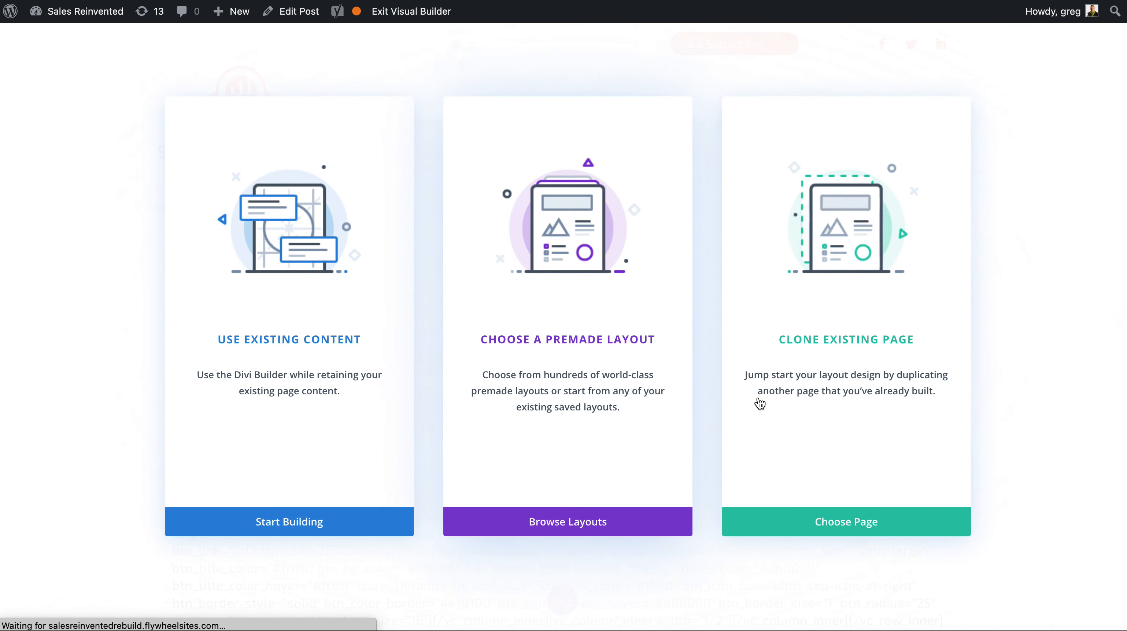
Replace the Episode 085 post's content with the saved layout "Guest BEST OF Layout – Template" and look through the resulting page.
{"action": "left_click", "coordinate": [585, 283]}
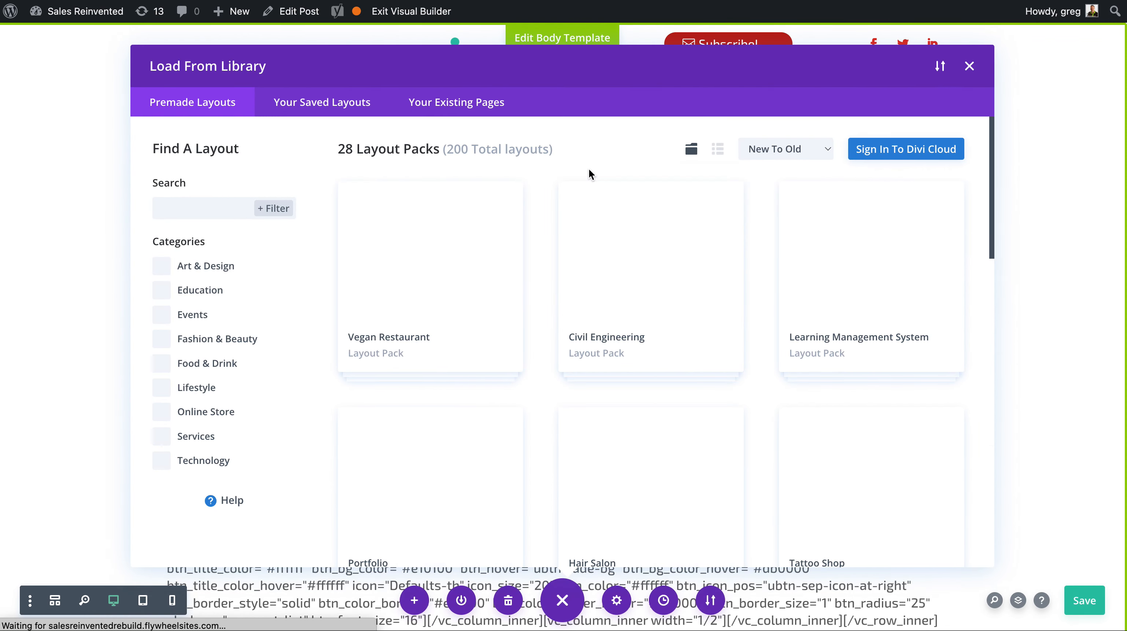
{"action": "left_click", "coordinate": [319, 101]}
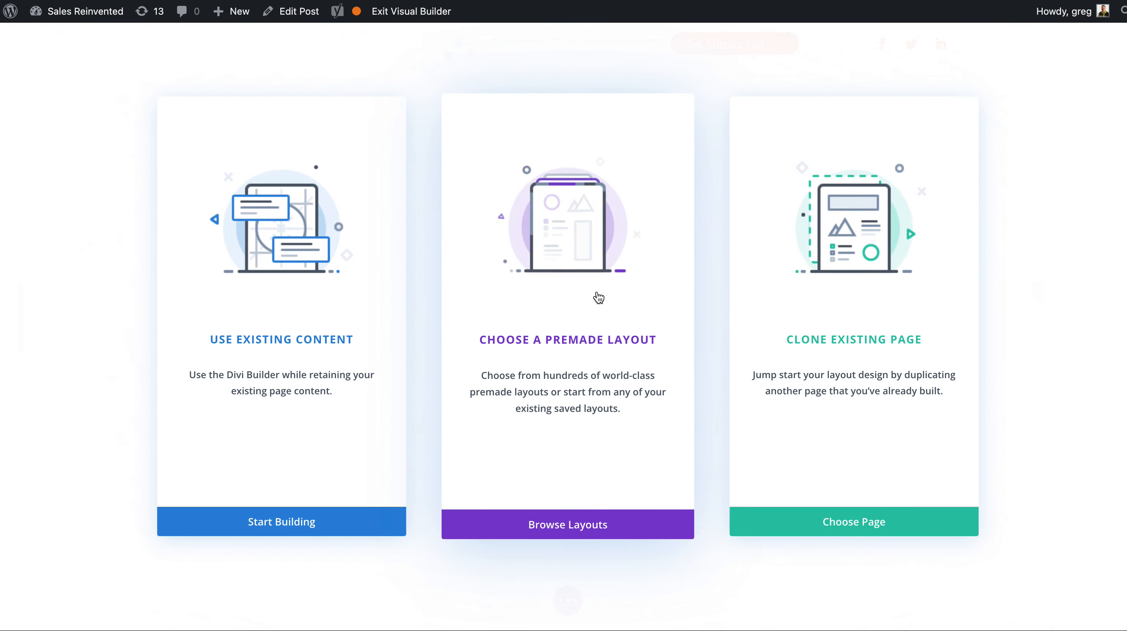
{"action": "left_click", "coordinate": [596, 292]}
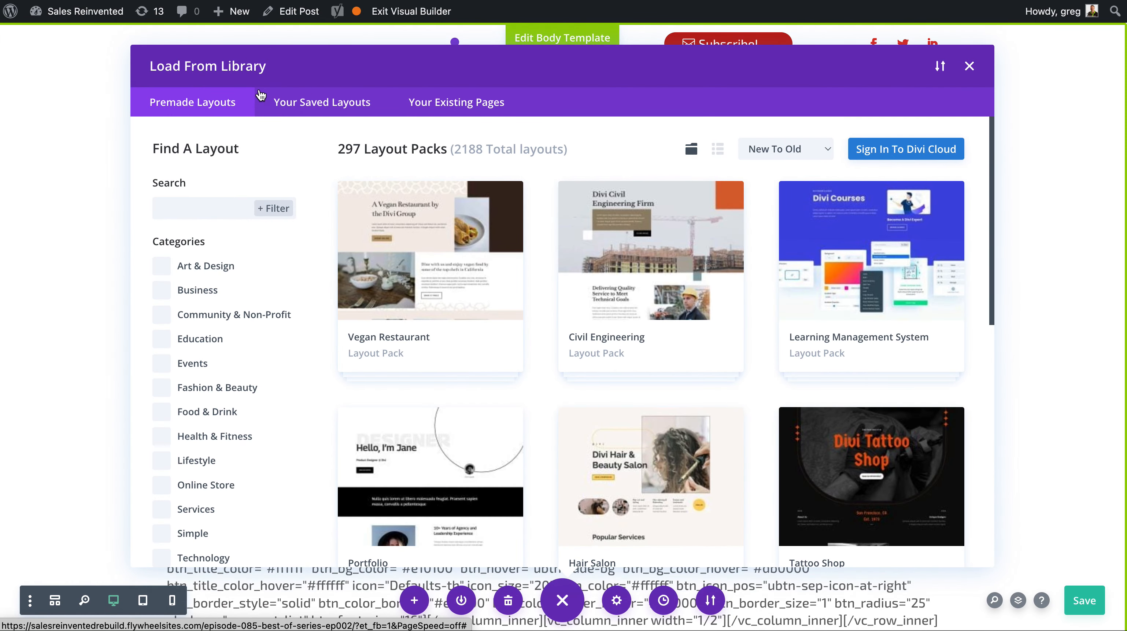
{"action": "left_click", "coordinate": [288, 108]}
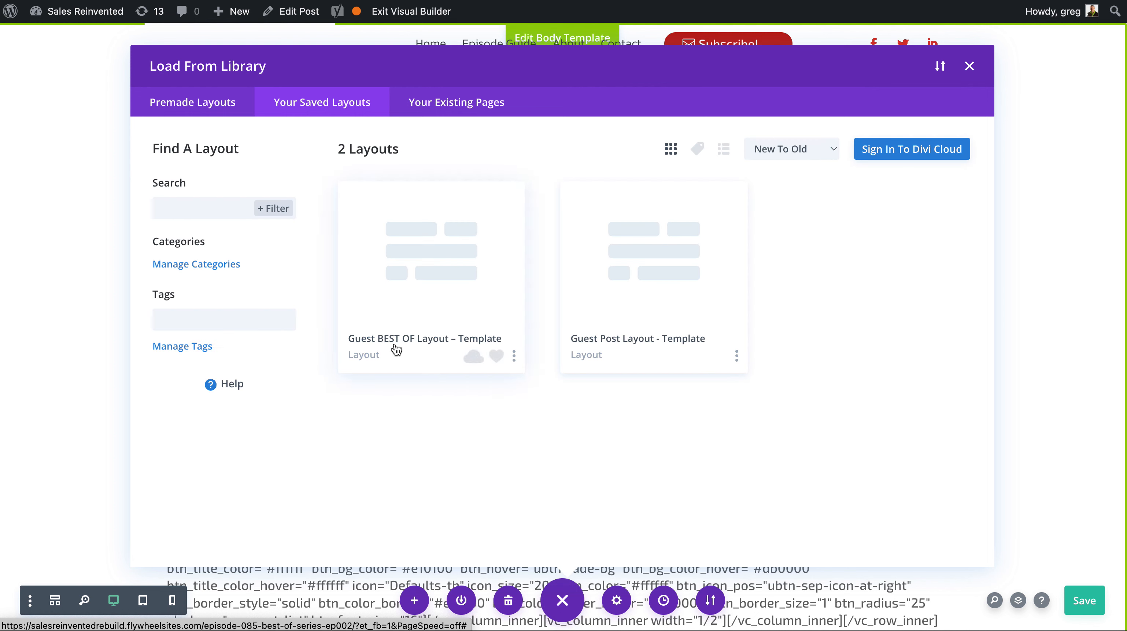
{"action": "left_click", "coordinate": [438, 295]}
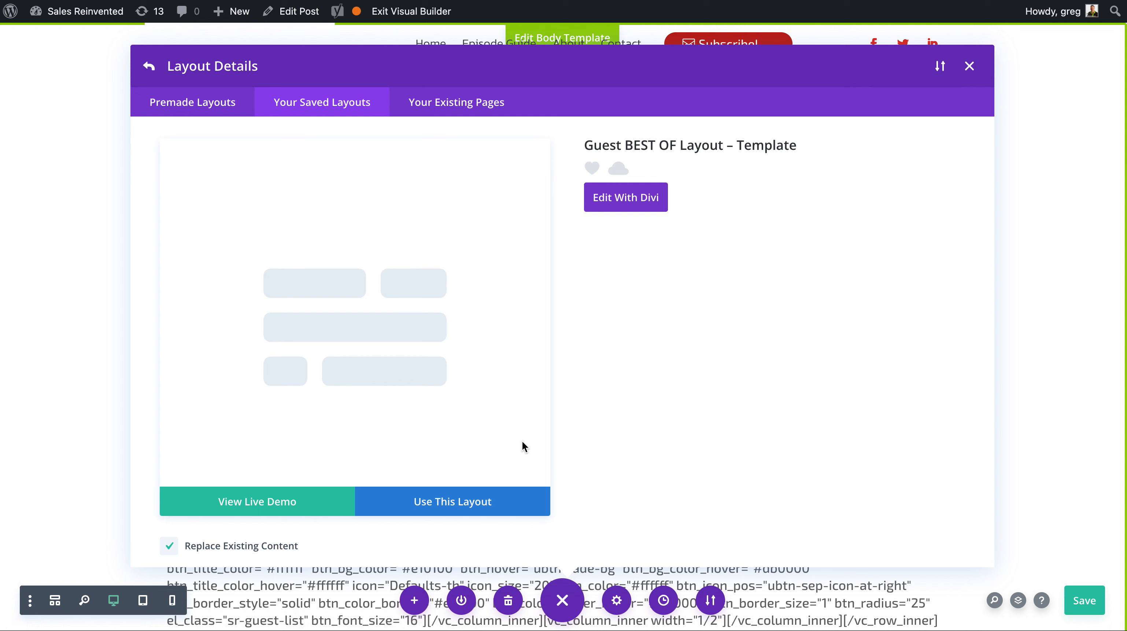
{"action": "left_click", "coordinate": [472, 506]}
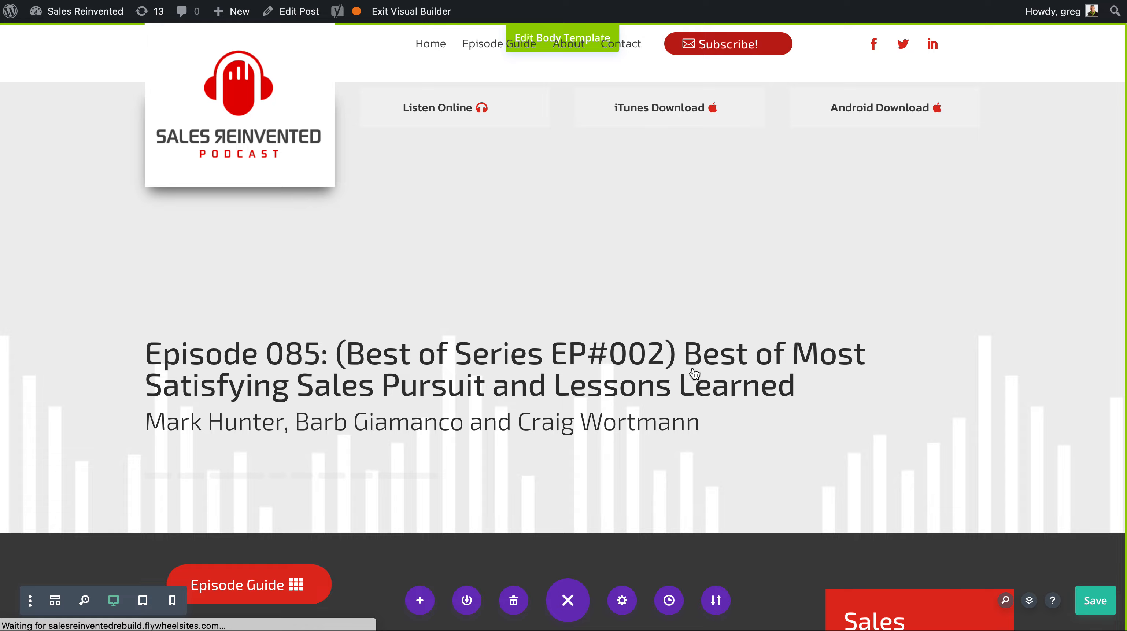
{"action": "scroll", "coordinate": [694, 374], "scroll_direction": "down", "scroll_amount": 15}
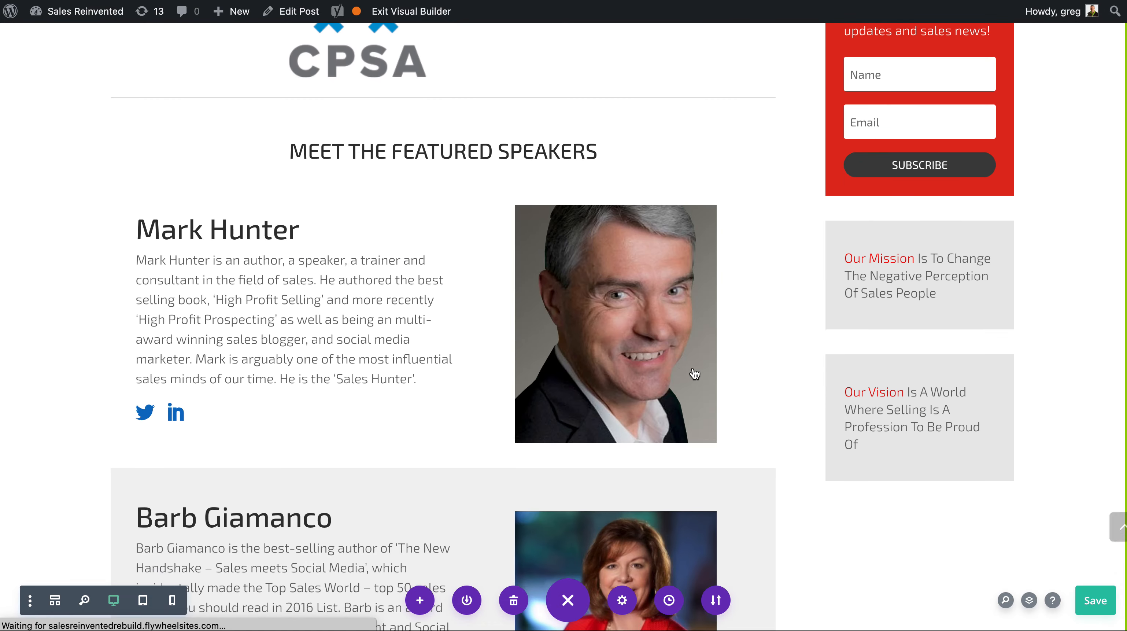
{"action": "scroll", "coordinate": [694, 374], "scroll_direction": "down", "scroll_amount": 10}
{"action": "scroll", "coordinate": [691, 370], "scroll_direction": "up", "scroll_amount": 15}
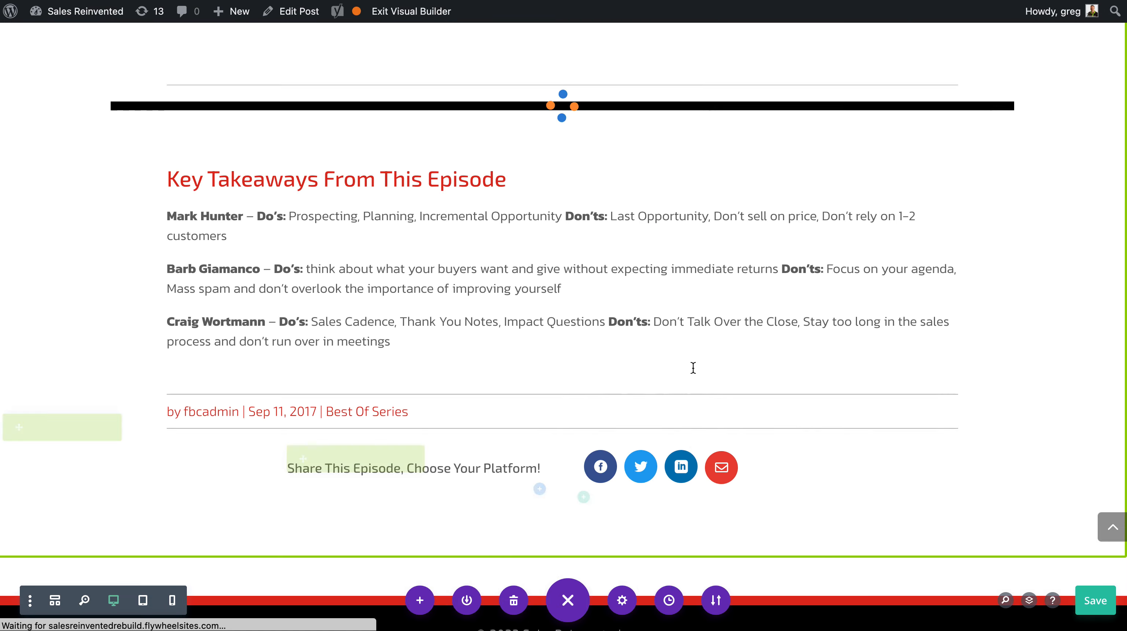
Replace the audio player module's code with the Episode 085 smart_track_player shortcode for SR_Podcast_Best_Of_Series_EP02.mp3 and apply the change.
{"action": "scroll", "coordinate": [693, 368], "scroll_direction": "up", "scroll_amount": 8}
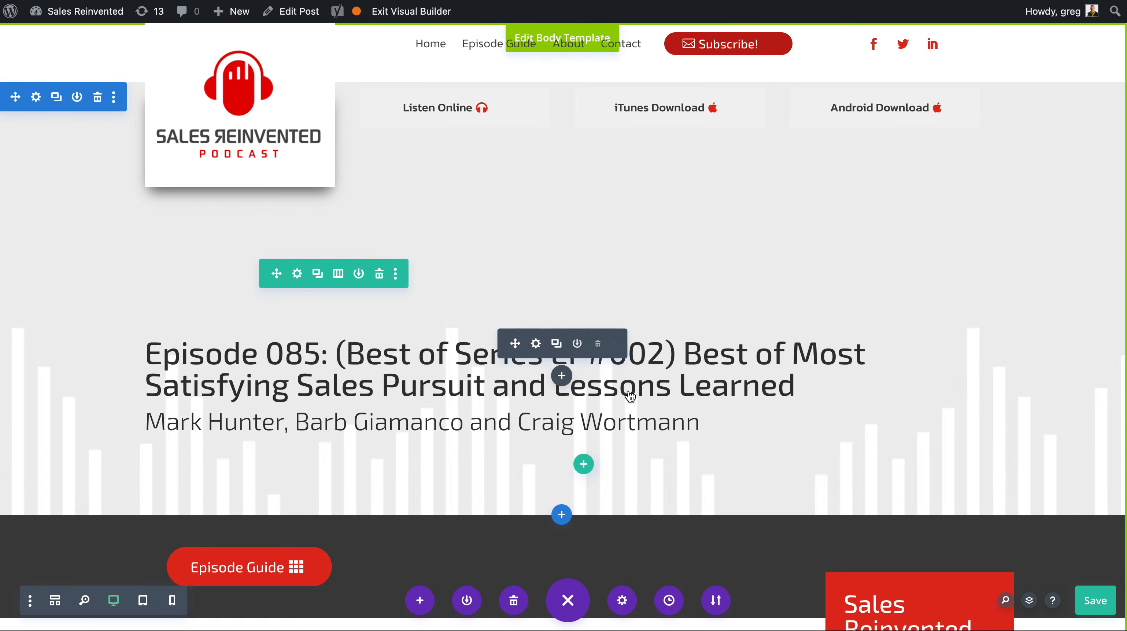
{"action": "scroll", "coordinate": [567, 426], "scroll_direction": "down", "scroll_amount": 10}
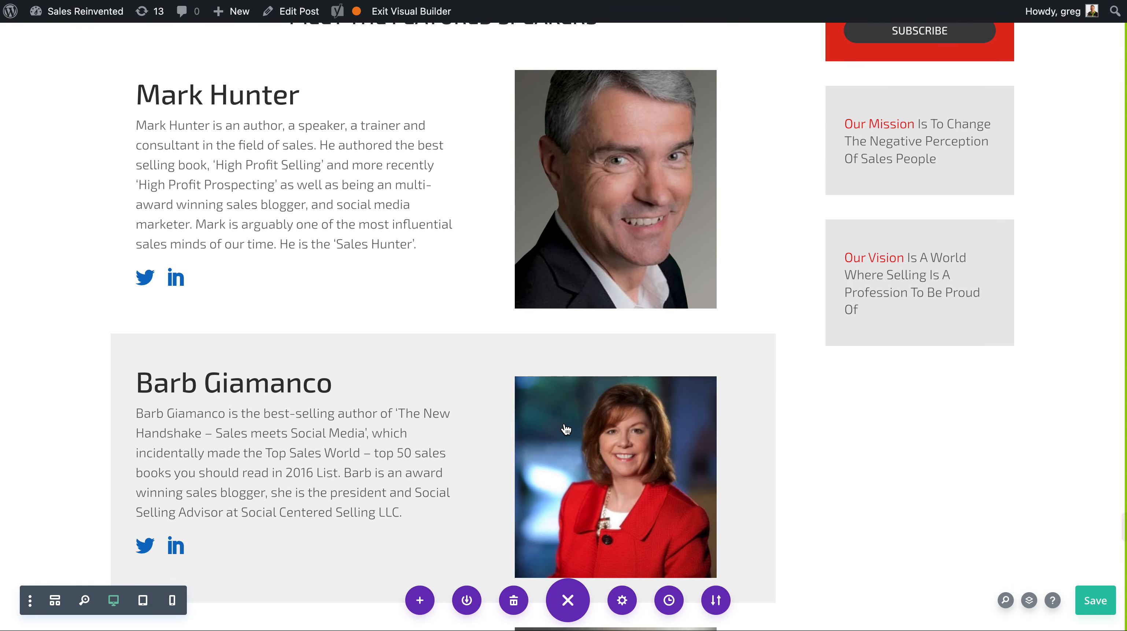
{"action": "scroll", "coordinate": [566, 426], "scroll_direction": "down", "scroll_amount": 15}
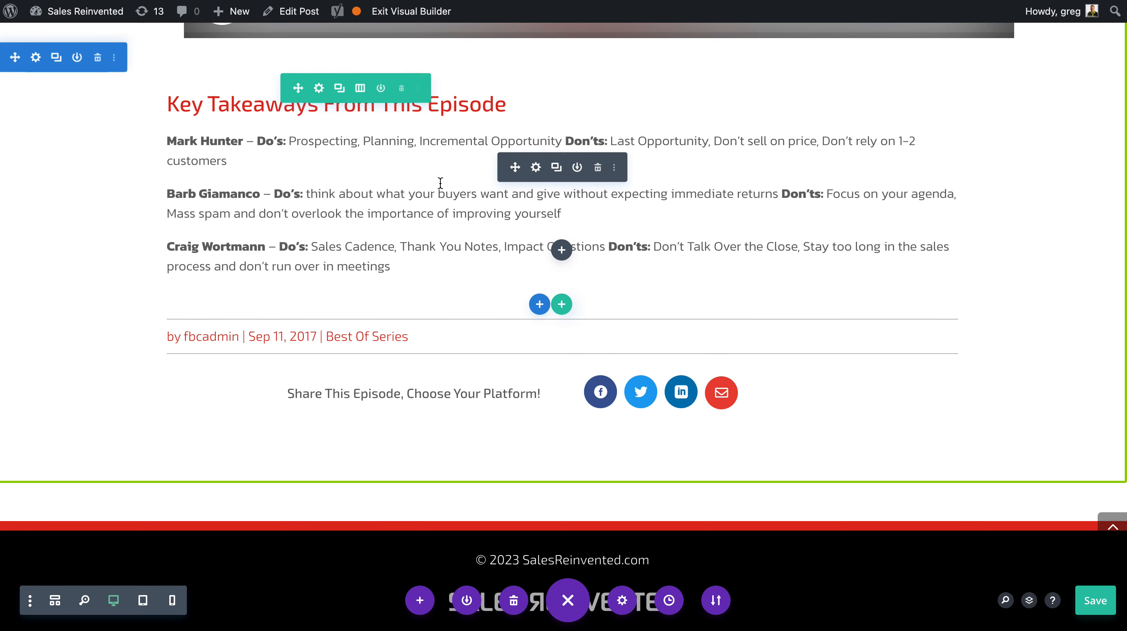
{"action": "scroll", "coordinate": [491, 120], "scroll_direction": "up", "scroll_amount": 5}
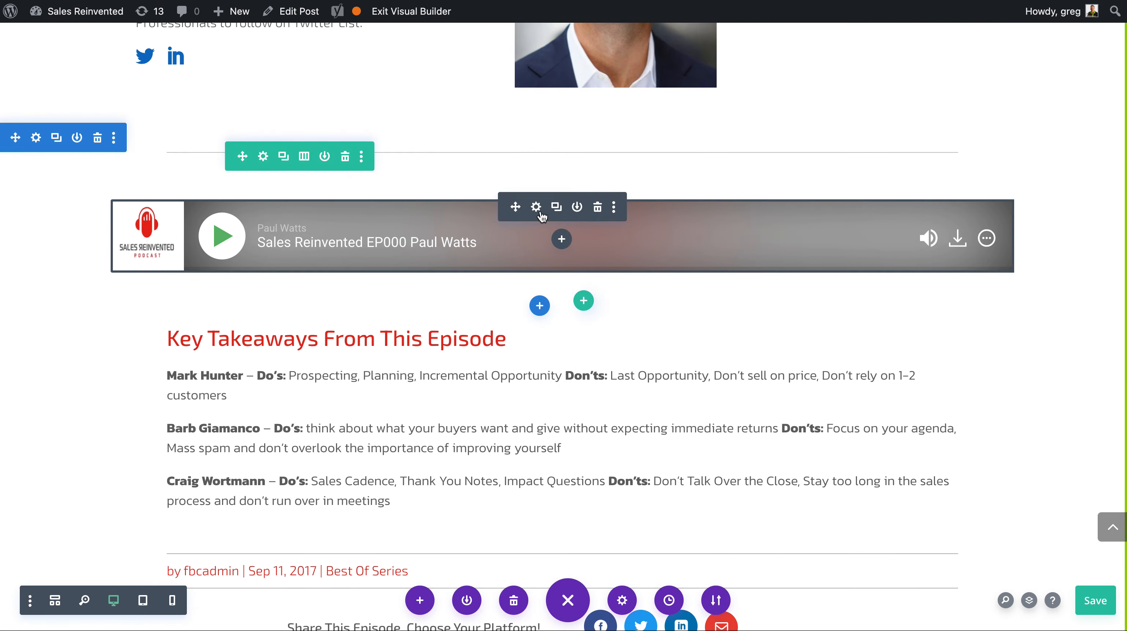
{"action": "left_click", "coordinate": [540, 210]}
{"action": "left_click", "coordinate": [995, 246]}
{"action": "left_click_drag", "start_coordinate": [995, 246], "coordinate": [800, 214]}
{"action": "type", "text": "[smart_track_player url=\"http://traffic.libsyn.com/salesreinvented/SR_Podcast_Best_Of_Series_EP02.mp3\" title=\"Best Of Series EP #002 | Episode #085: Dan Disney, Jill Rowley and Cian Mcloughlin\" artist=\"Best of Most Satisfying Sales Pursuit and Lessons Learned\" image=\"https://salesreinventedrebuild.flywheelsites.com/wp-content/uploads/2017/08/sales-logo.jpg\" background=\"#353535\" social=\"true\" social_twitter=\"true\" social_facebook=\"true\" social_gplus=\"true\"]"}
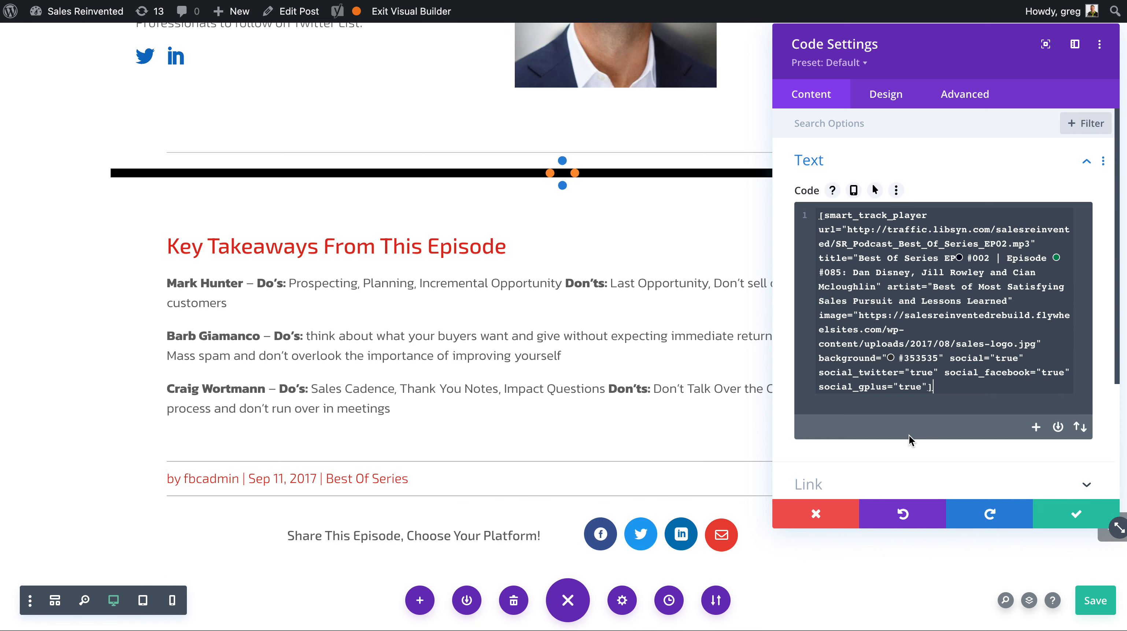
{"action": "left_click", "coordinate": [1067, 513]}
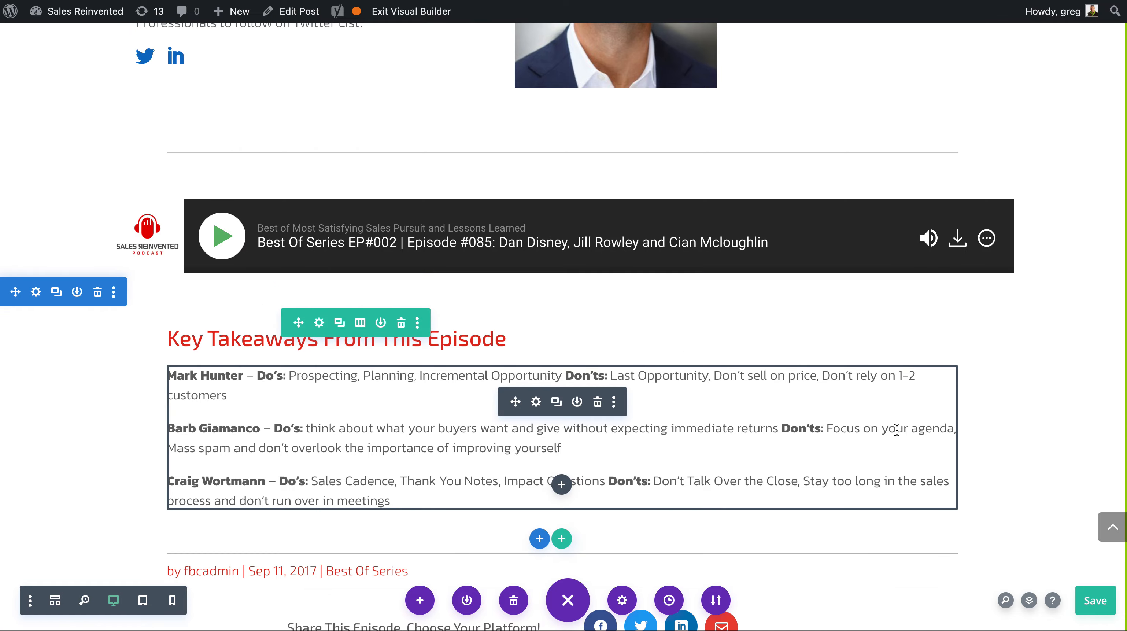
Copy the line of three guest names below the episode title on the original Episode #085 page.
{"action": "scroll", "coordinate": [768, 369], "scroll_direction": "up", "scroll_amount": 20}
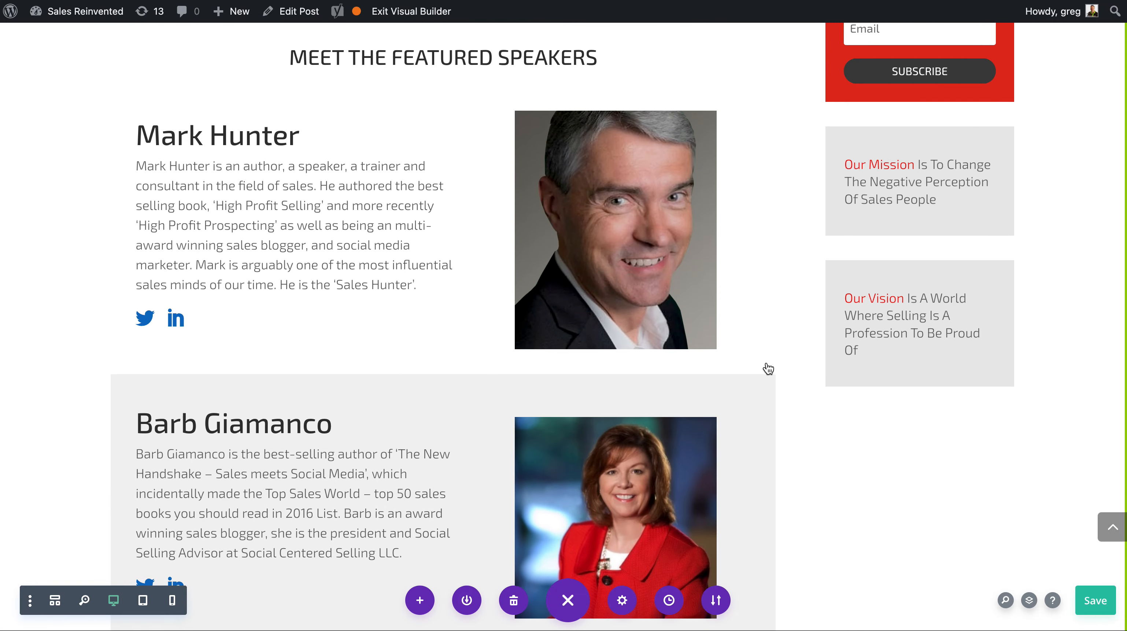
{"action": "scroll", "coordinate": [768, 369], "scroll_direction": "up", "scroll_amount": 2}
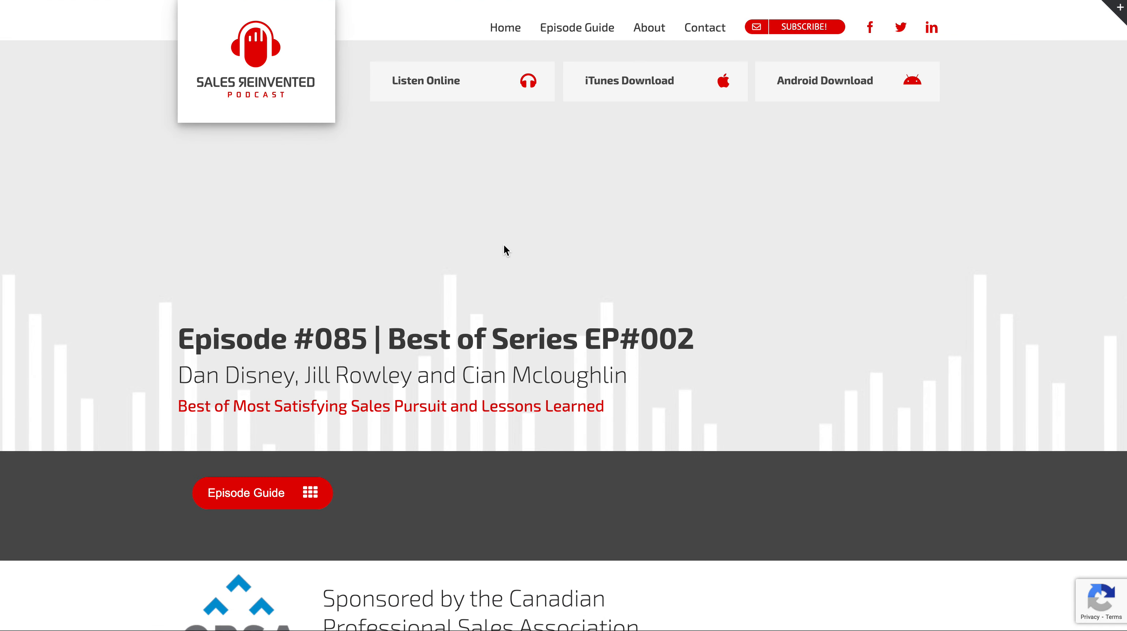
{"action": "scroll", "coordinate": [559, 287], "scroll_direction": "down", "scroll_amount": 1}
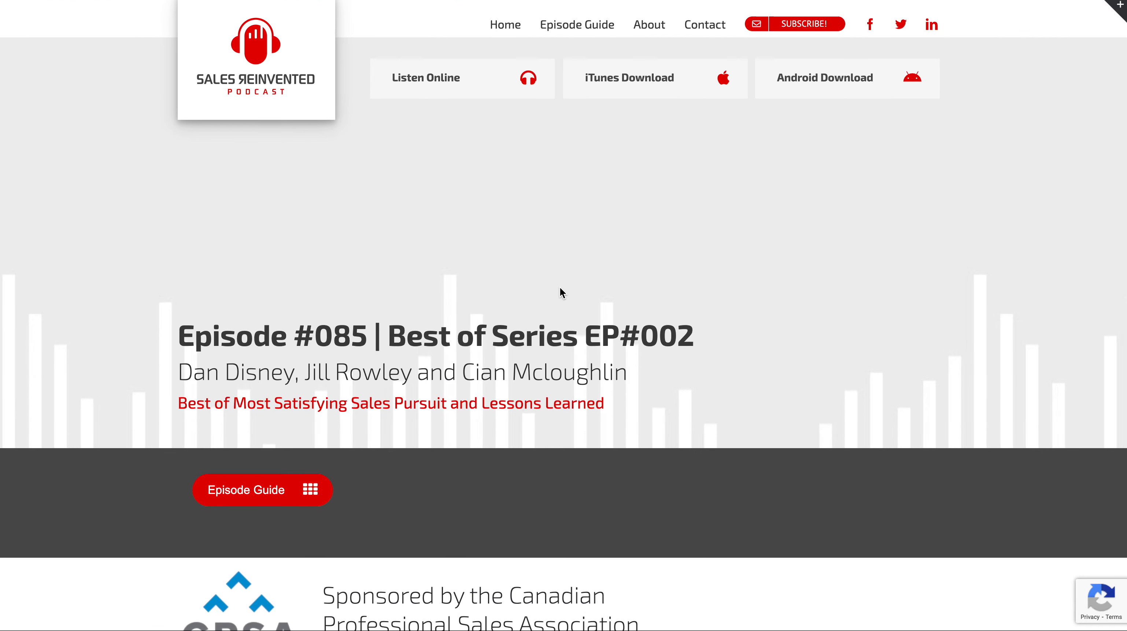
{"action": "left_click_drag", "start_coordinate": [626, 366], "coordinate": [177, 348]}
{"action": "key", "text": "ctrl+c"}
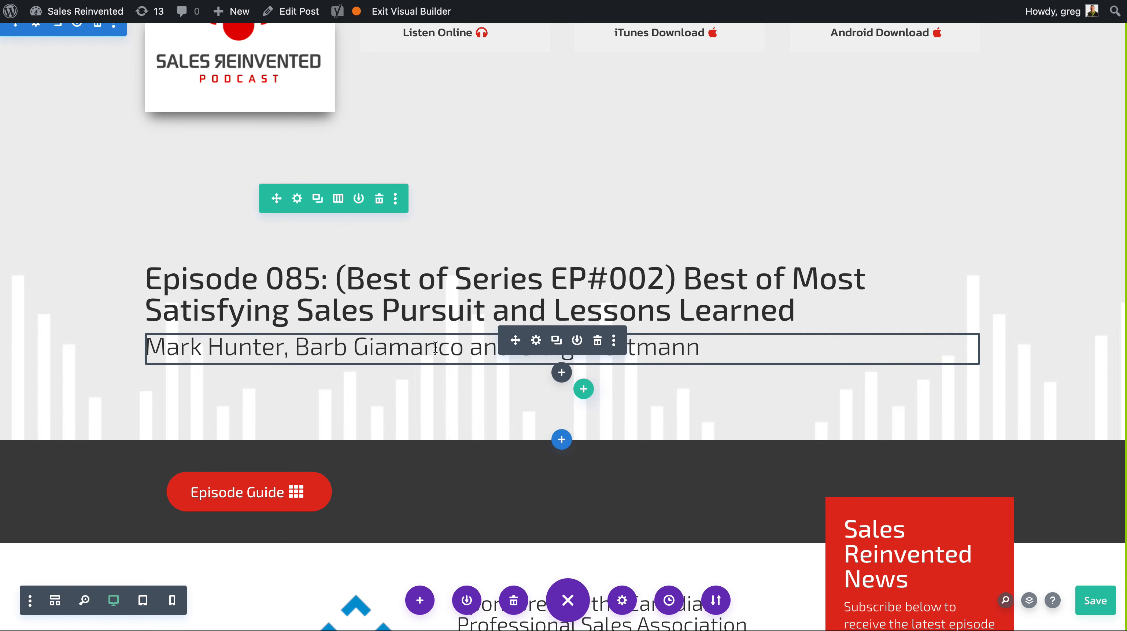
Replace the header's h2 guest line with the copied guest names and delete the empty module beneath it.
{"action": "left_click", "coordinate": [536, 340]}
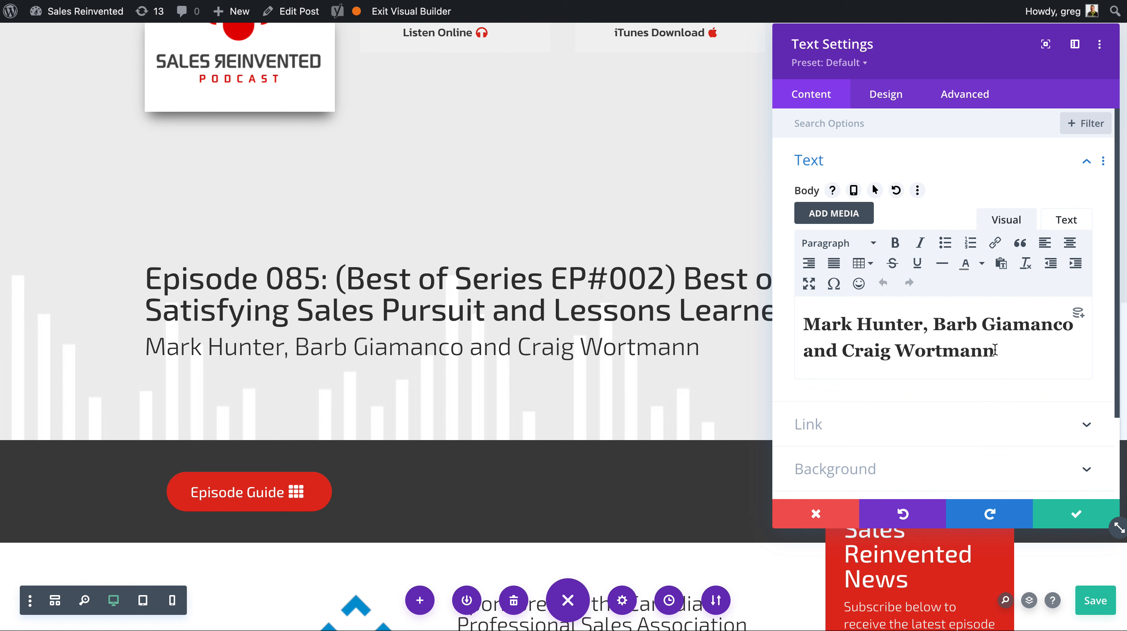
{"action": "left_click", "coordinate": [1053, 217]}
{"action": "left_click_drag", "start_coordinate": [833, 249], "coordinate": [862, 265]}
{"action": "key", "text": "ctrl+v"}
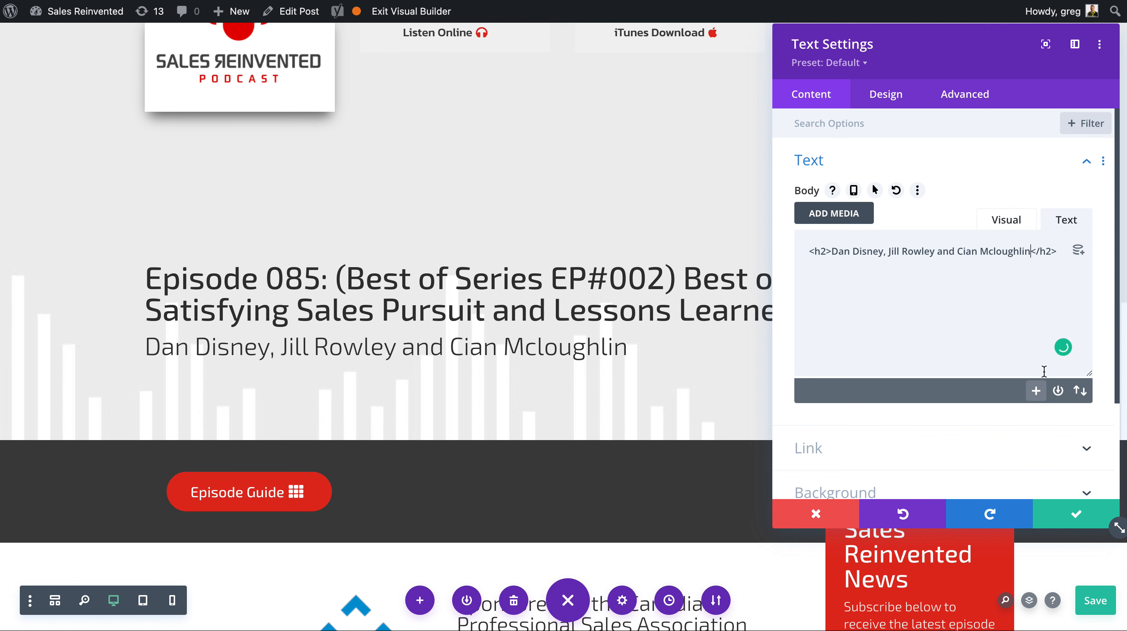
{"action": "left_click", "coordinate": [1073, 512]}
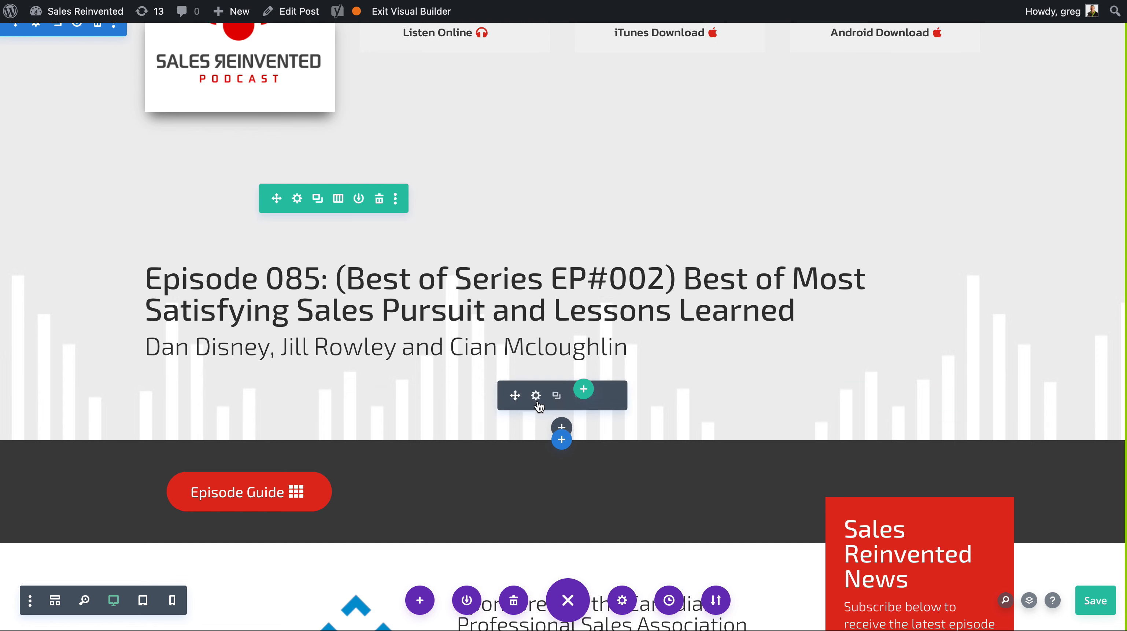
{"action": "left_click", "coordinate": [600, 404]}
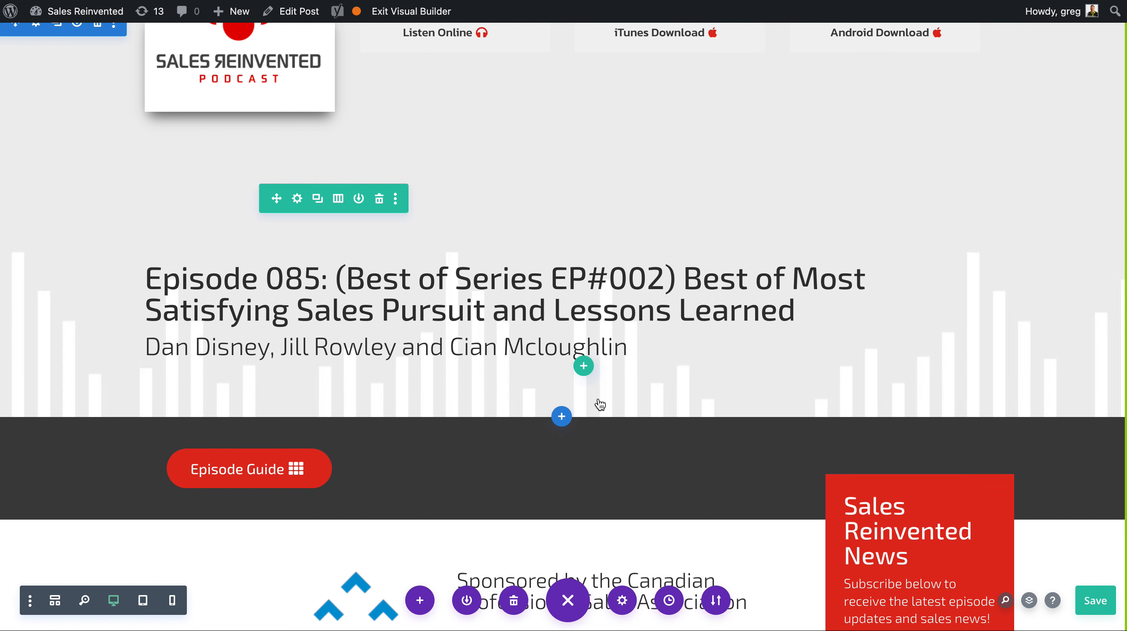
Check the settings of the sponsor logo and of the sponsor text beside it, leaving both as they are.
{"action": "scroll", "coordinate": [613, 375], "scroll_direction": "down", "scroll_amount": 8}
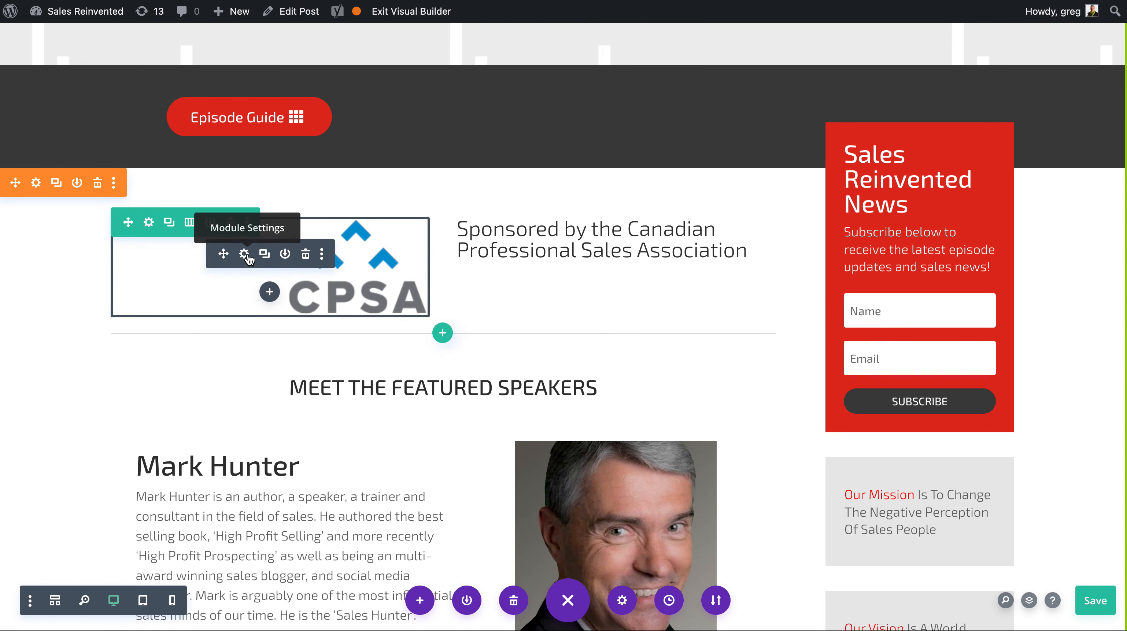
{"action": "left_click", "coordinate": [243, 253]}
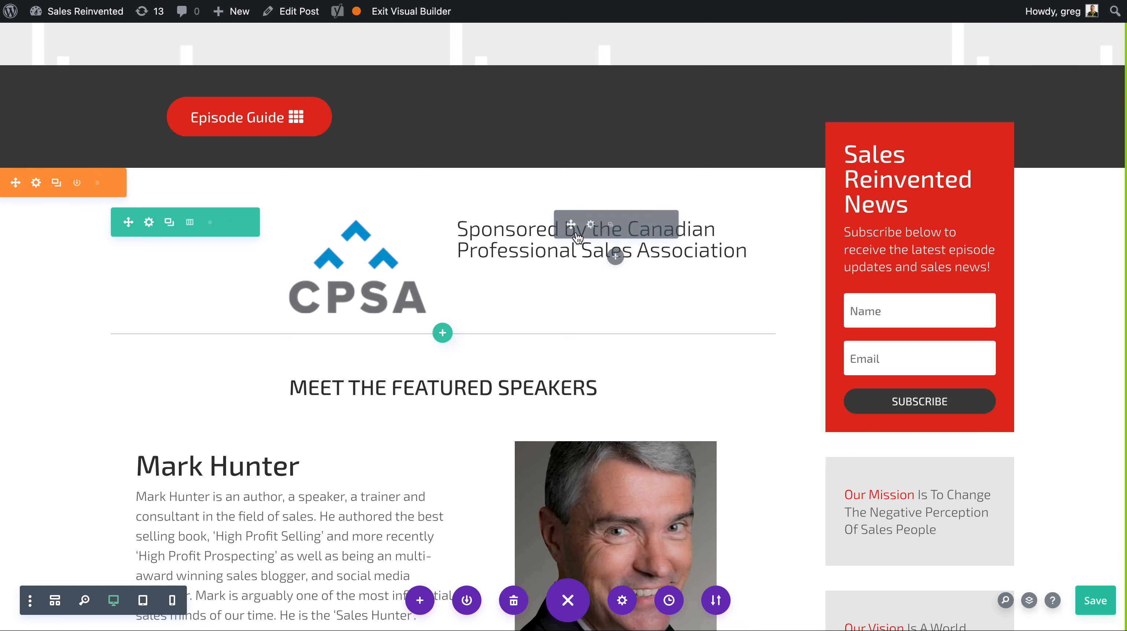
{"action": "left_click", "coordinate": [591, 225]}
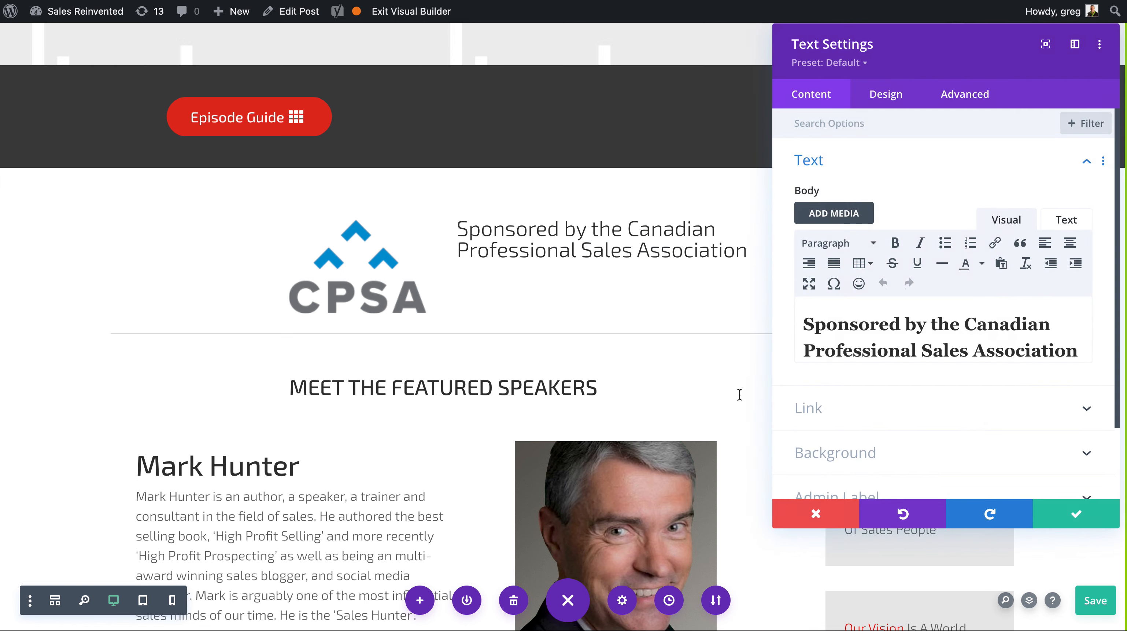
{"action": "left_click", "coordinate": [828, 526]}
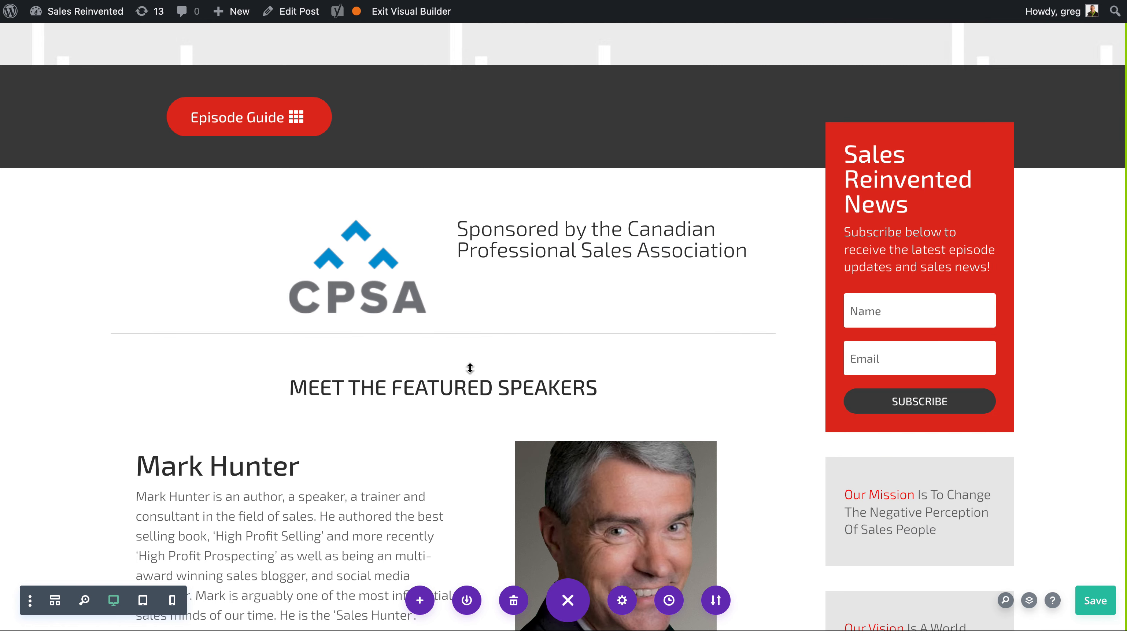
Set the name in the first featured speaker's person module to the first guest of Episode 085.
{"action": "scroll", "coordinate": [469, 318], "scroll_direction": "down", "scroll_amount": 6}
{"action": "scroll", "coordinate": [542, 345], "scroll_direction": "down", "scroll_amount": 1}
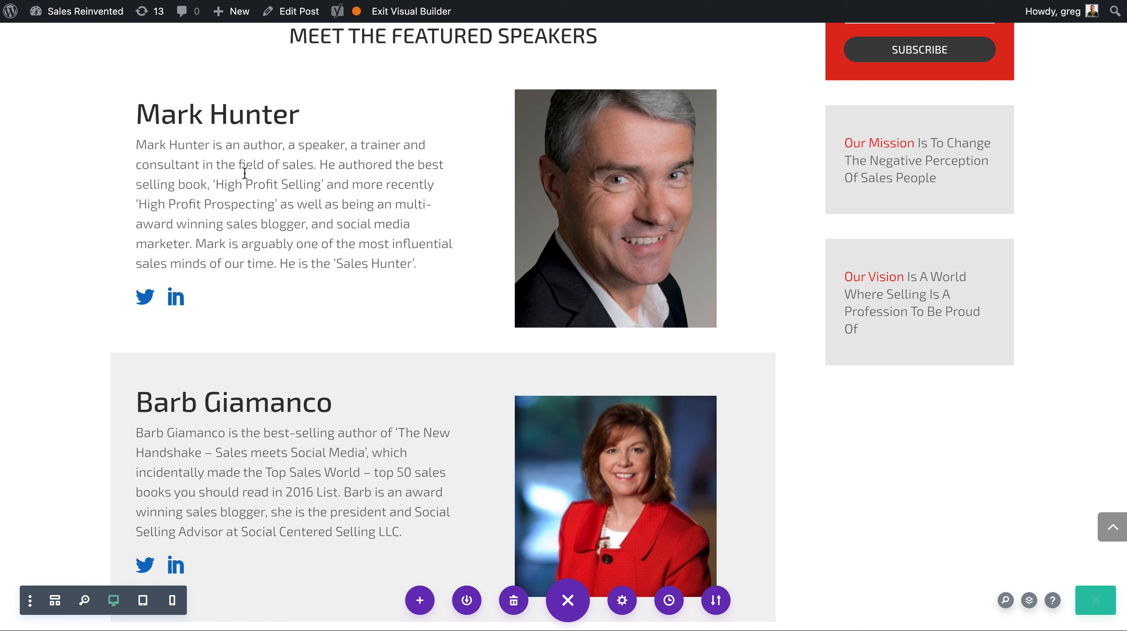
{"action": "mouse_move", "coordinate": [292, 149]}
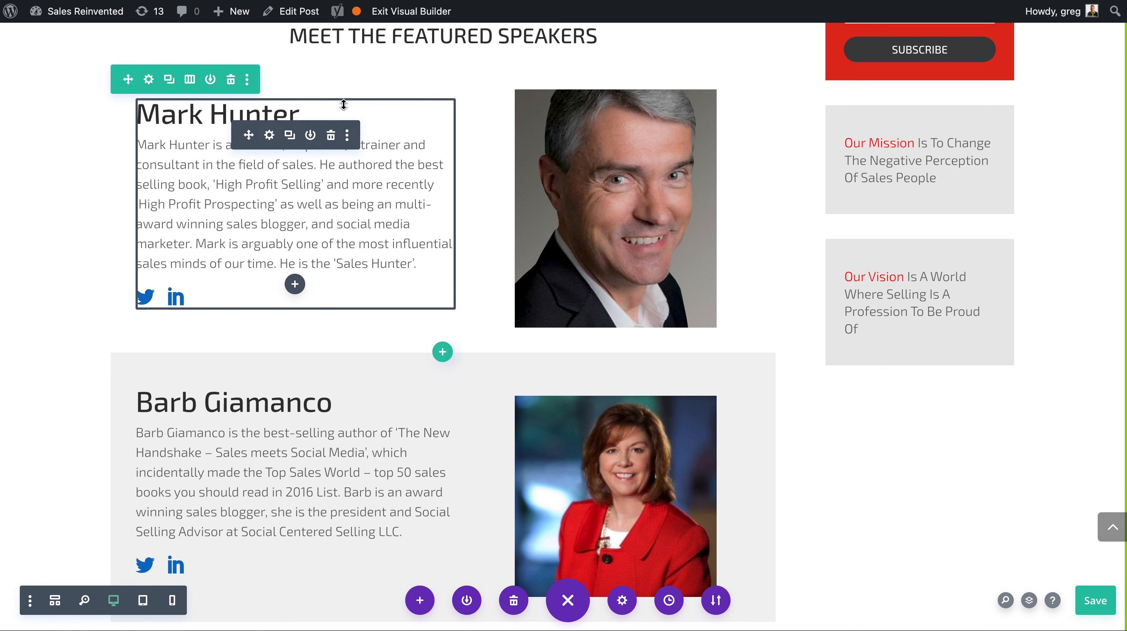
{"action": "left_click", "coordinate": [269, 135]}
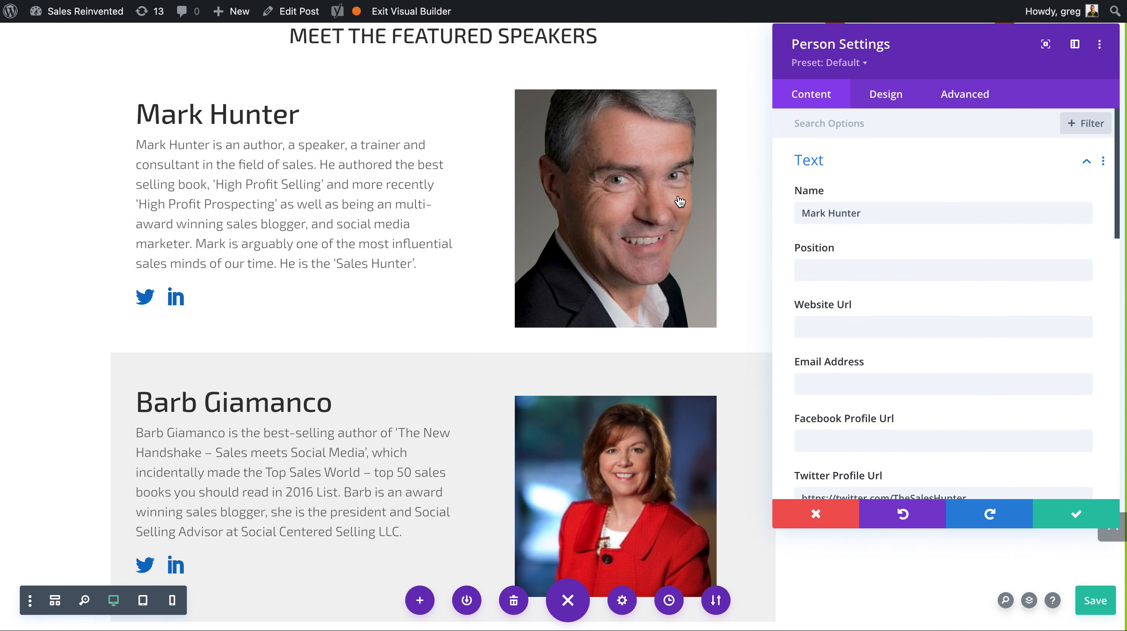
{"action": "triple_click", "coordinate": [830, 212]}
{"action": "type", "text": "Dan Disney"}
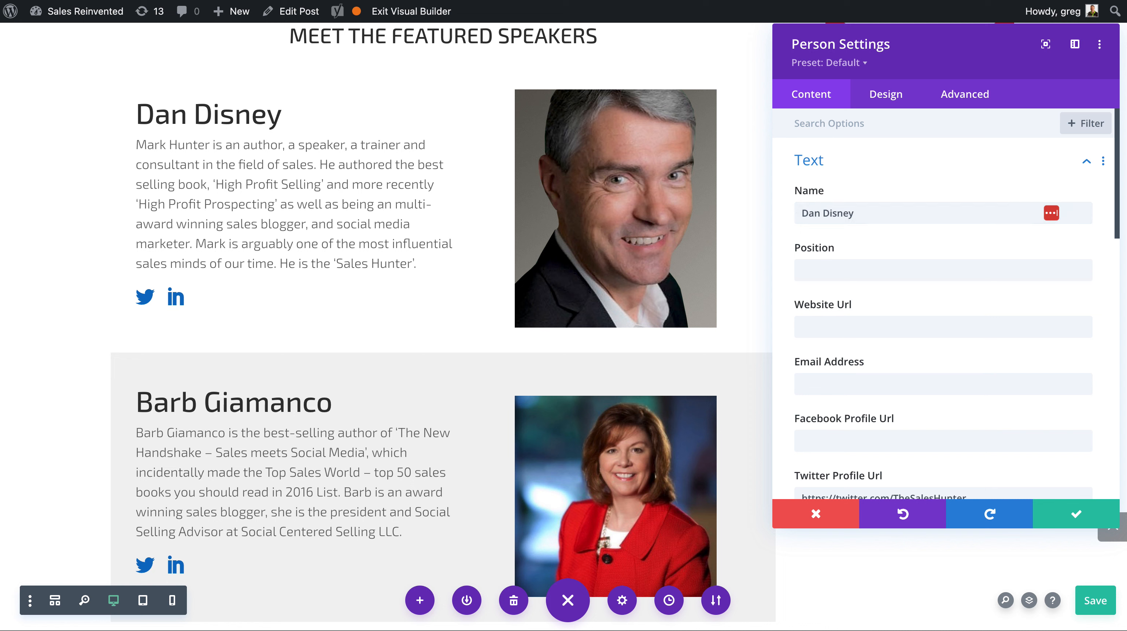
Replace the first speaker's biography with the one introducing the Founder and Owner of ‘The Daily Sales’, entered as plain text.
{"action": "scroll", "coordinate": [874, 229], "scroll_direction": "down", "scroll_amount": 7}
{"action": "scroll", "coordinate": [877, 234], "scroll_direction": "down", "scroll_amount": 6}
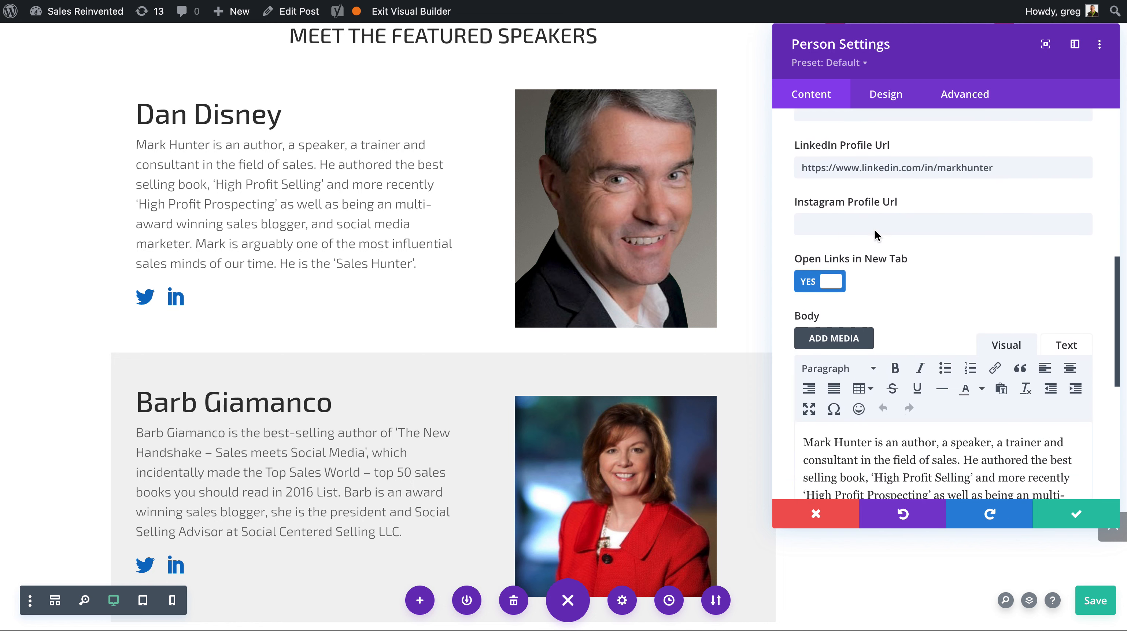
{"action": "left_click", "coordinate": [1066, 238]}
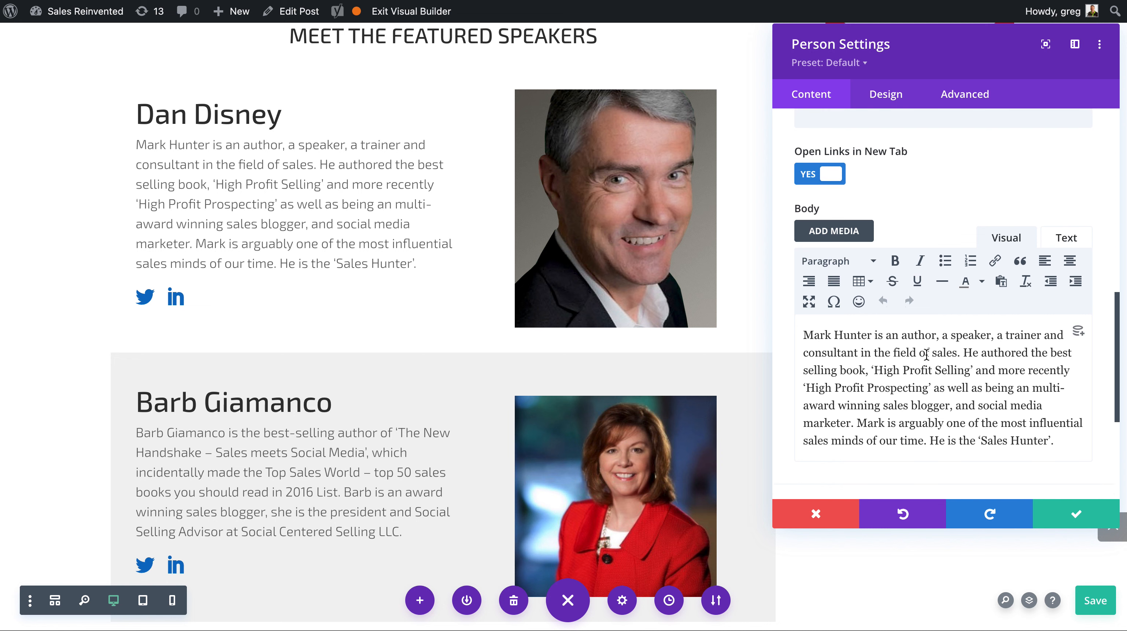
{"action": "left_click", "coordinate": [1051, 241]}
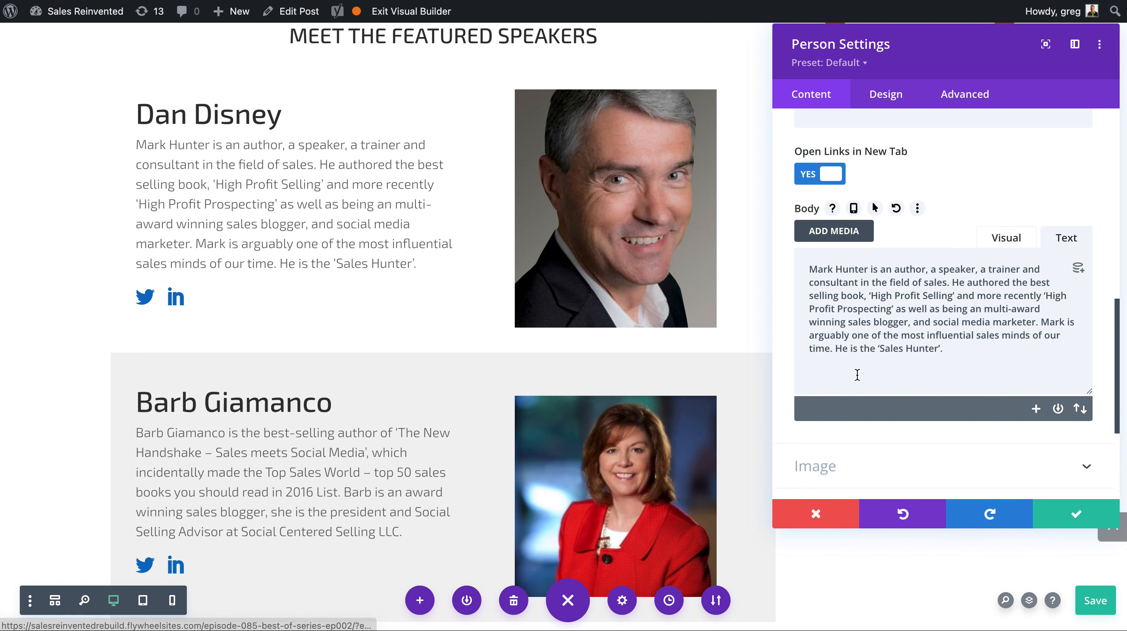
{"action": "left_click", "coordinate": [858, 322]}
{"action": "key", "text": "ctrl+a"}
{"action": "key", "text": "BackSpace"}
{"action": "type", "text": "Dan Disney is the Founder and Owner of ‘The Daily Sales’, one of the fastest growing social platforms for sales professionals across the globe."}
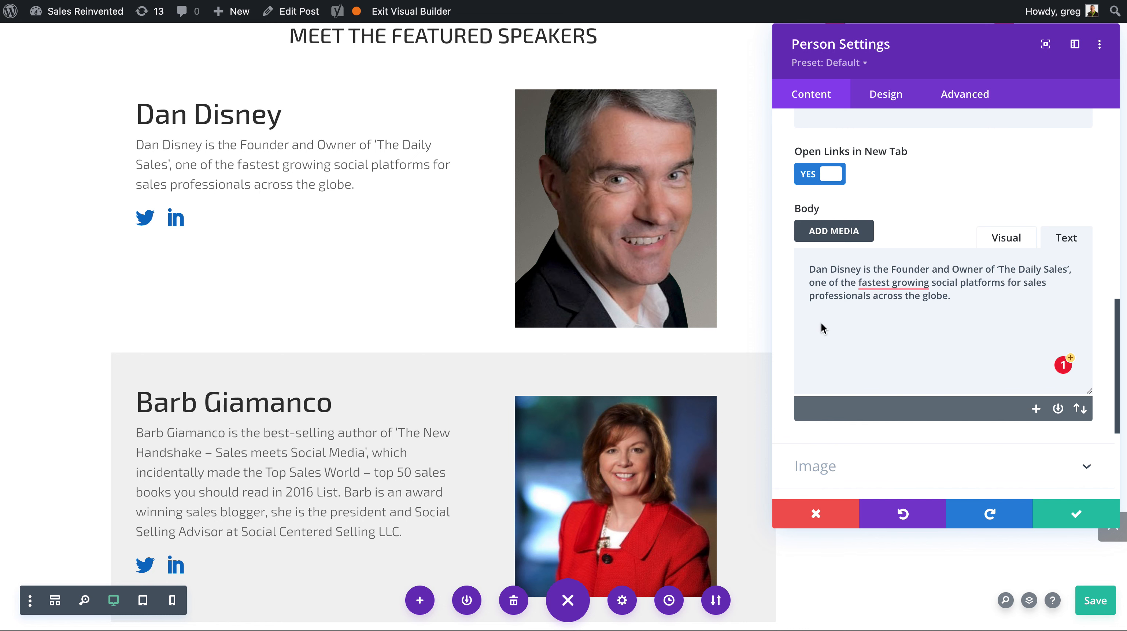
Replace the first speaker's LinkedIn and Twitter profile URLs with those of the new guest.
{"action": "scroll", "coordinate": [1045, 295], "scroll_direction": "up", "scroll_amount": 8}
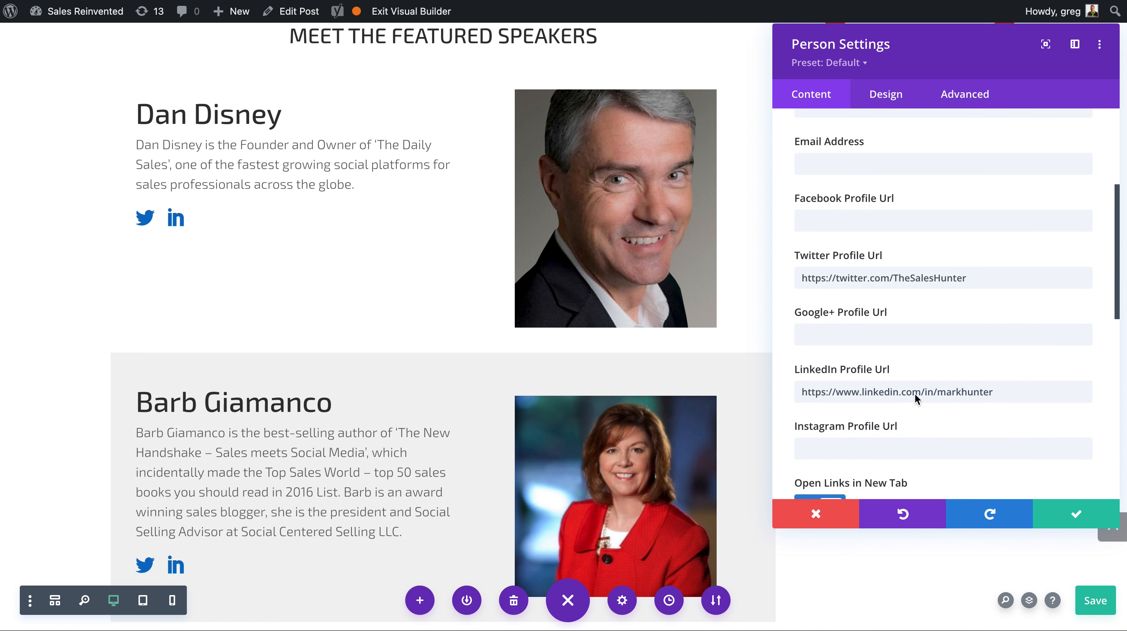
{"action": "triple_click", "coordinate": [914, 388]}
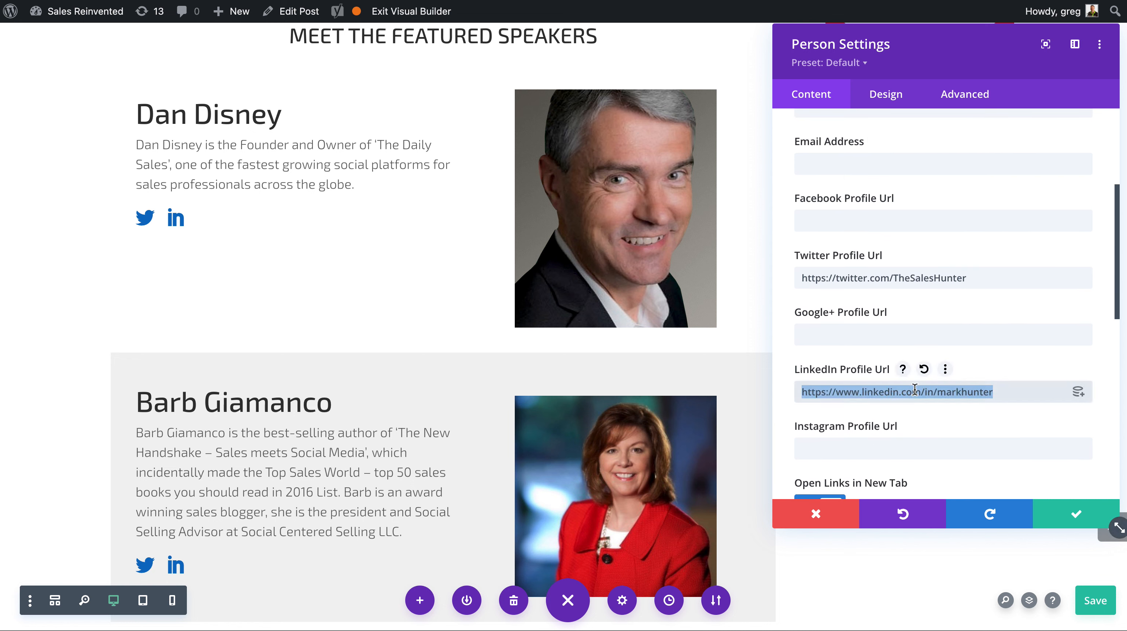
{"action": "type", "text": "https://www.linkedin.com/in/danieldisney/"}
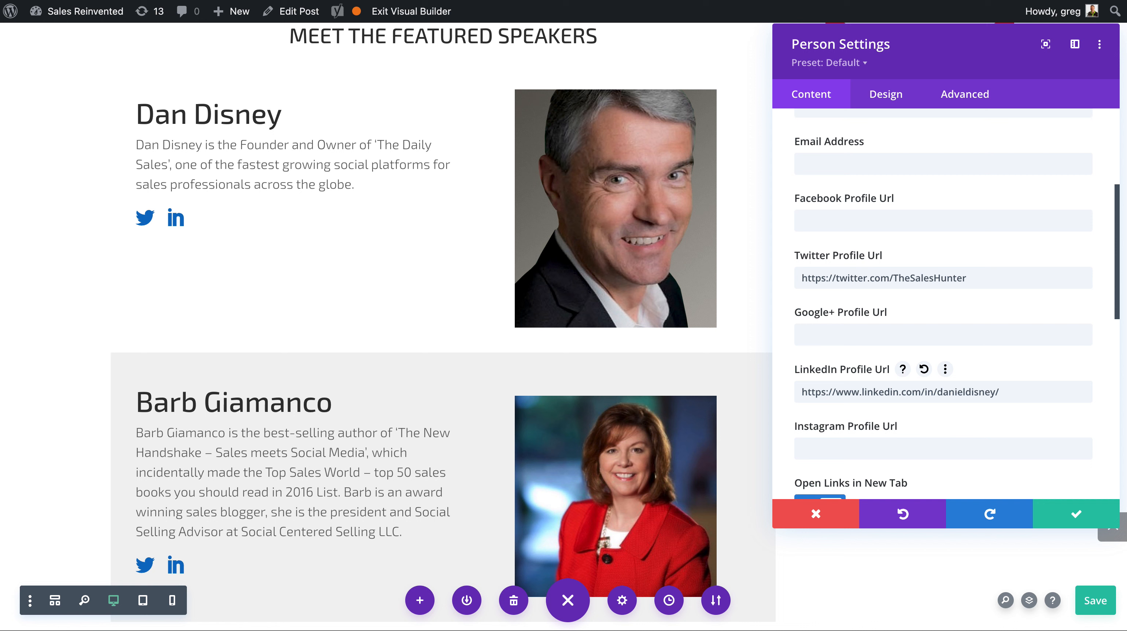
{"action": "triple_click", "coordinate": [848, 275]}
{"action": "type", "text": "https://twitter.com/thedandisney"}
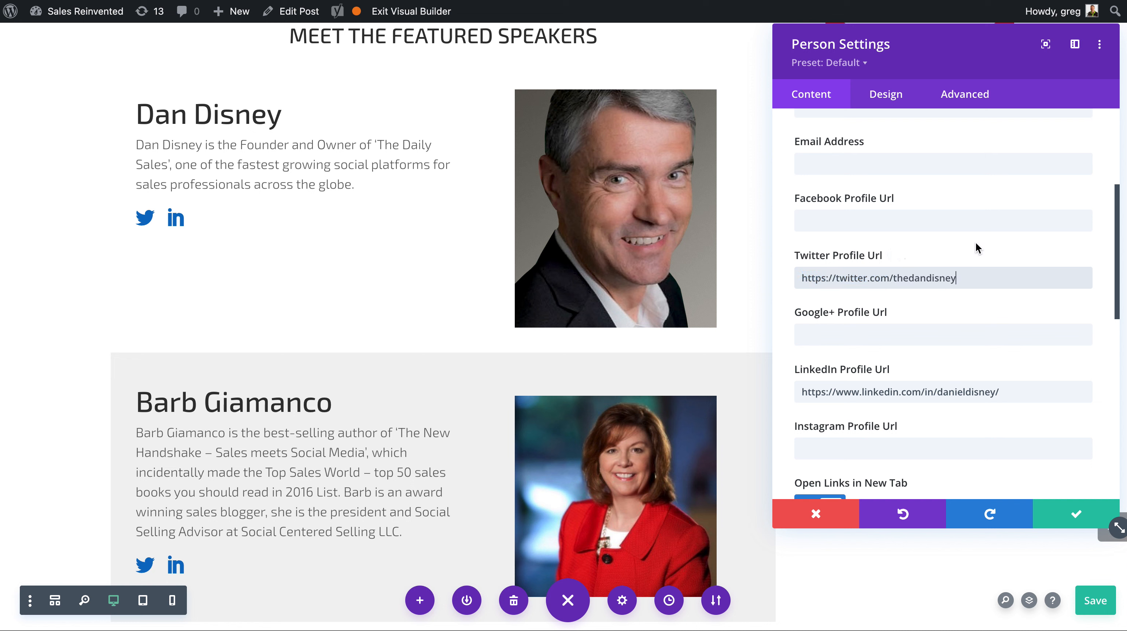
{"action": "scroll", "coordinate": [970, 294], "scroll_direction": "up", "scroll_amount": 2}
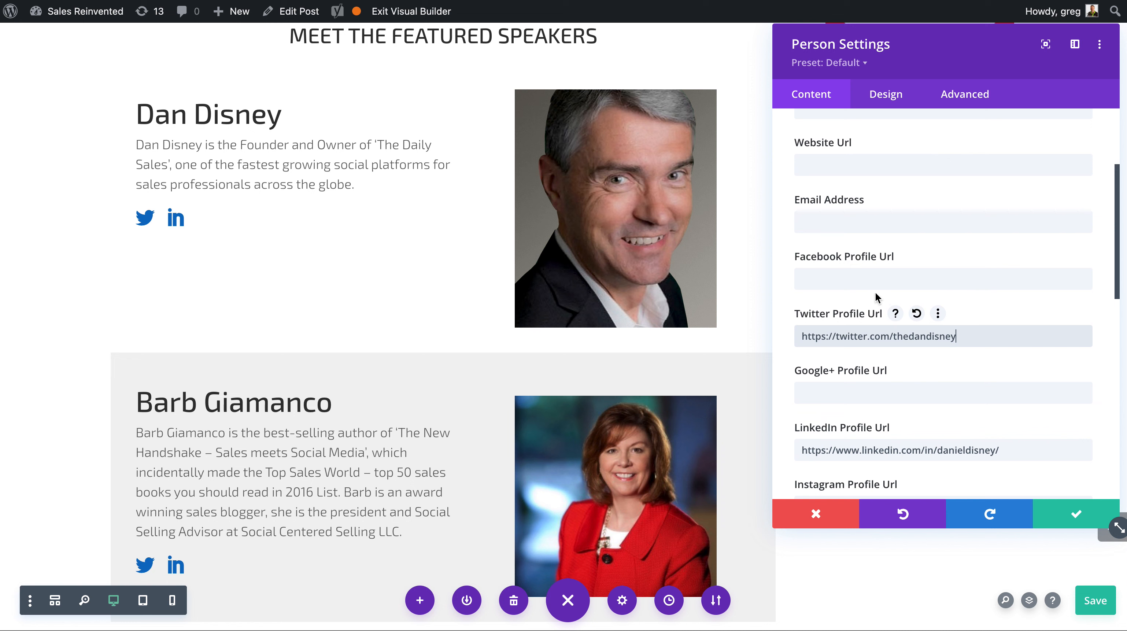
{"action": "scroll", "coordinate": [875, 290], "scroll_direction": "down", "scroll_amount": 3}
{"action": "scroll", "coordinate": [875, 291], "scroll_direction": "down", "scroll_amount": 1}
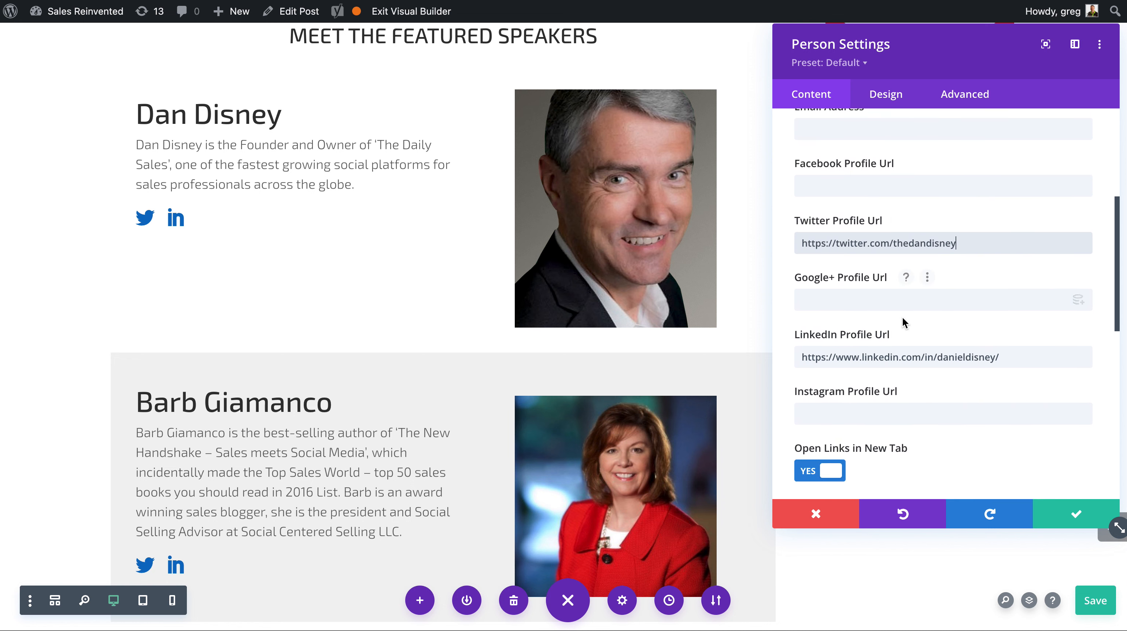
Clear and re-enter the first speaker's Twitter profile URL, and apply the person module's settings.
{"action": "left_click", "coordinate": [849, 238]}
{"action": "key", "text": "super+a"}
{"action": "key", "text": "super+c"}
{"action": "key", "text": "BackSpace"}
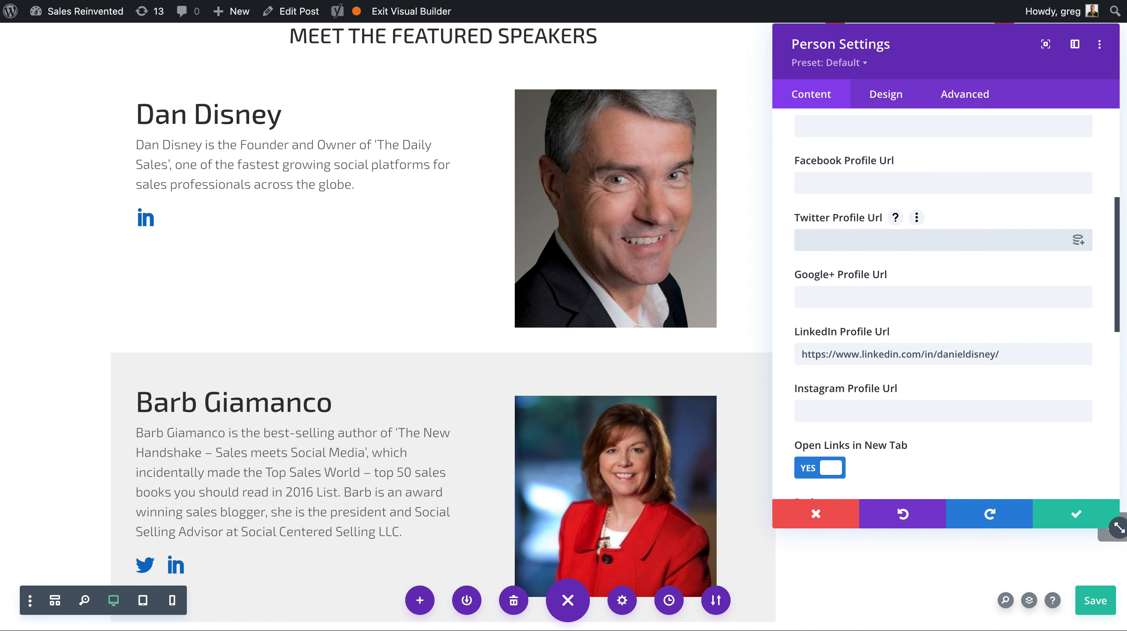
{"action": "key", "text": "super+v"}
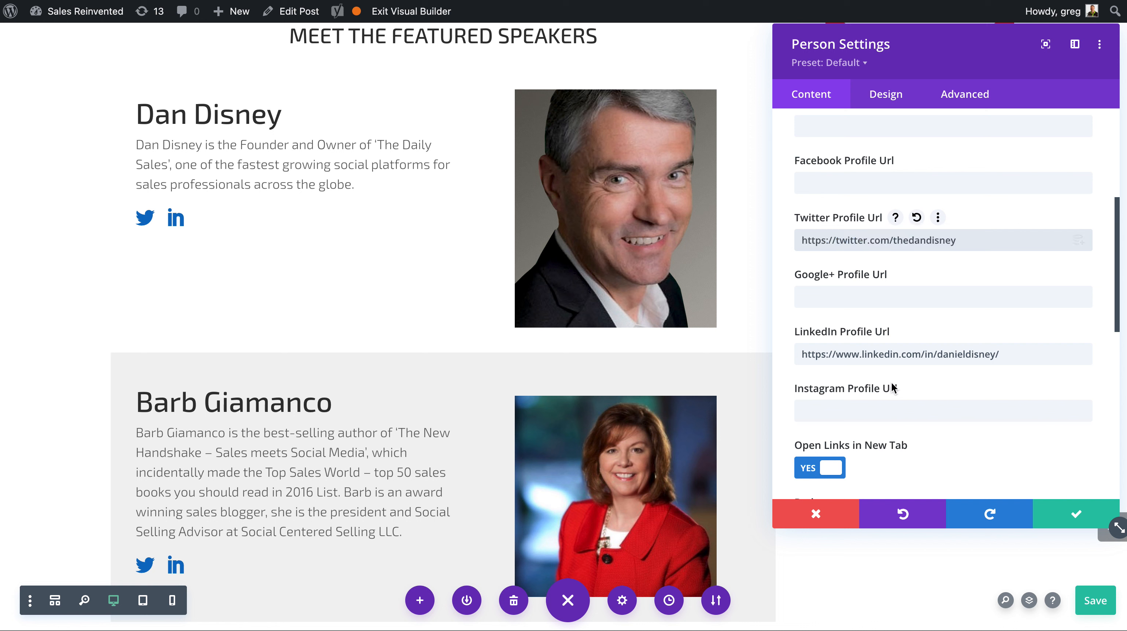
{"action": "left_click", "coordinate": [1051, 513]}
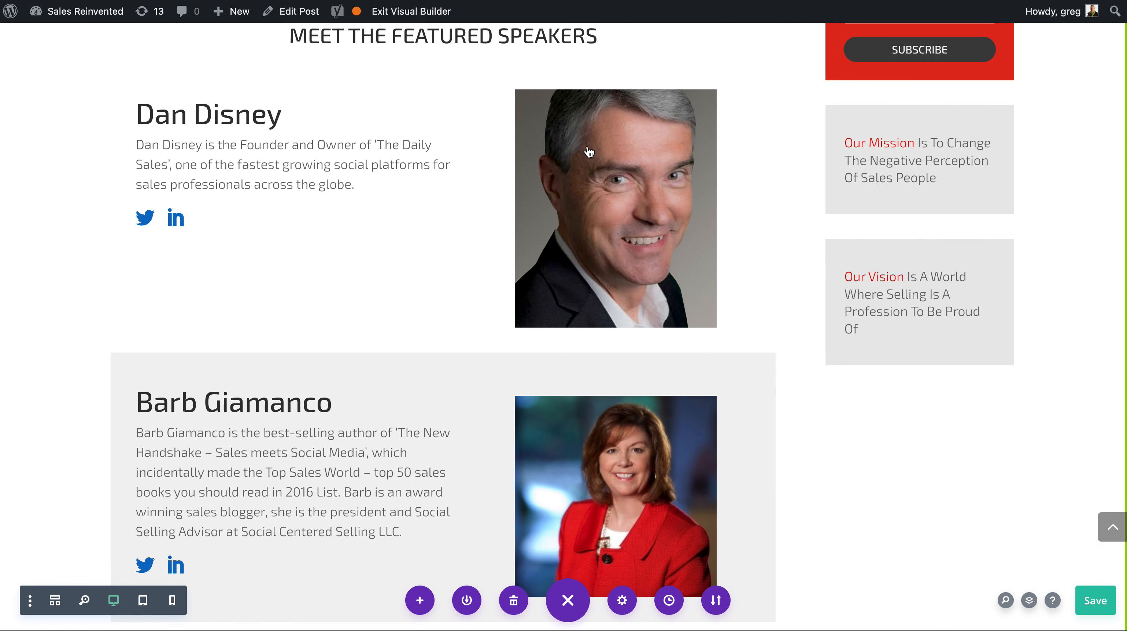
Replace the first featured speaker's photo with the new guest's second portrait found by first name in the media library, and apply the image settings.
{"action": "left_click", "coordinate": [589, 127]}
{"action": "left_click", "coordinate": [934, 242]}
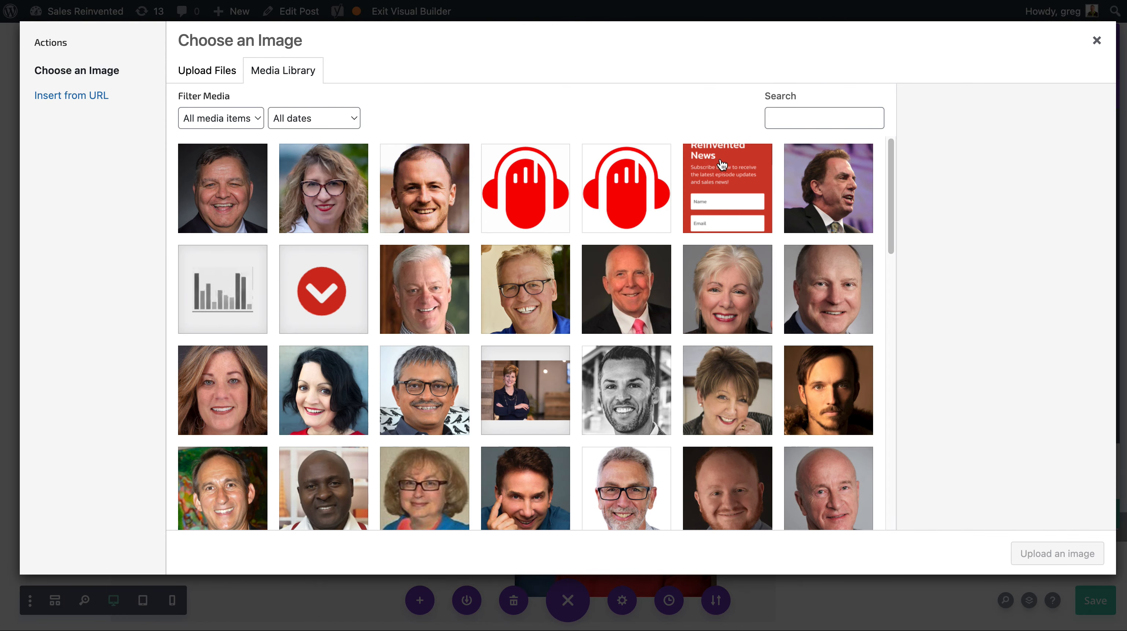
{"action": "left_click", "coordinate": [785, 117]}
{"action": "type", "text": "Dan"}
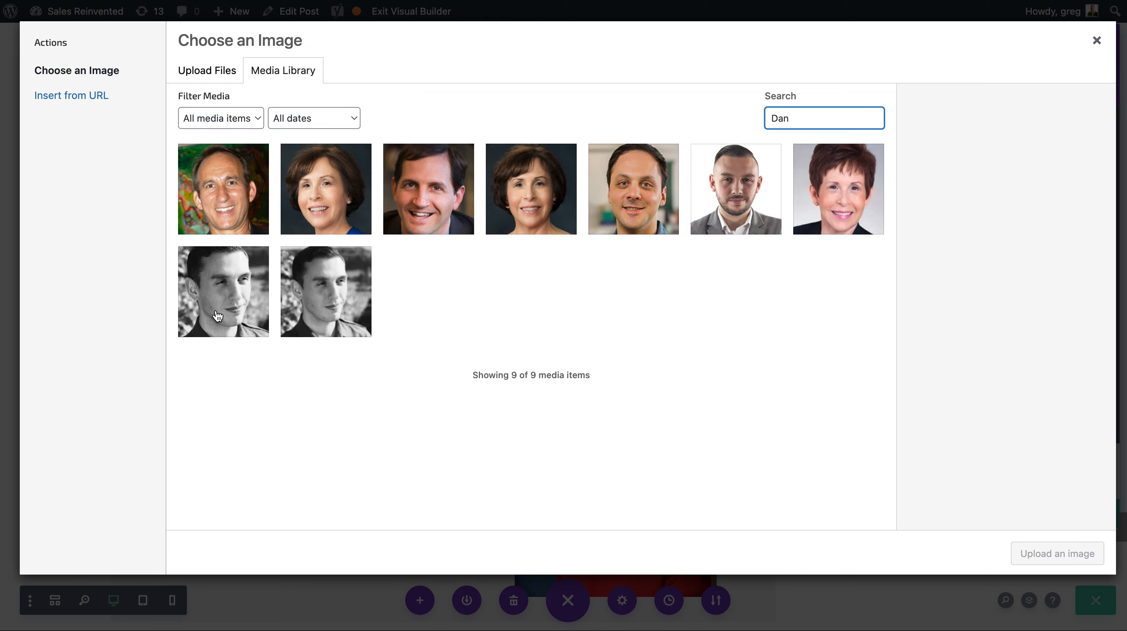
{"action": "left_click", "coordinate": [317, 306]}
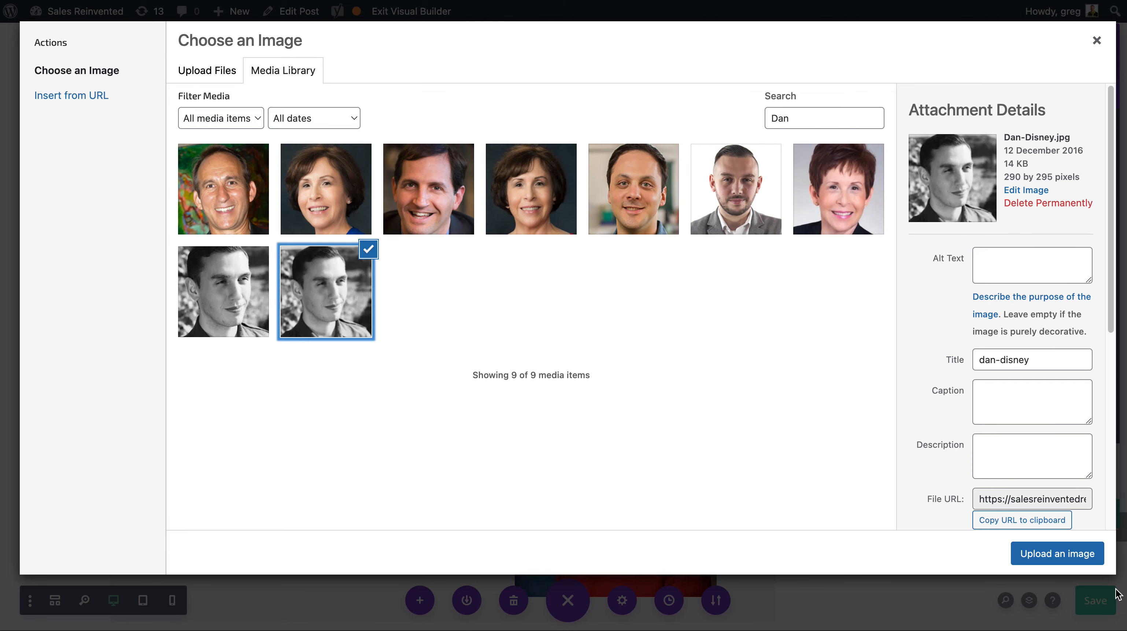
{"action": "left_click", "coordinate": [1089, 558]}
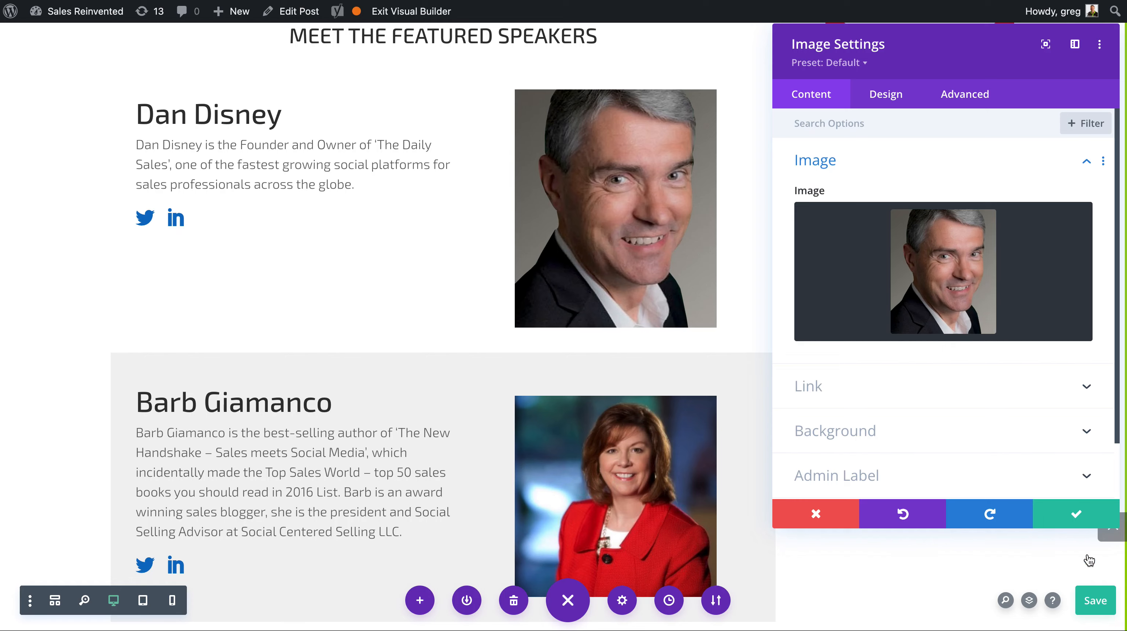
{"action": "left_click", "coordinate": [1055, 516]}
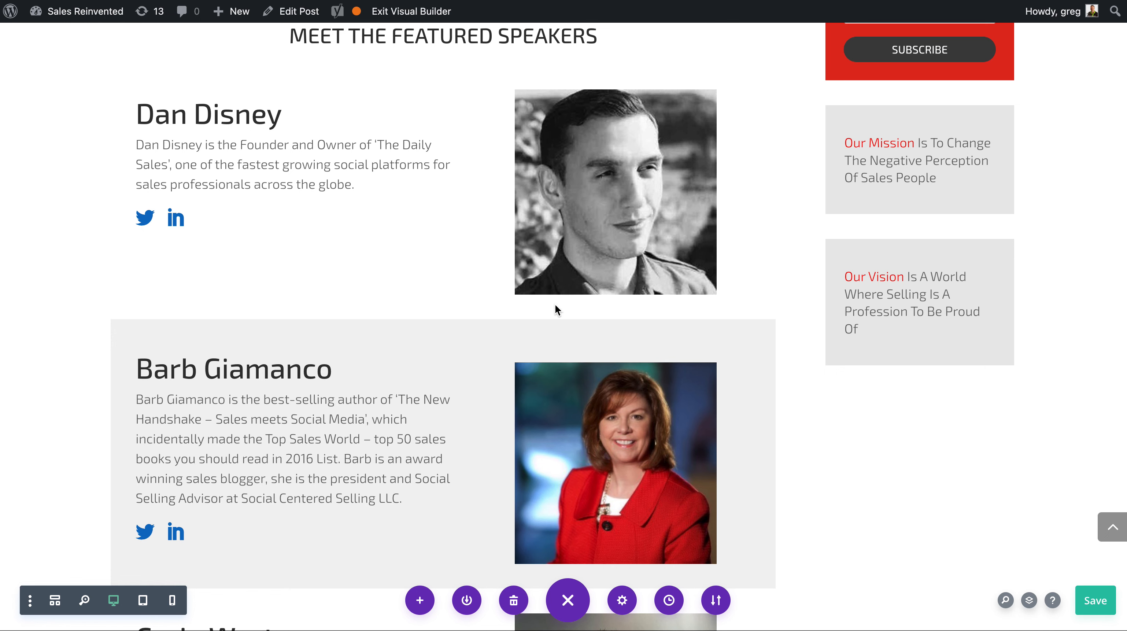
Set the name in the second featured speaker's person module to the second guest of Episode 085.
{"action": "scroll", "coordinate": [556, 307], "scroll_direction": "up", "scroll_amount": 2}
{"action": "scroll", "coordinate": [556, 307], "scroll_direction": "down", "scroll_amount": 5}
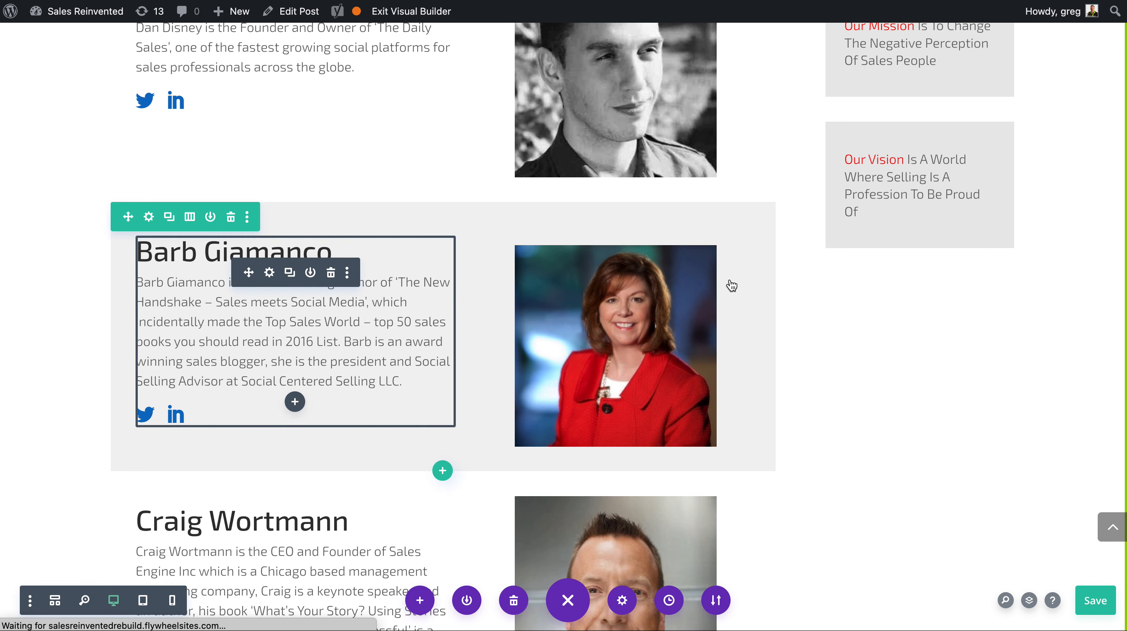
{"action": "triple_click", "coordinate": [802, 214]}
{"action": "type", "text": "Jill Rowley"}
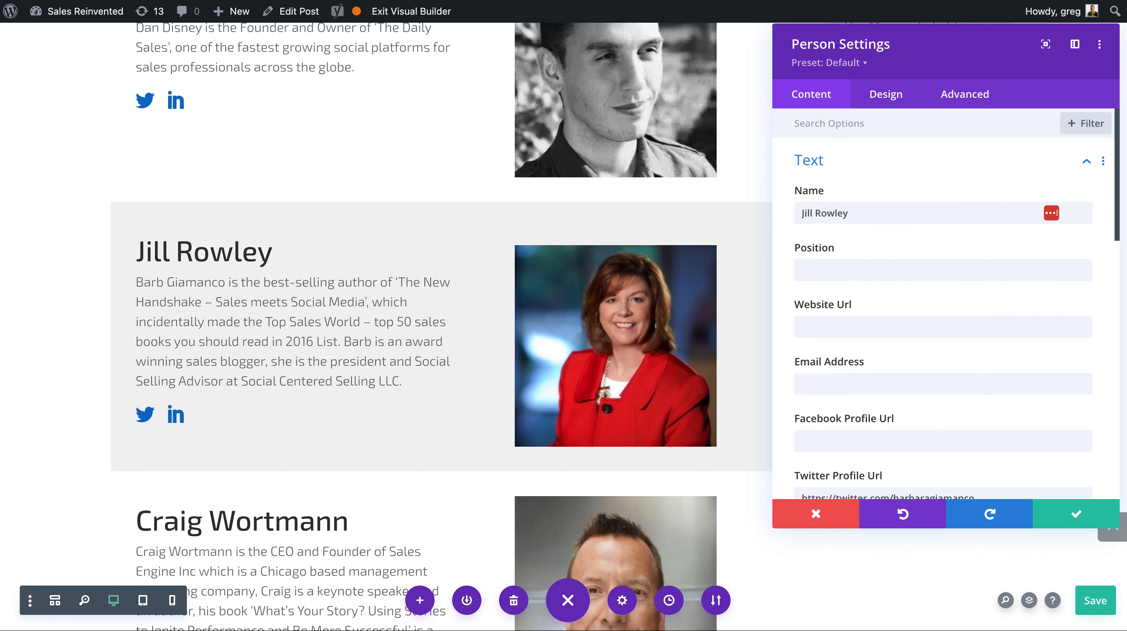
Replace the second speaker's biography, as plain text, with the one introducing an author, speaker and Social Selling Evangelist.
{"action": "scroll", "coordinate": [950, 281], "scroll_direction": "down", "scroll_amount": 10}
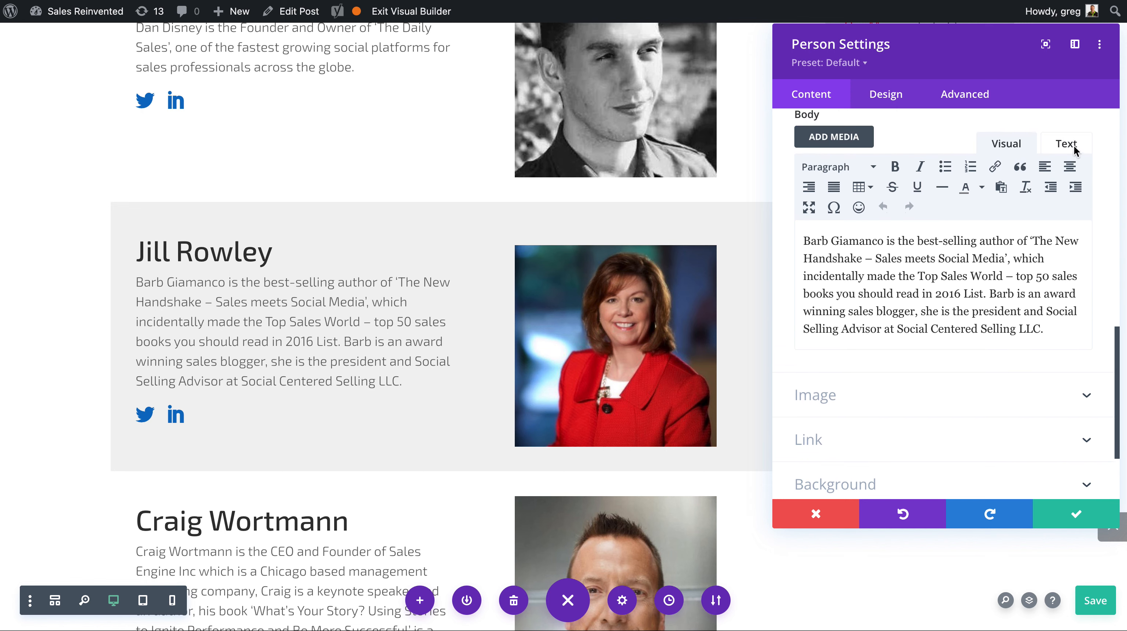
{"action": "left_click", "coordinate": [1067, 145]}
{"action": "triple_click", "coordinate": [964, 218]}
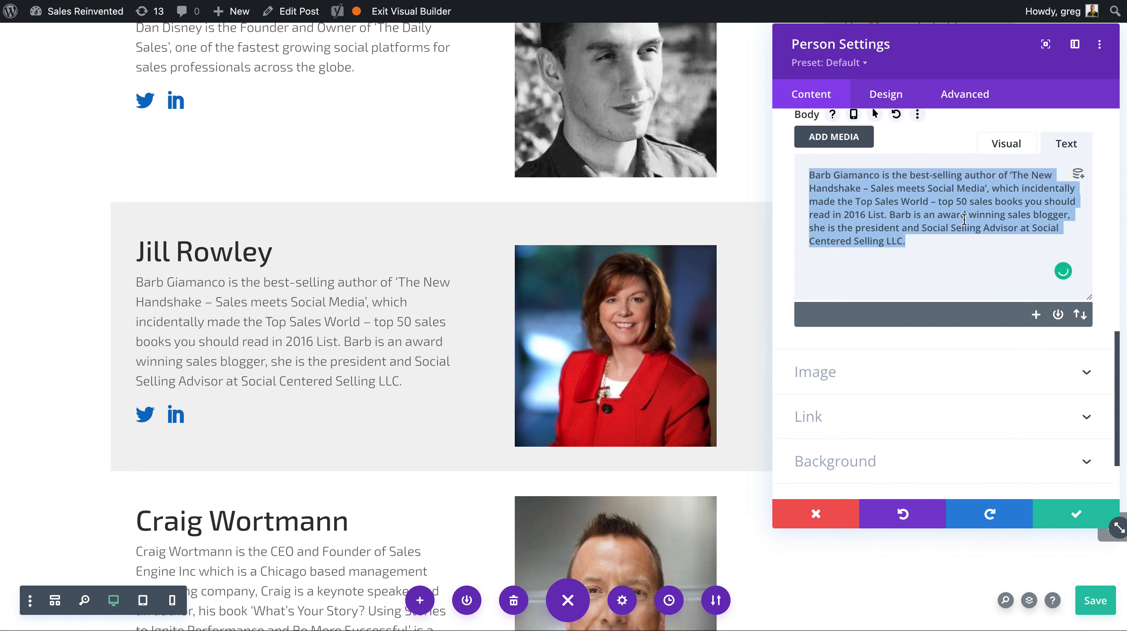
{"action": "type", "text": "Jill Rowley is an author, a speaker and a Social Selling Evangelist. Jill has quickly risen to be one of the most influential people in the world of Social Media, she was number 3 on the Forbes Top 30 Social Selling Influencers list in 2014. She is the founding member of the Sales Enablement Society and an advisor to a number of leading technology companies."}
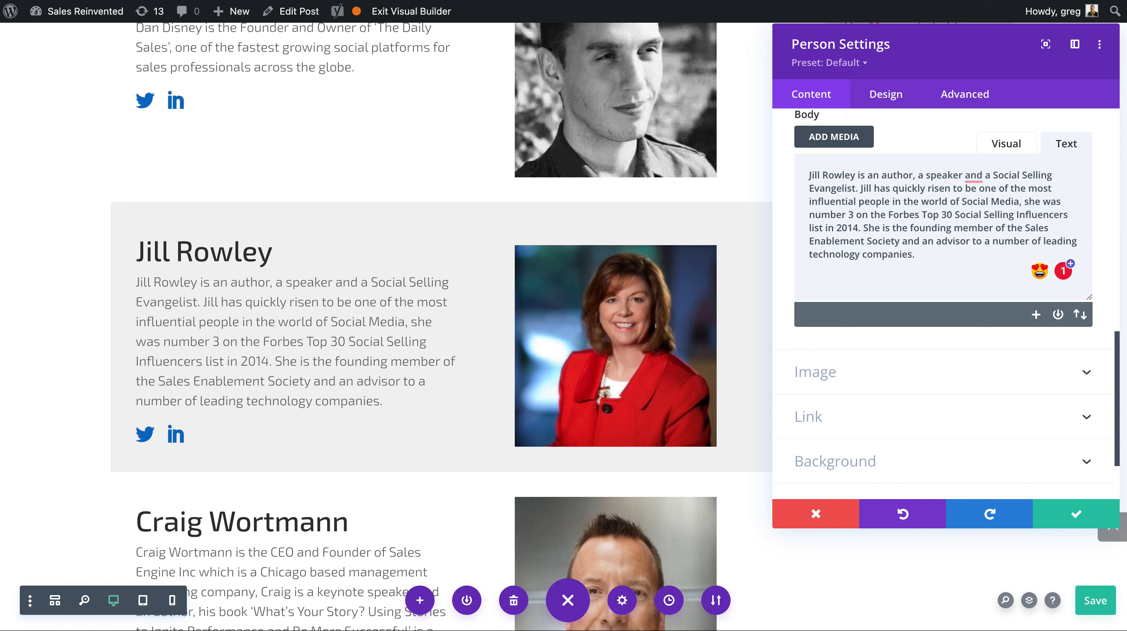
Replace the second speaker's LinkedIn and Twitter profile URLs with the new guest's, and apply the person module's settings.
{"action": "scroll", "coordinate": [852, 241], "scroll_direction": "up", "scroll_amount": 5}
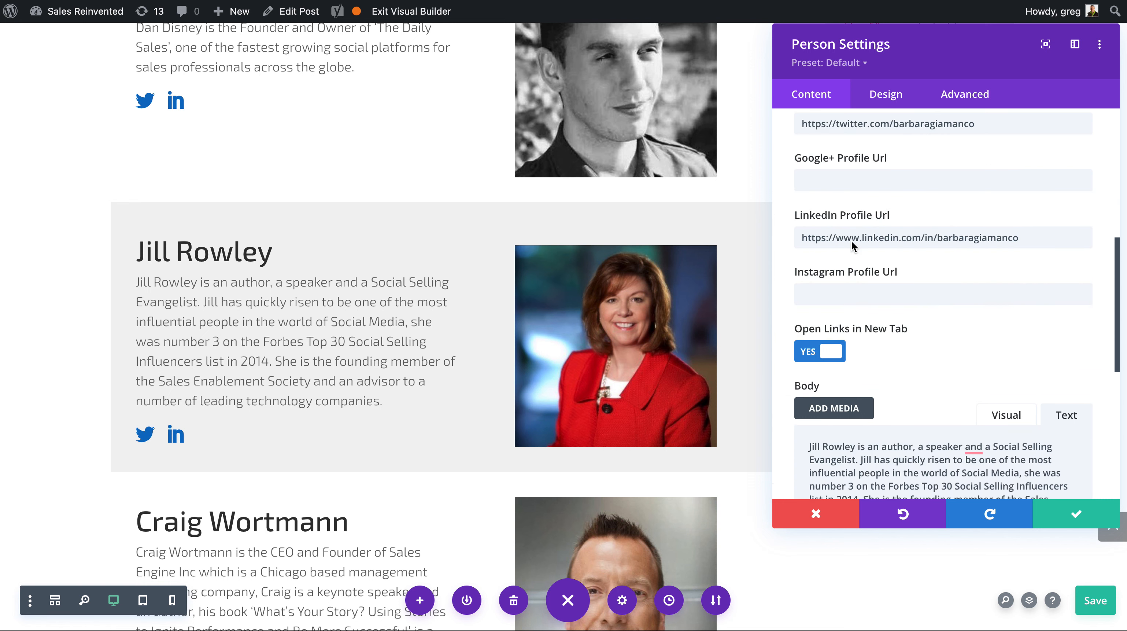
{"action": "triple_click", "coordinate": [852, 237]}
{"action": "type", "text": "https://www.linkedin.com/in/jillrowley"}
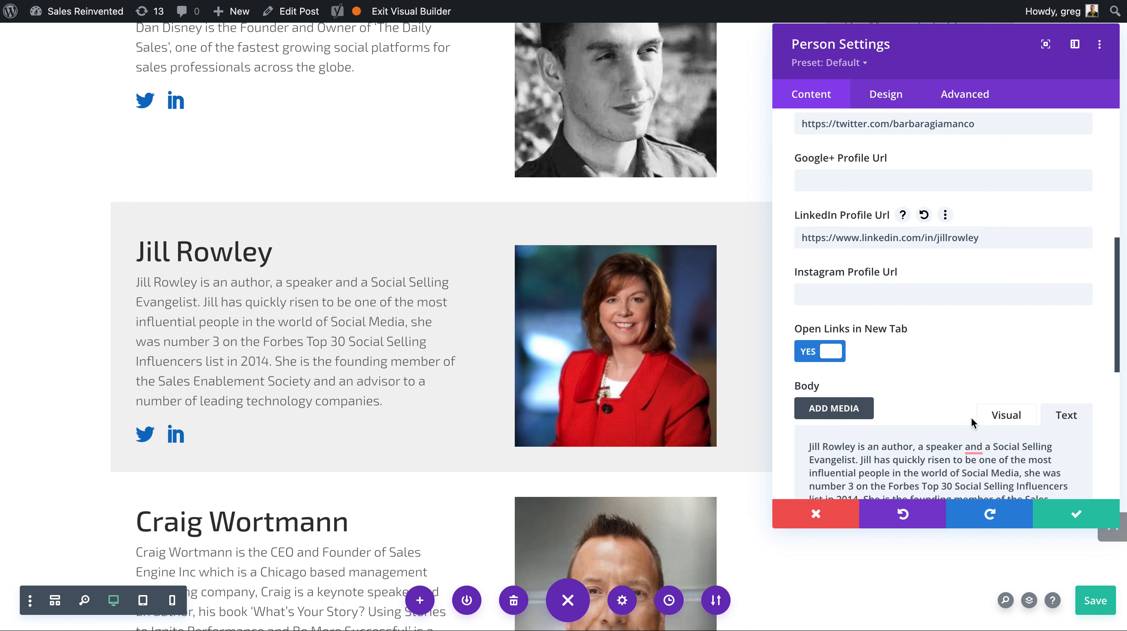
{"action": "scroll", "coordinate": [971, 422], "scroll_direction": "up", "scroll_amount": 2}
{"action": "triple_click", "coordinate": [903, 180]}
{"action": "type", "text": "https://twitter.com/jill_rowley"}
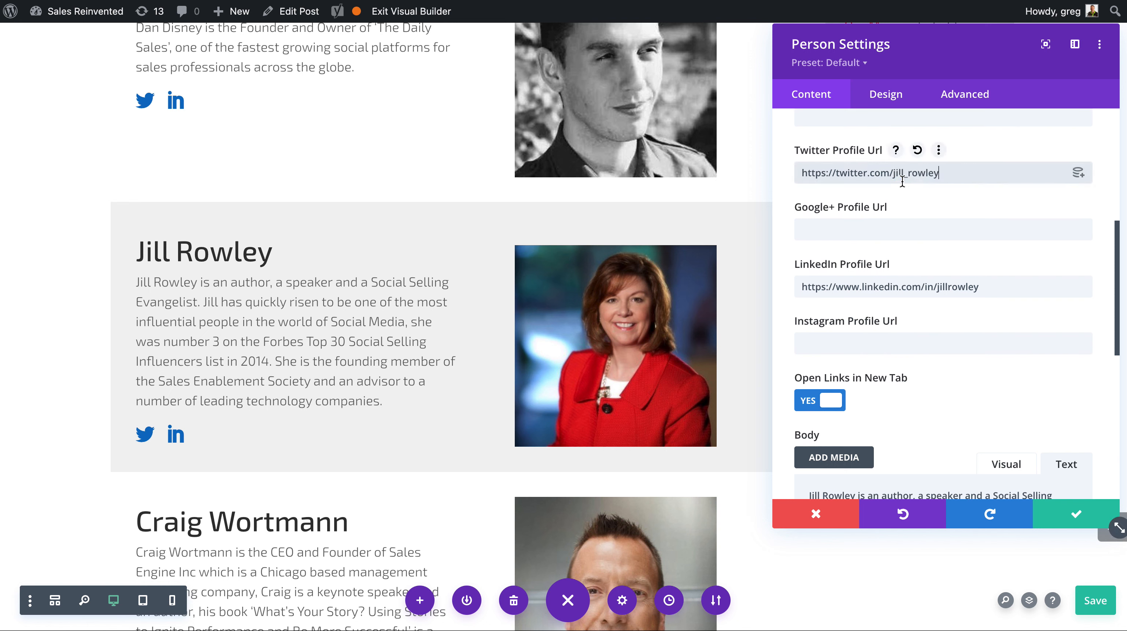
{"action": "left_click", "coordinate": [1051, 519]}
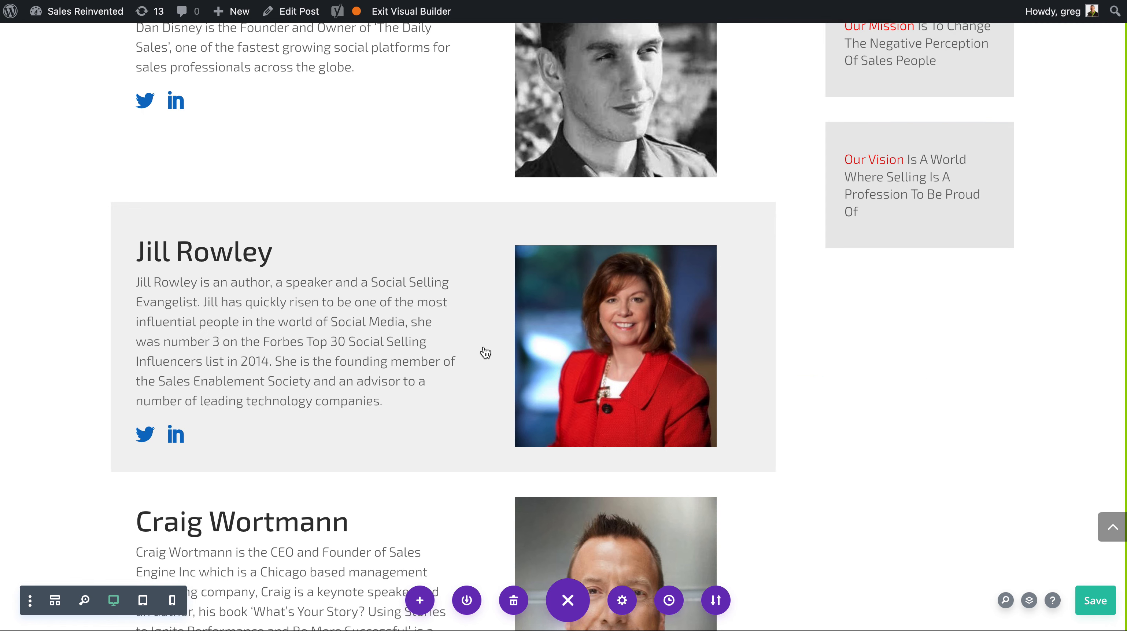
Replace the second featured speaker's photo with the new guest's 672 by 671 pixel portrait from the media library, and apply the image settings.
{"action": "left_click", "coordinate": [589, 265]}
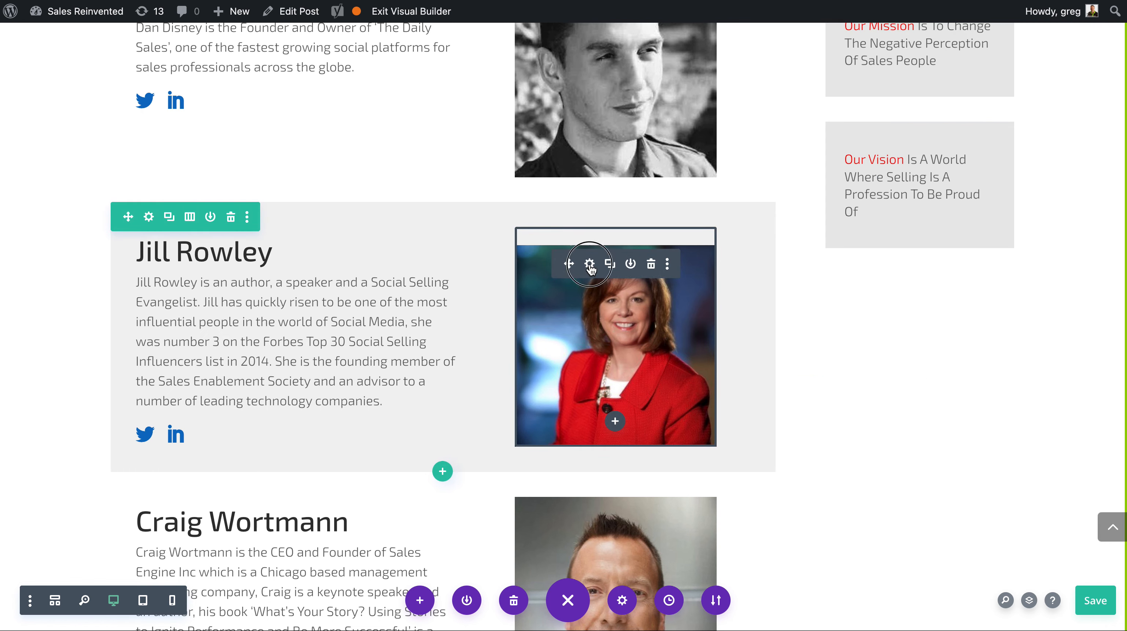
{"action": "left_click", "coordinate": [954, 293]}
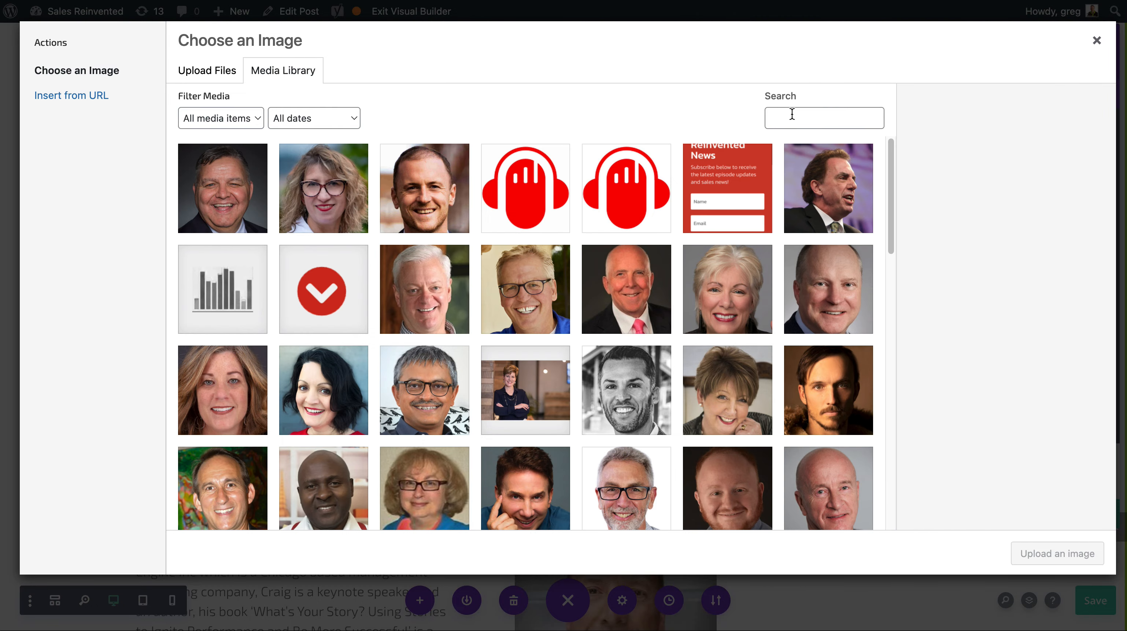
{"action": "left_click", "coordinate": [756, 118]}
{"action": "type", "text": "Jill"}
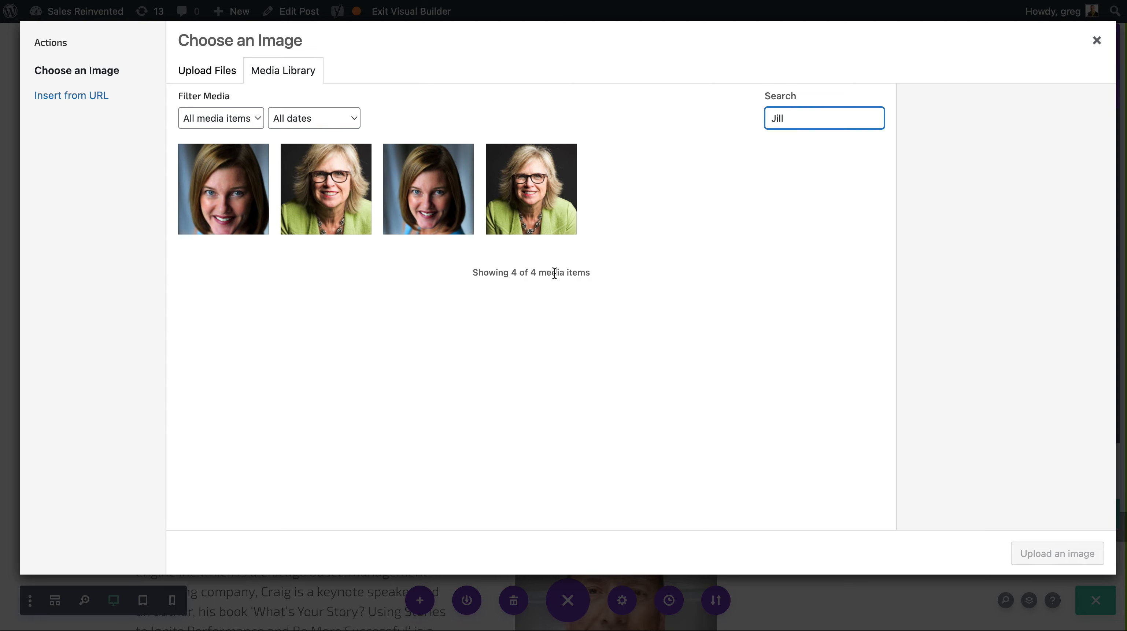
{"action": "left_click", "coordinate": [445, 215]}
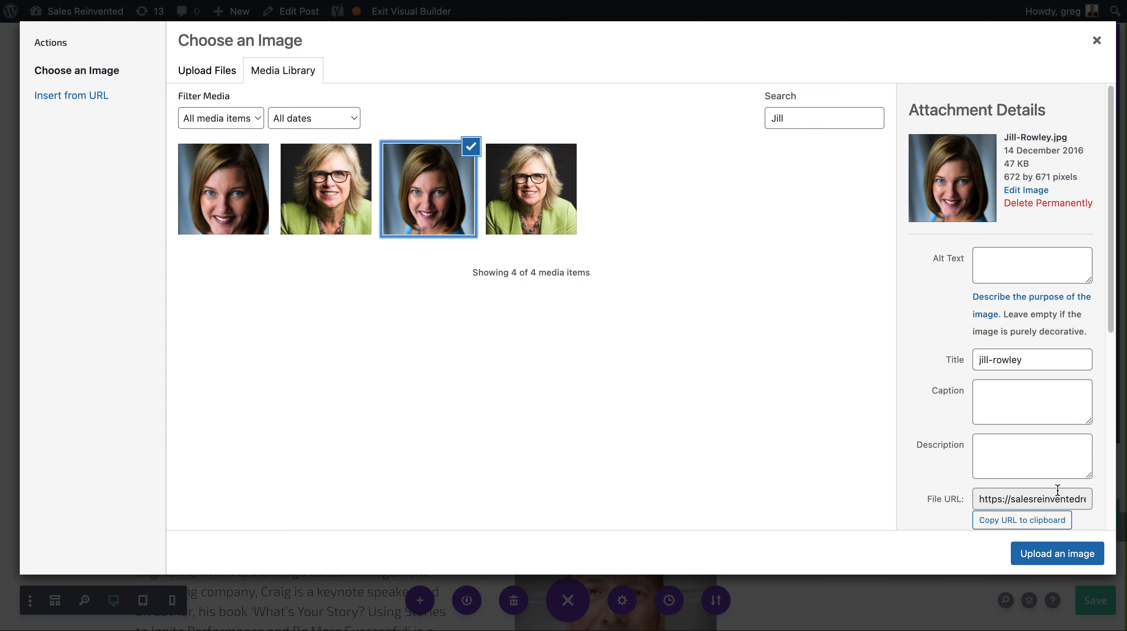
{"action": "left_click", "coordinate": [1067, 553]}
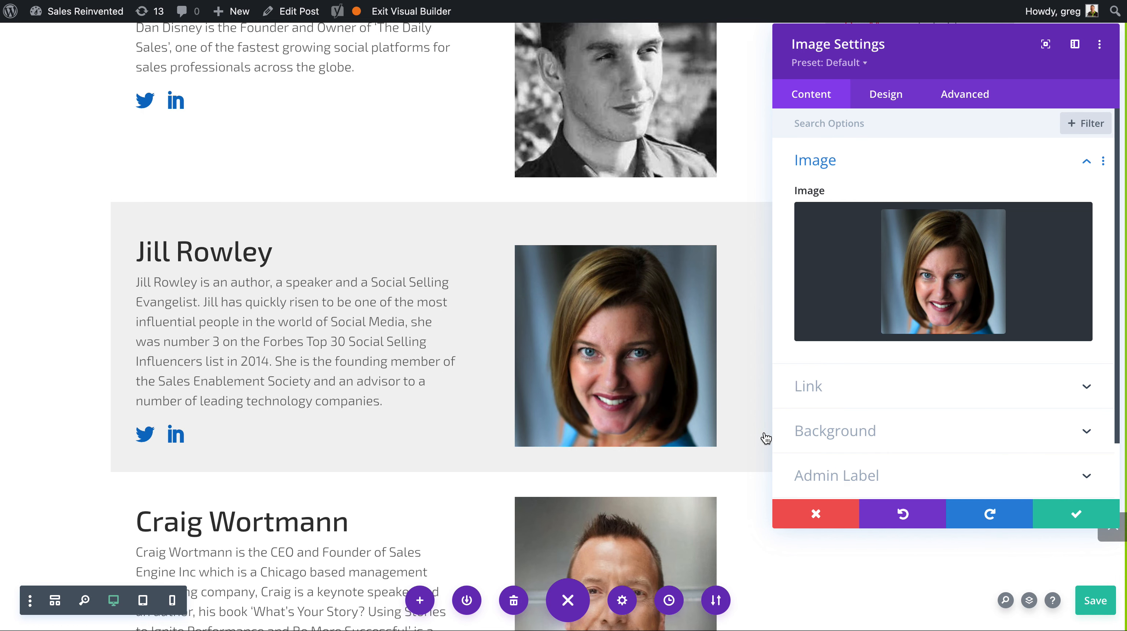
{"action": "left_click", "coordinate": [1069, 526]}
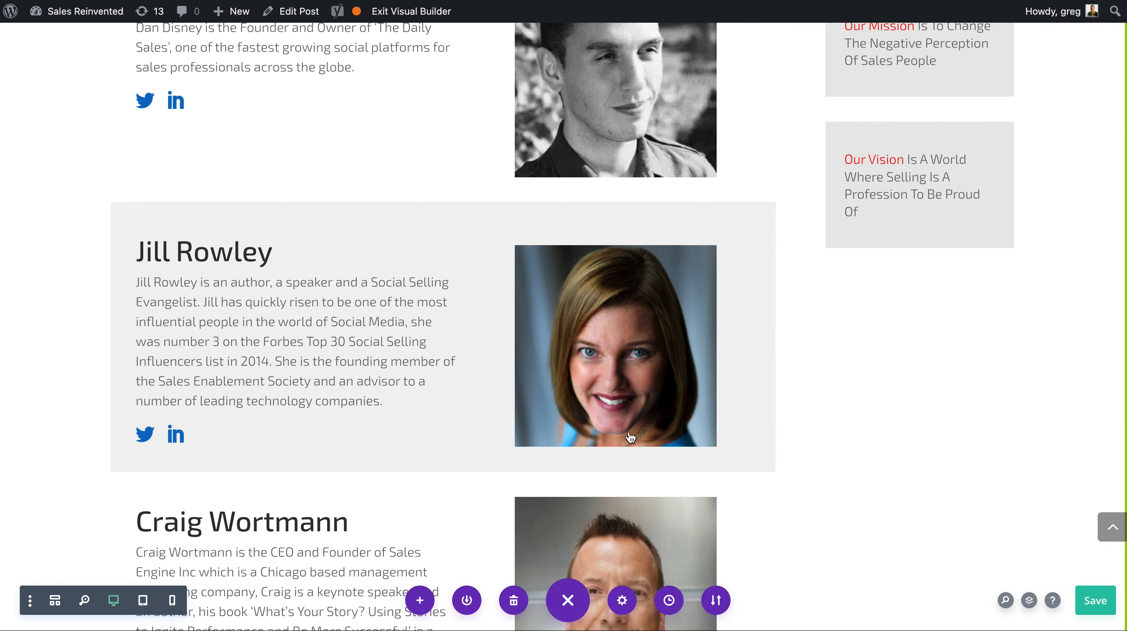
Set the name in the third featured speaker's person module to the third guest of Episode 085.
{"action": "scroll", "coordinate": [736, 234], "scroll_direction": "down", "scroll_amount": 10}
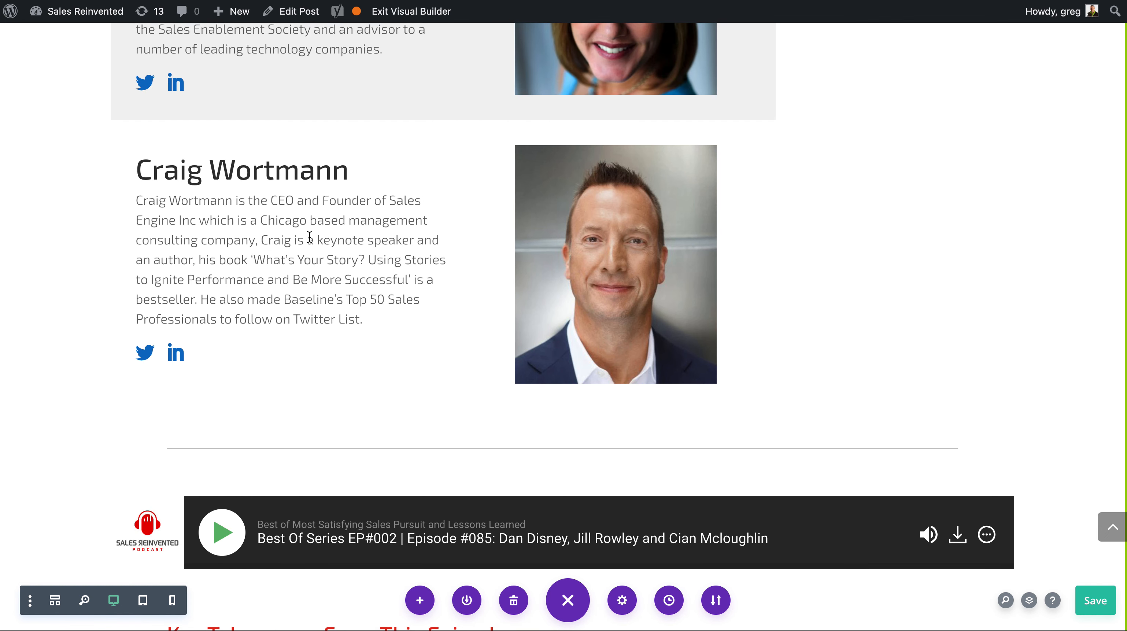
{"action": "mouse_move", "coordinate": [278, 208]}
{"action": "left_click", "coordinate": [536, 219]}
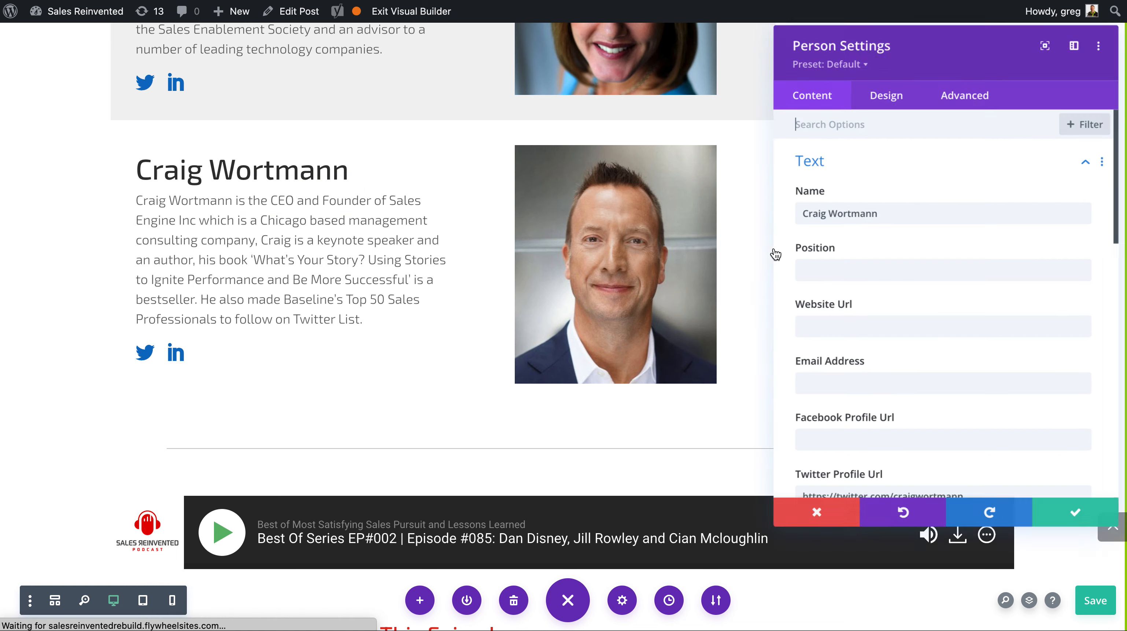
{"action": "triple_click", "coordinate": [839, 213]}
{"action": "type", "text": "Cian McLoughlin"}
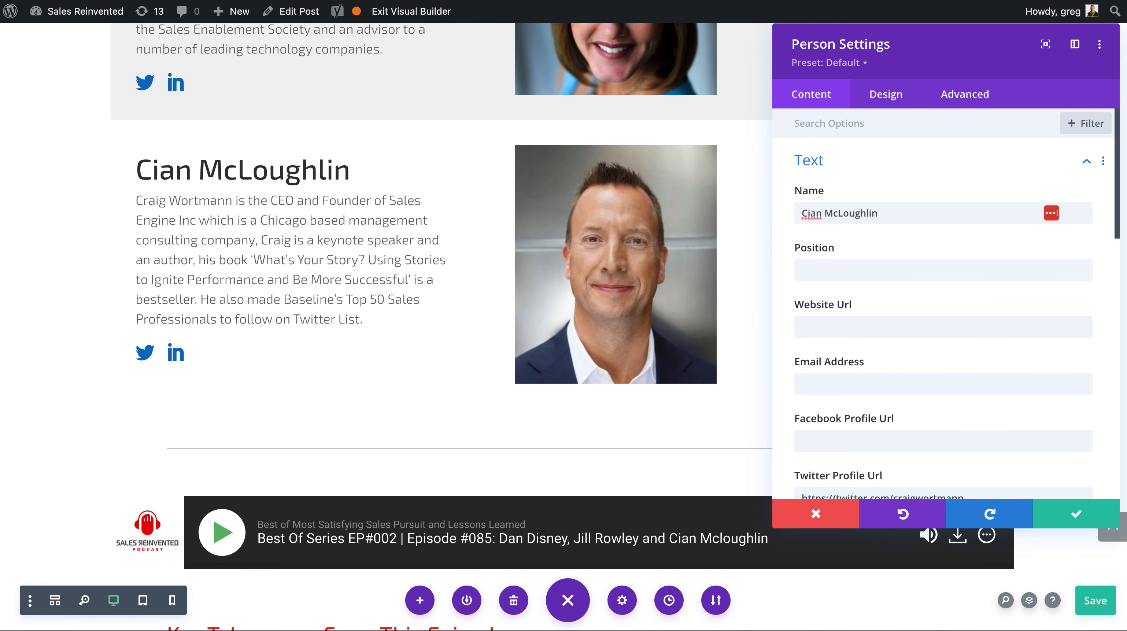
Replace the third speaker's biography with the one introducing the founder and CEO of Trinity Perspectives, and check its source markup.
{"action": "scroll", "coordinate": [793, 392], "scroll_direction": "down", "scroll_amount": 10}
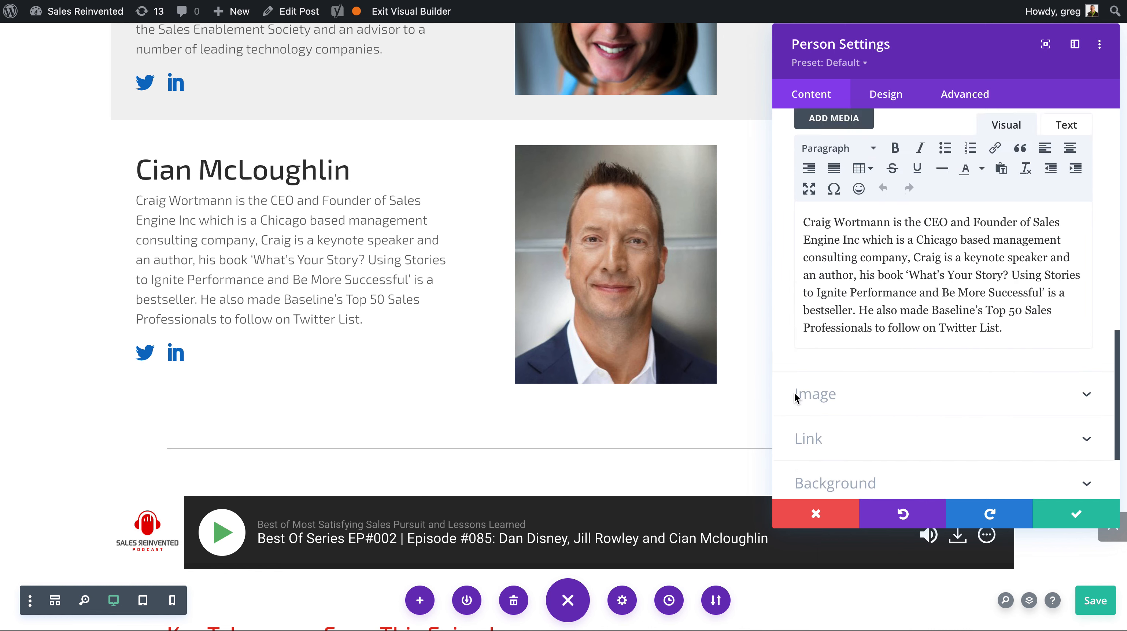
{"action": "triple_click", "coordinate": [935, 195]}
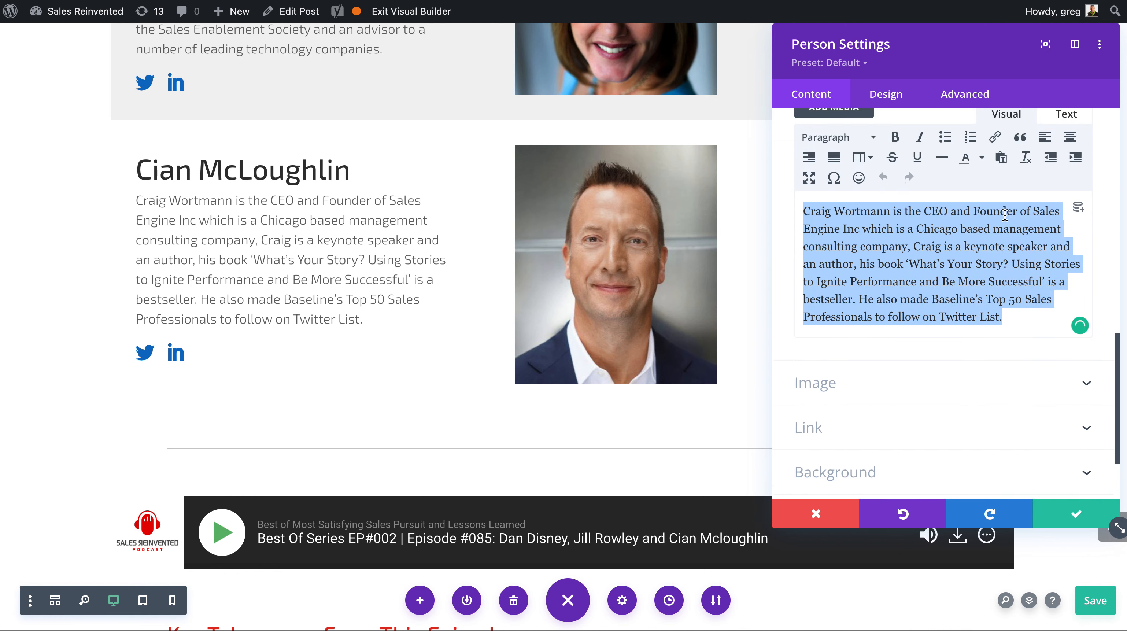
{"action": "type", "text": "Cian McLoughlin is the founder and CEO of Trinity Perspectives which is a full service sales consulting and advisory firm operating throughout New Zealand, Australia and Asia, Cian is also a Keynote Speaker and an Author his new book the Rebirth of the Salesman, explores the disruption in the b2b sales world and is a must read for 2017."}
{"action": "scroll", "coordinate": [1003, 219], "scroll_direction": "up", "scroll_amount": 1}
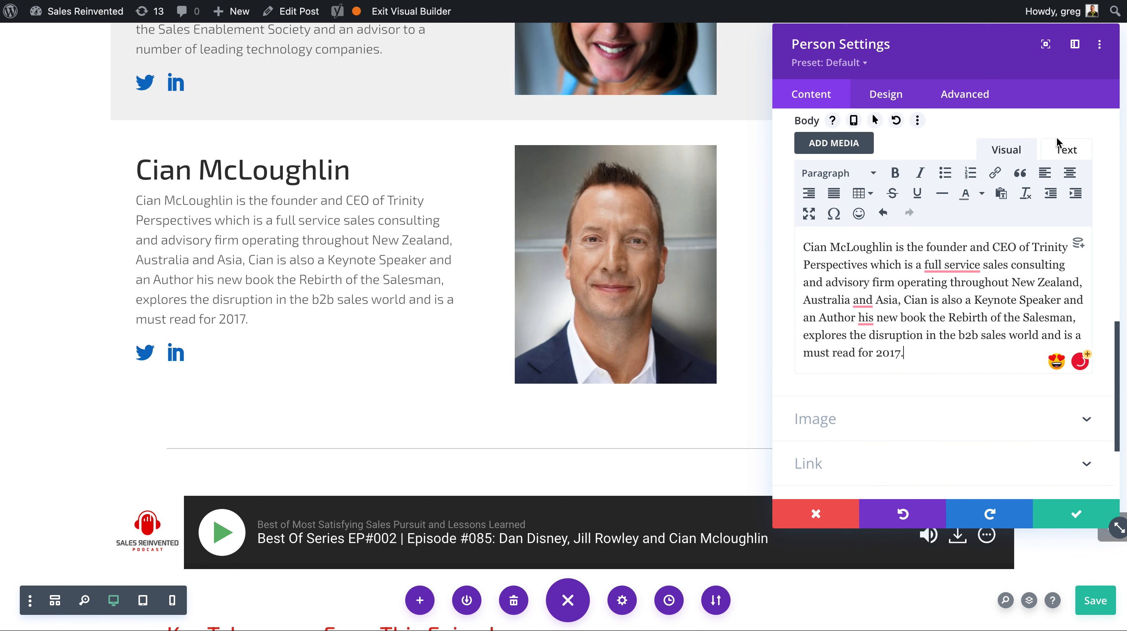
{"action": "left_click", "coordinate": [1060, 150]}
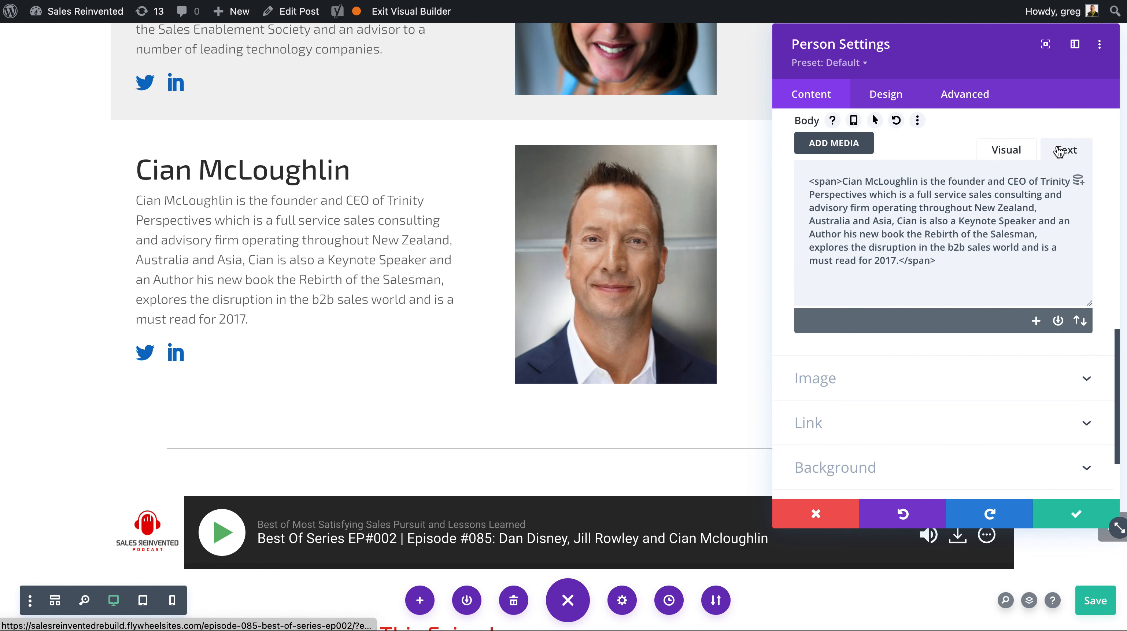
{"action": "left_click", "coordinate": [1007, 151]}
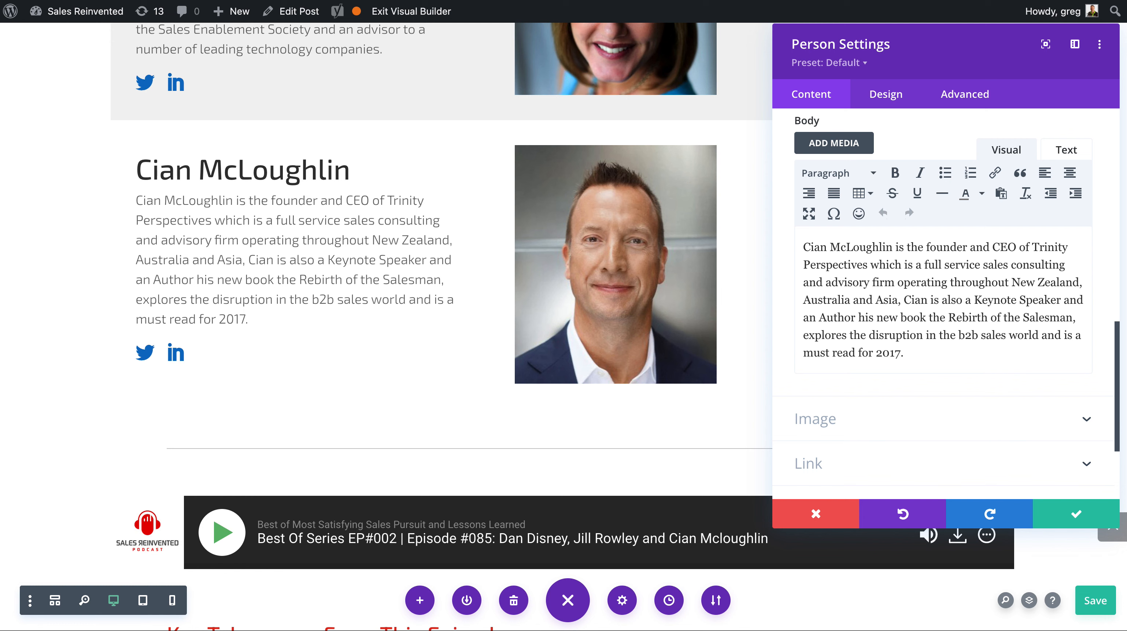
{"action": "scroll", "coordinate": [880, 195], "scroll_direction": "up", "scroll_amount": 10}
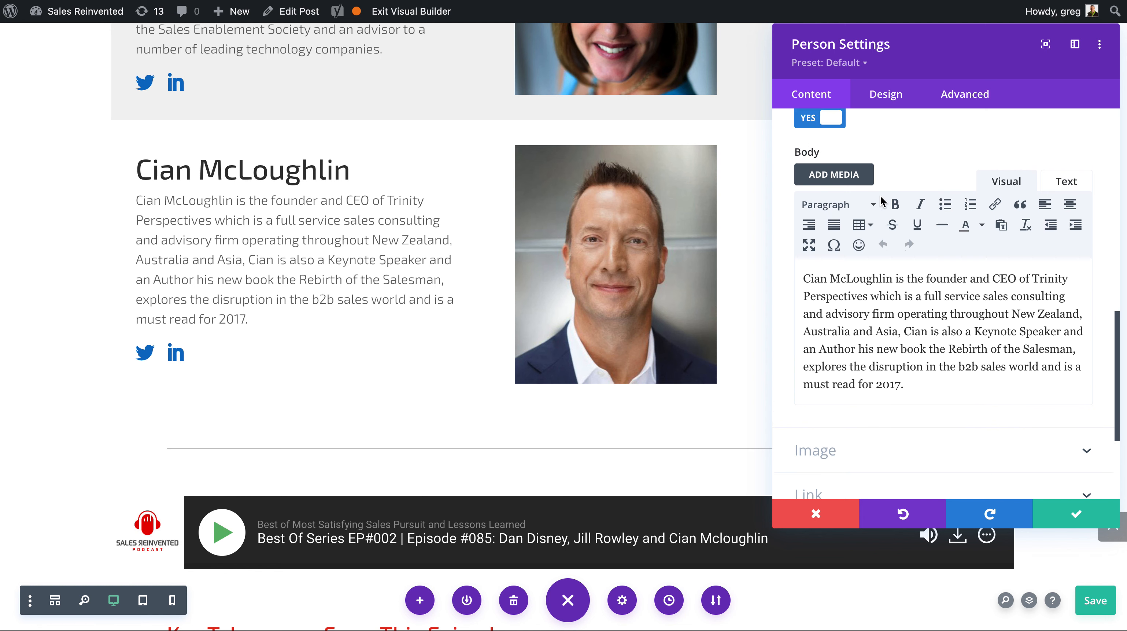
{"action": "triple_click", "coordinate": [878, 191]}
{"action": "type", "text": "https://twitter.com/TrinityPerspect"}
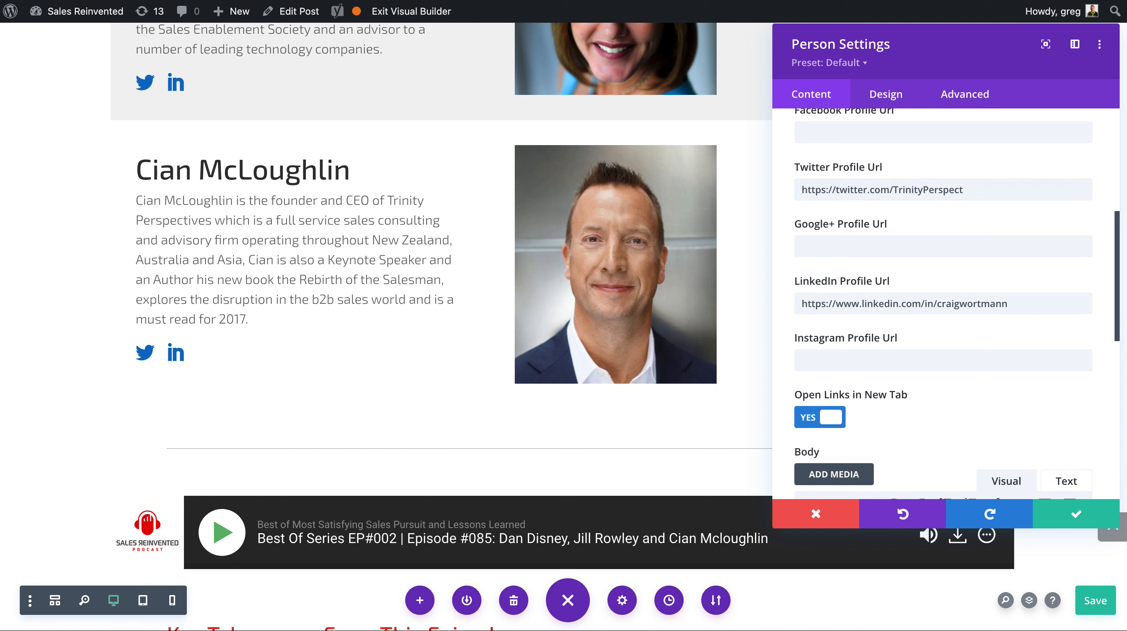
{"action": "triple_click", "coordinate": [858, 304]}
{"action": "type", "text": "https://www.linkedin.com/in/cianmcloughlin/"}
{"action": "left_click", "coordinate": [1062, 512]}
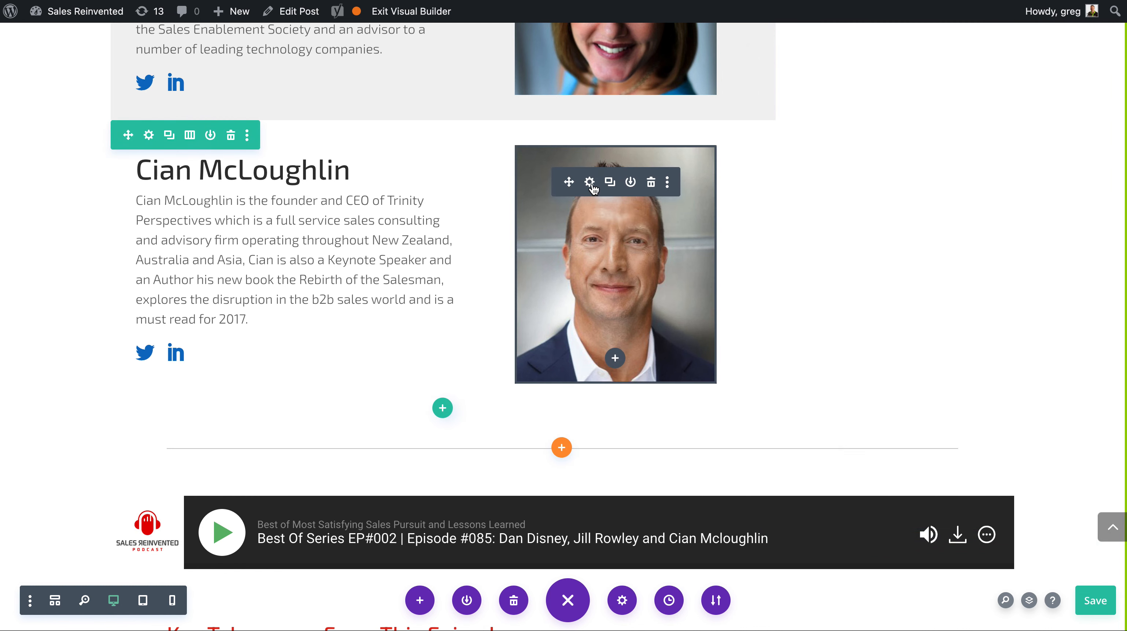
Replace the third featured speaker's photo with the new guest's 550 by 649 pixel portrait from the media library, and apply the image settings.
{"action": "left_click", "coordinate": [590, 183]}
{"action": "left_click", "coordinate": [928, 258]}
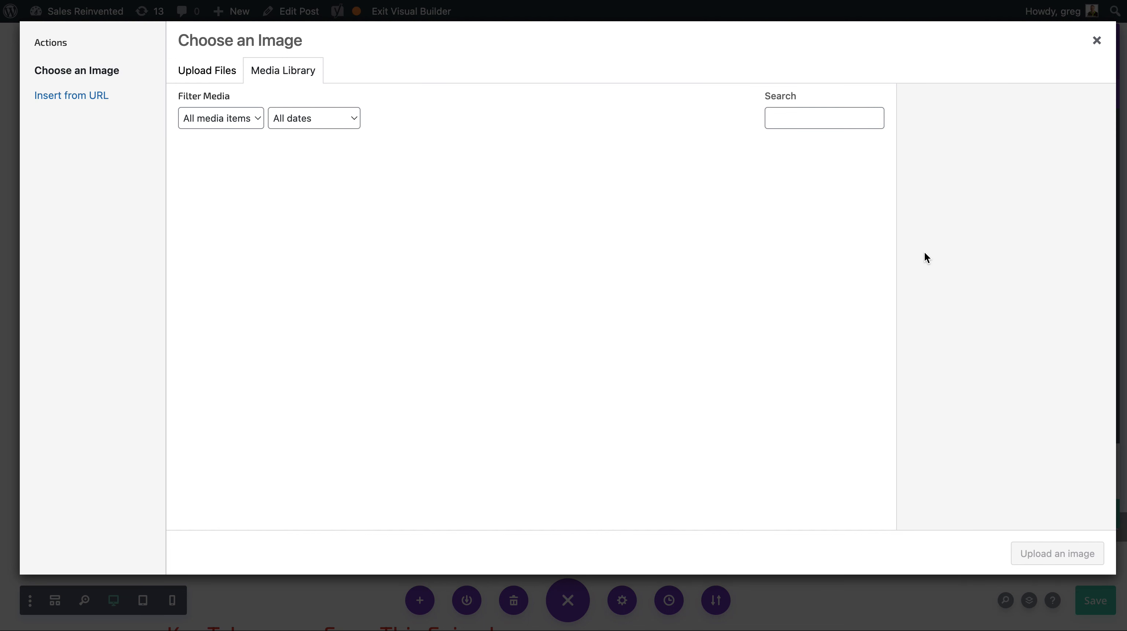
{"action": "left_click", "coordinate": [780, 120]}
{"action": "type", "text": "Cian"}
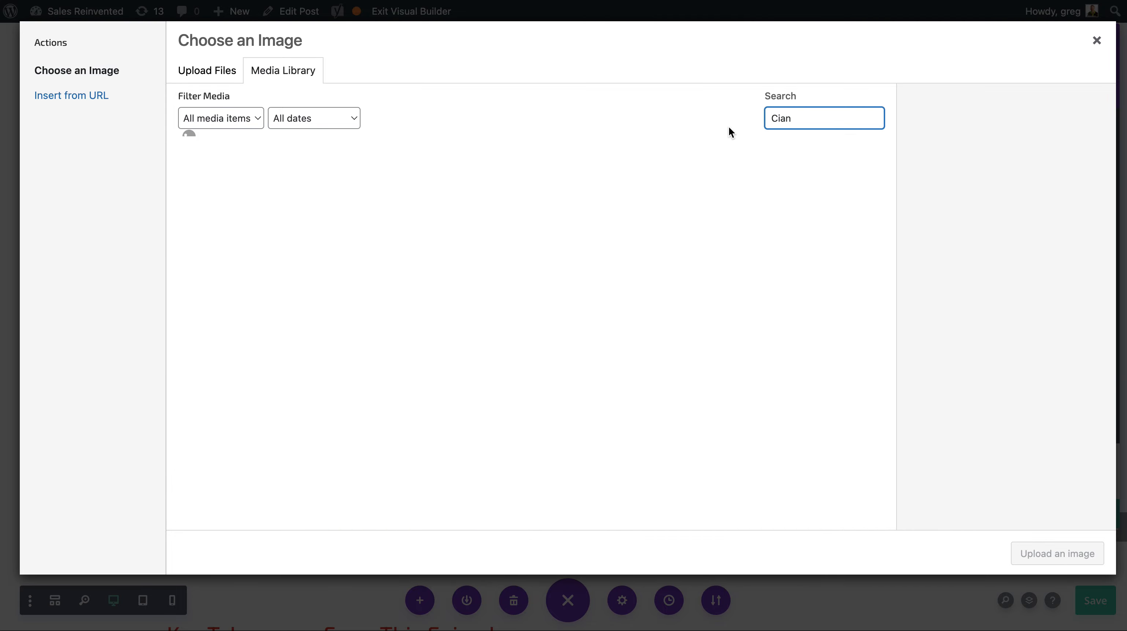
{"action": "left_click", "coordinate": [268, 203]}
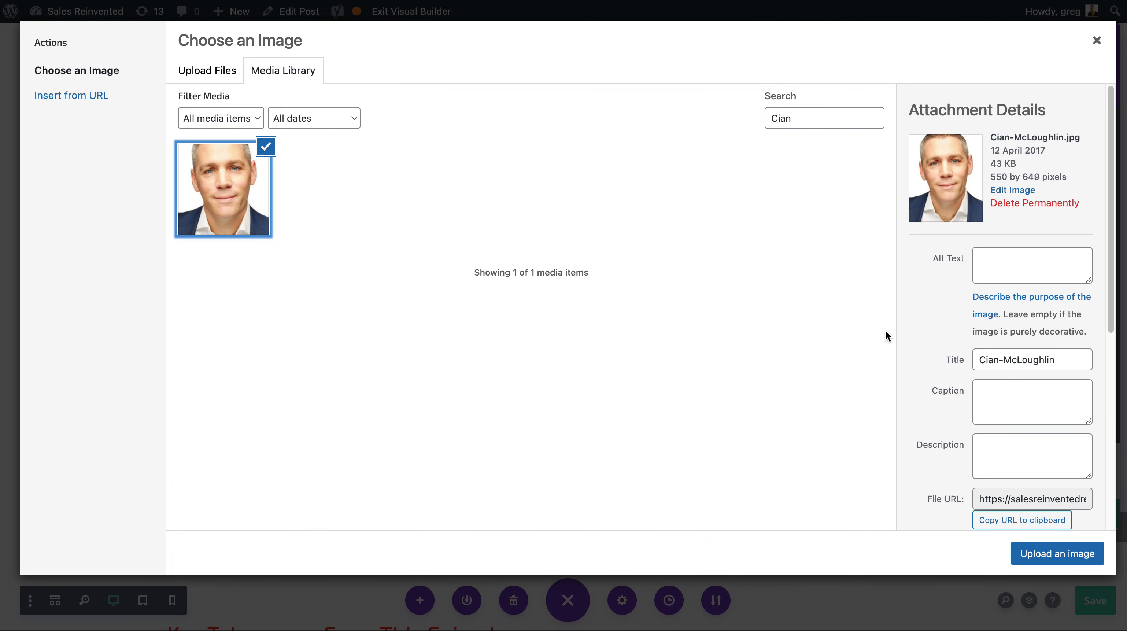
{"action": "left_click", "coordinate": [1042, 555]}
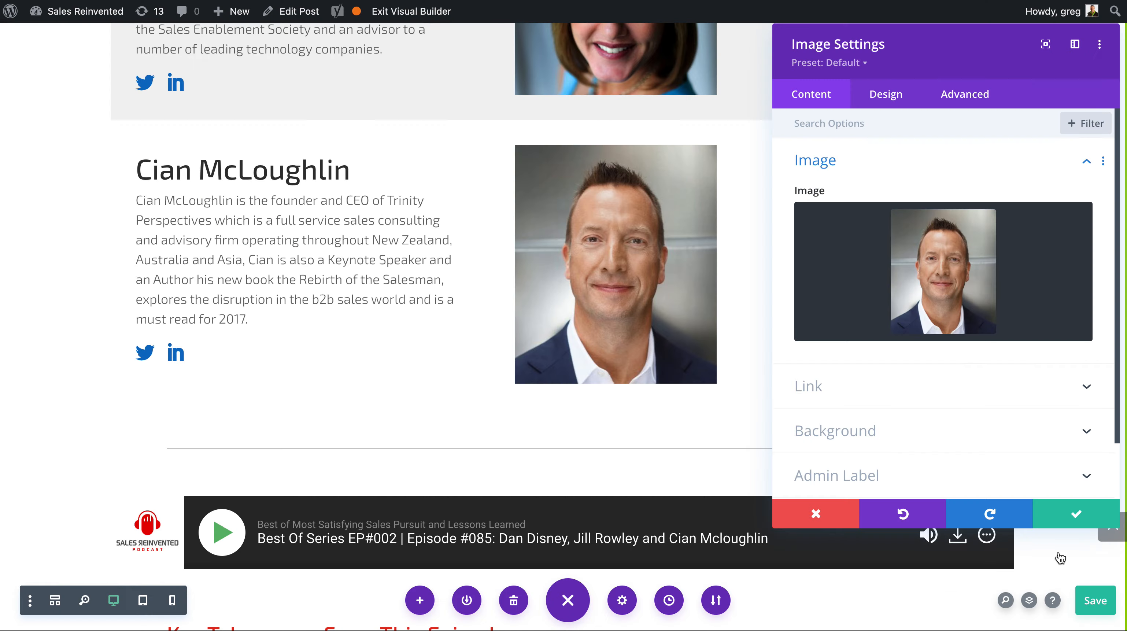
{"action": "left_click", "coordinate": [1074, 517]}
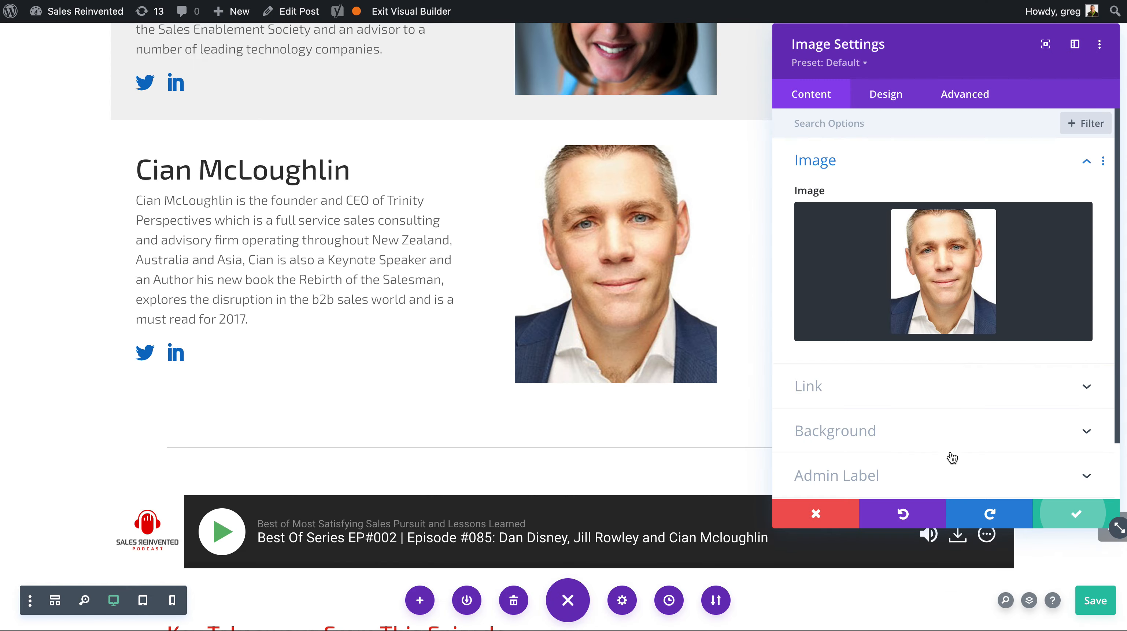
Review the updated featured speakers section and save the page.
{"action": "scroll", "coordinate": [843, 405], "scroll_direction": "up", "scroll_amount": 8}
{"action": "scroll", "coordinate": [844, 405], "scroll_direction": "down", "scroll_amount": 5}
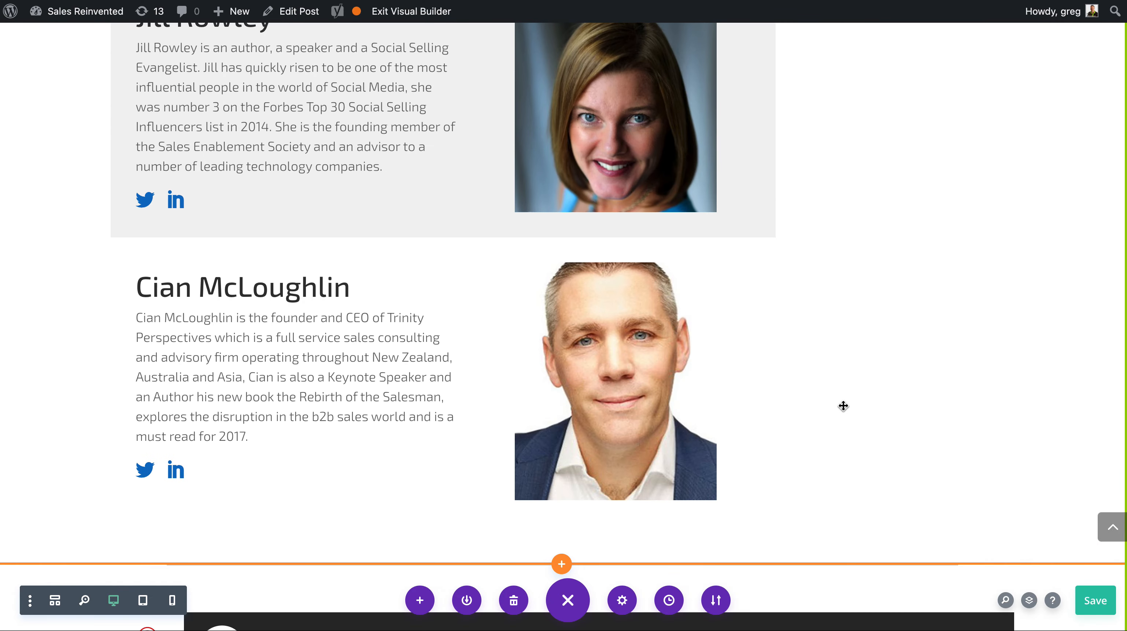
{"action": "scroll", "coordinate": [843, 406], "scroll_direction": "up", "scroll_amount": 3}
{"action": "scroll", "coordinate": [843, 405], "scroll_direction": "up", "scroll_amount": 1}
{"action": "scroll", "coordinate": [843, 406], "scroll_direction": "down", "scroll_amount": 3}
{"action": "scroll", "coordinate": [843, 405], "scroll_direction": "up", "scroll_amount": 3}
{"action": "key", "text": "super+s"}
Duplicate the second speaker's shaded row, move the copy below the third speaker, and delete that copy.
{"action": "mouse_move", "coordinate": [182, 125]}
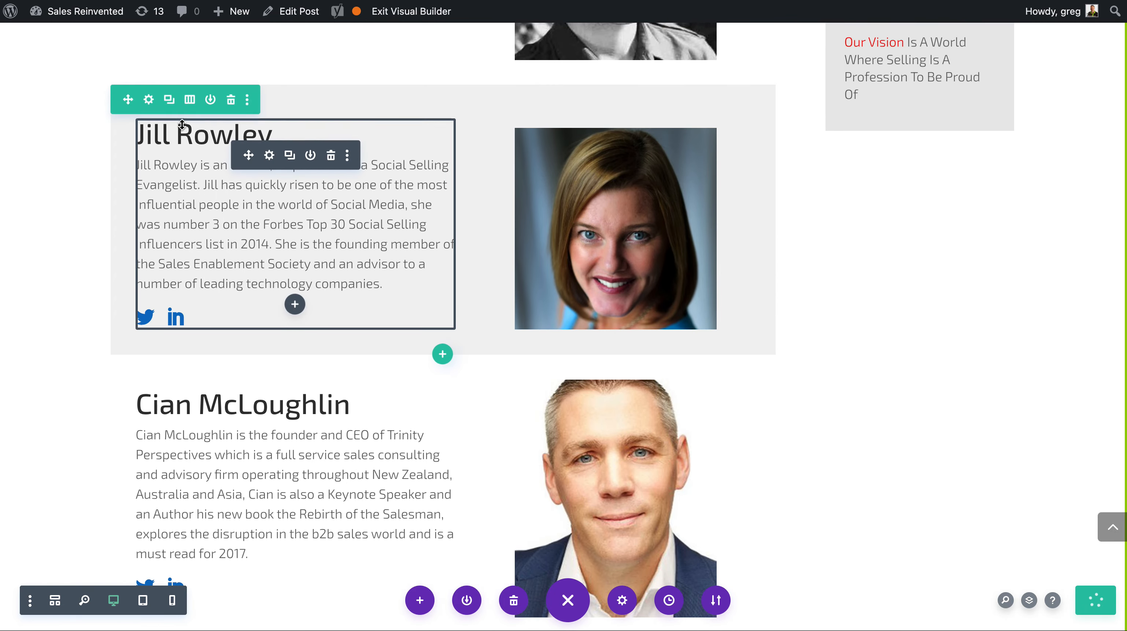
{"action": "left_click", "coordinate": [168, 100]}
{"action": "scroll", "coordinate": [190, 240], "scroll_direction": "down", "scroll_amount": 5}
{"action": "mouse_move", "coordinate": [149, 135]}
{"action": "left_click_drag", "start_coordinate": [130, 135], "coordinate": [201, 422]}
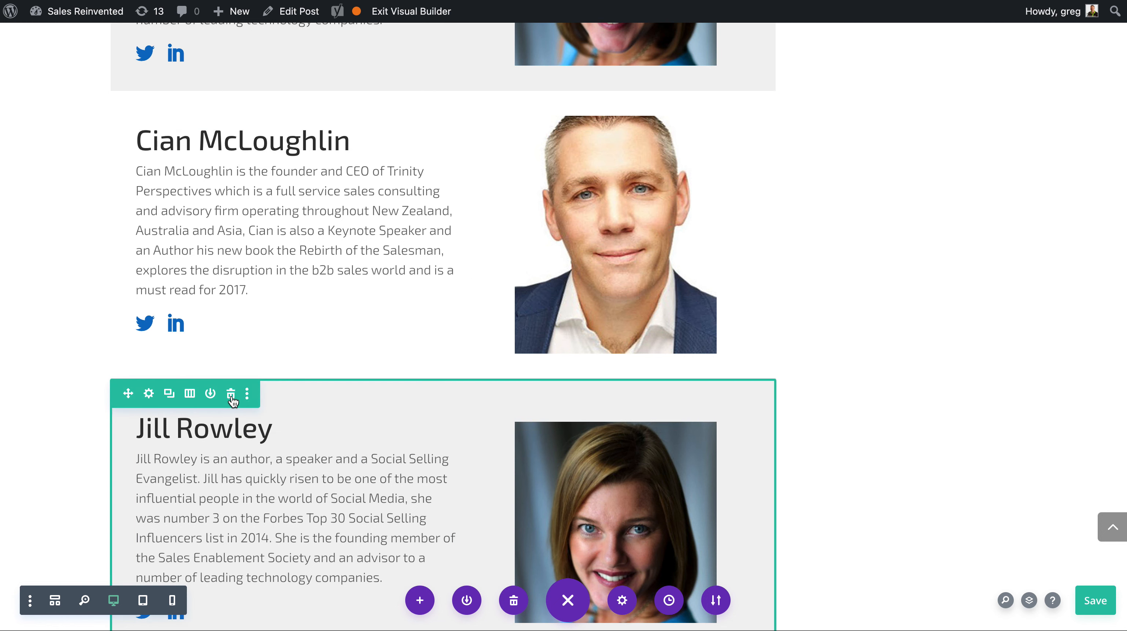
{"action": "left_click", "coordinate": [232, 397]}
Replace the Key Takeaways text with the three guests' points: The Social Sale that Transformed his Career, Humility and to be gracious towards the sales team, Win/Loss Reviews.
{"action": "scroll", "coordinate": [743, 362], "scroll_direction": "down", "scroll_amount": 7}
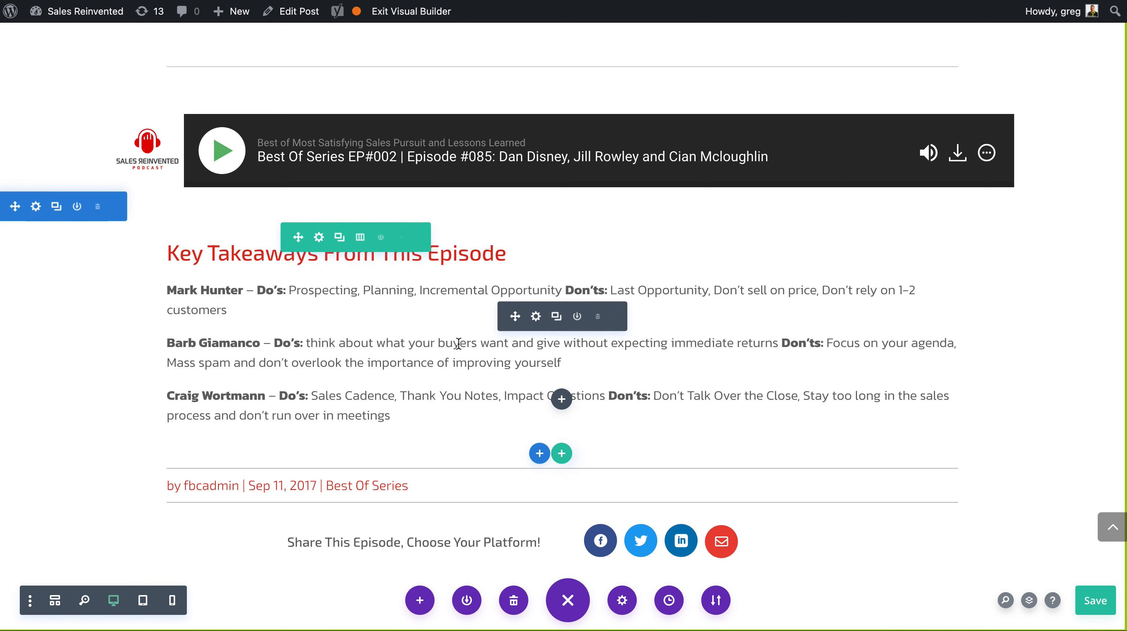
{"action": "left_click", "coordinate": [536, 317]}
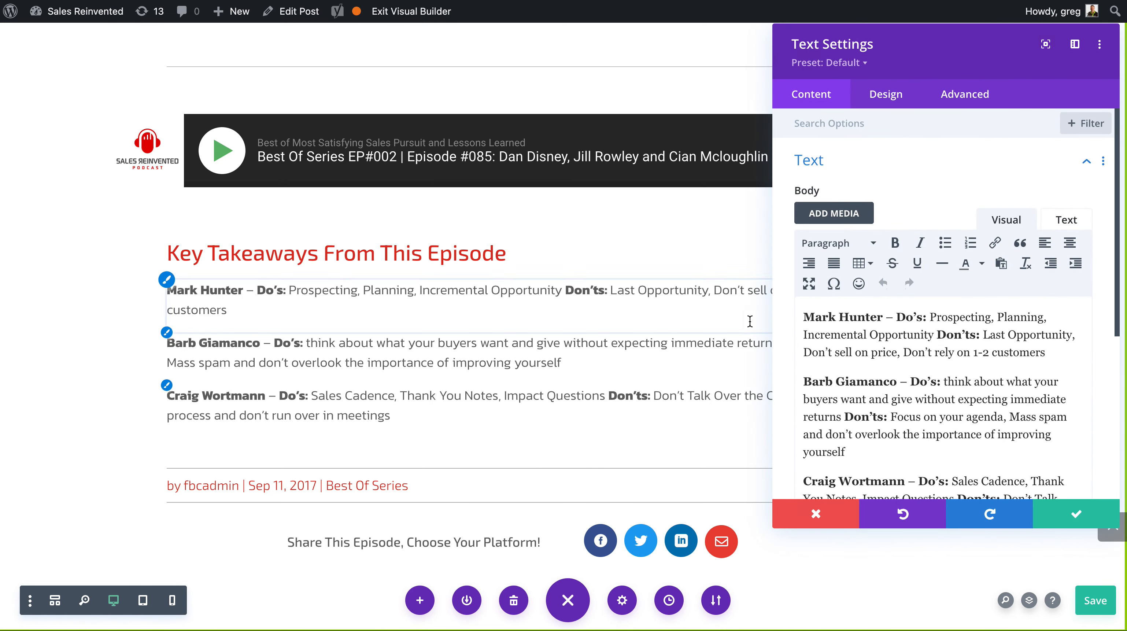
{"action": "left_click", "coordinate": [918, 350]}
{"action": "key", "text": "ctrl+a"}
{"action": "key", "text": "BackSpace"}
{"action": "type", "text": "Dan Disney – The Social Sale that Transformed his Career Jill Rowley – Humility and to be gracious towards the sales team Cian Mcloughlin – Win/Loss Reviews"}
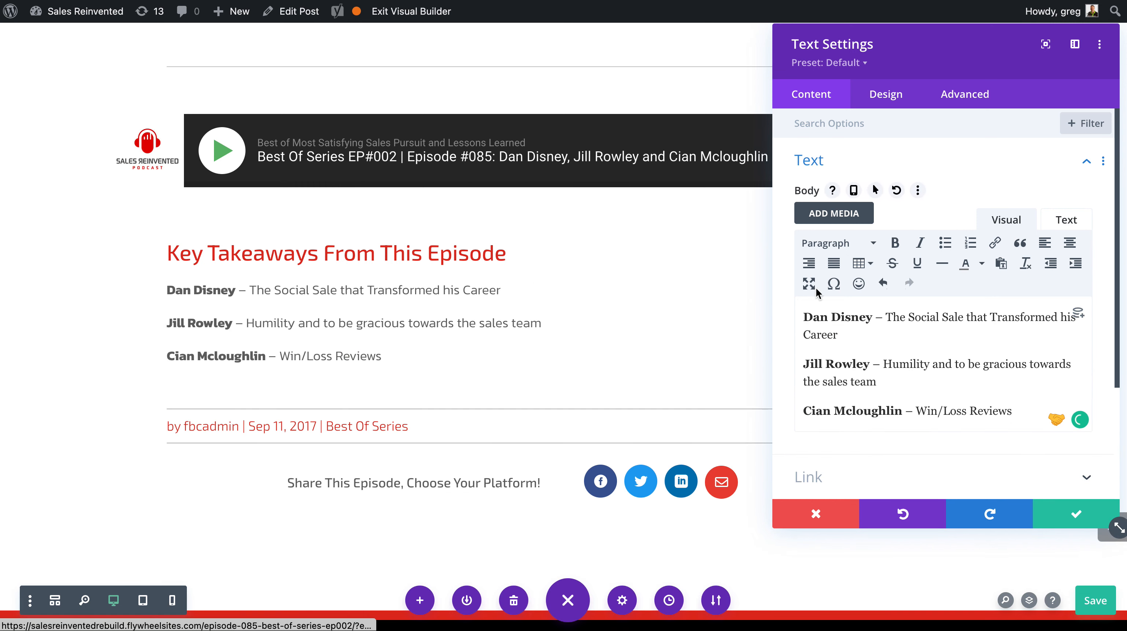
{"action": "left_click", "coordinate": [1069, 221]}
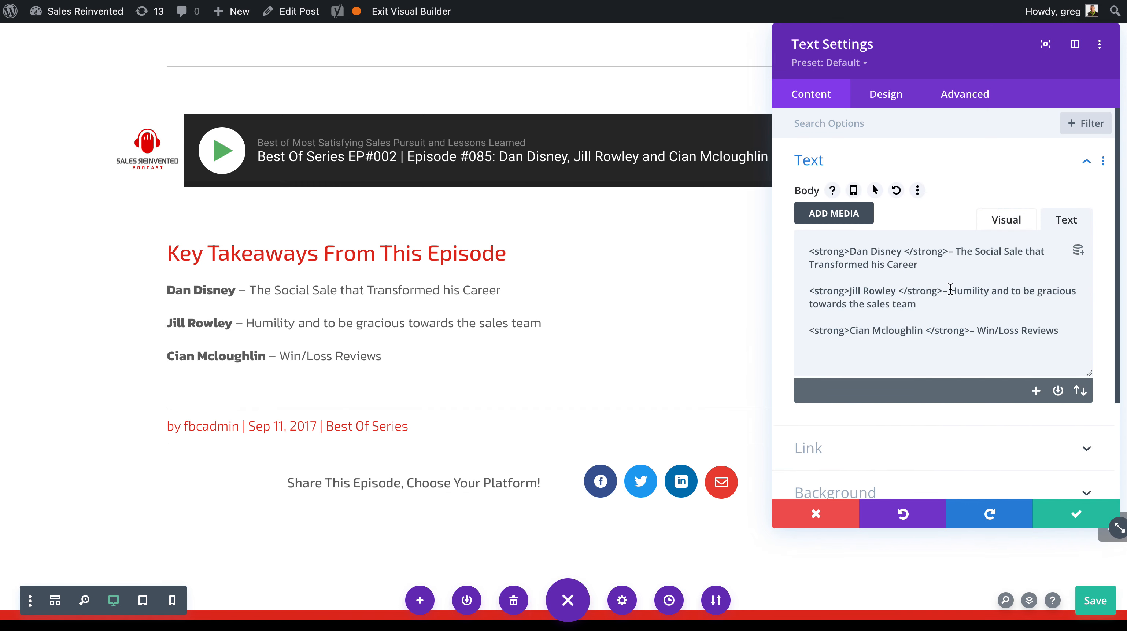
{"action": "left_click", "coordinate": [1013, 223]}
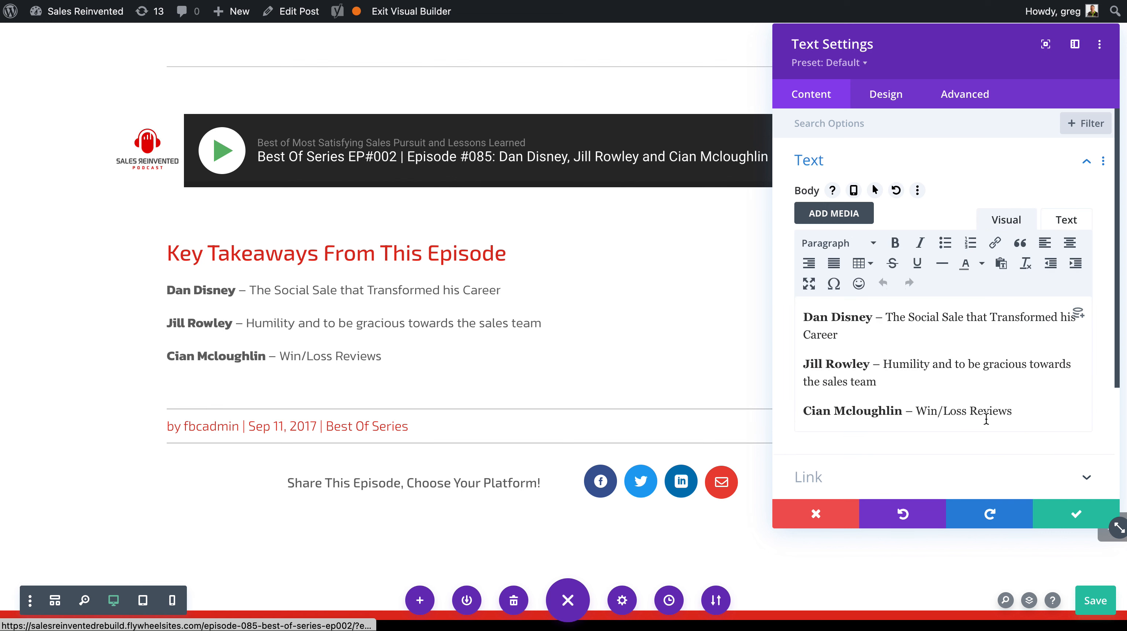
{"action": "left_click", "coordinate": [1069, 515]}
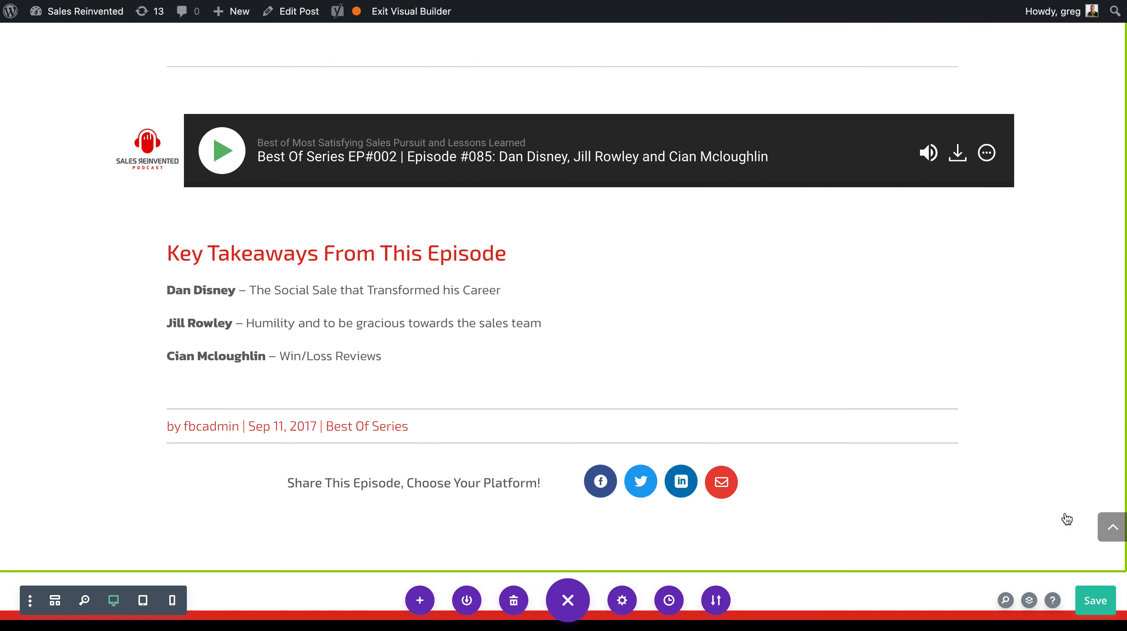
Save the finished episode page and exit the Visual Builder.
{"action": "scroll", "coordinate": [1022, 492], "scroll_direction": "up", "scroll_amount": 10}
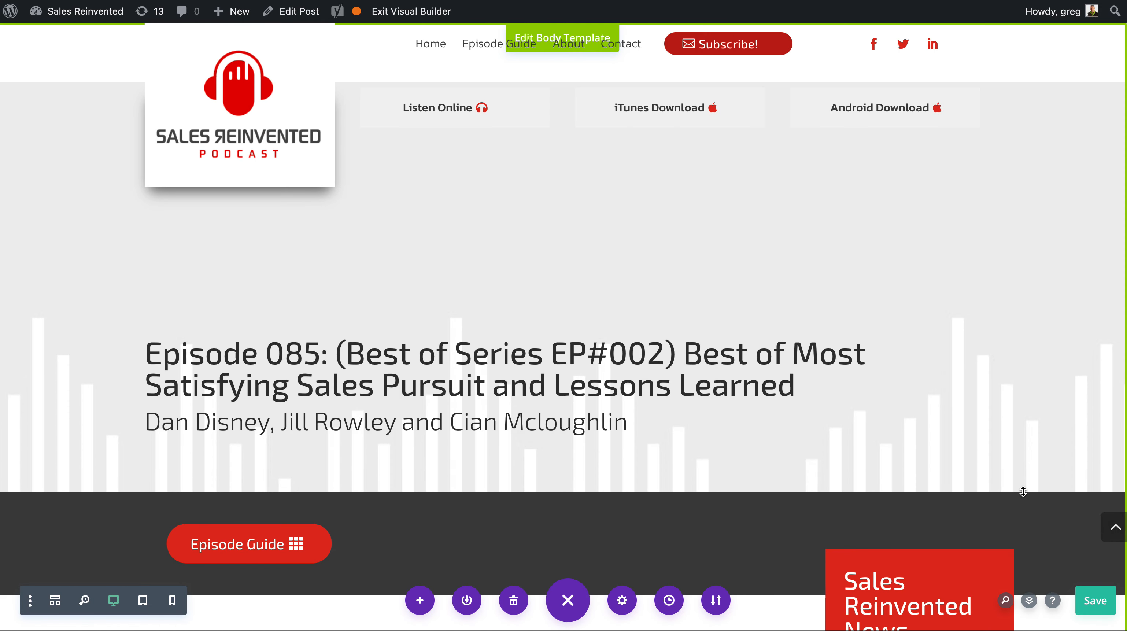
{"action": "scroll", "coordinate": [1023, 492], "scroll_direction": "down", "scroll_amount": 5}
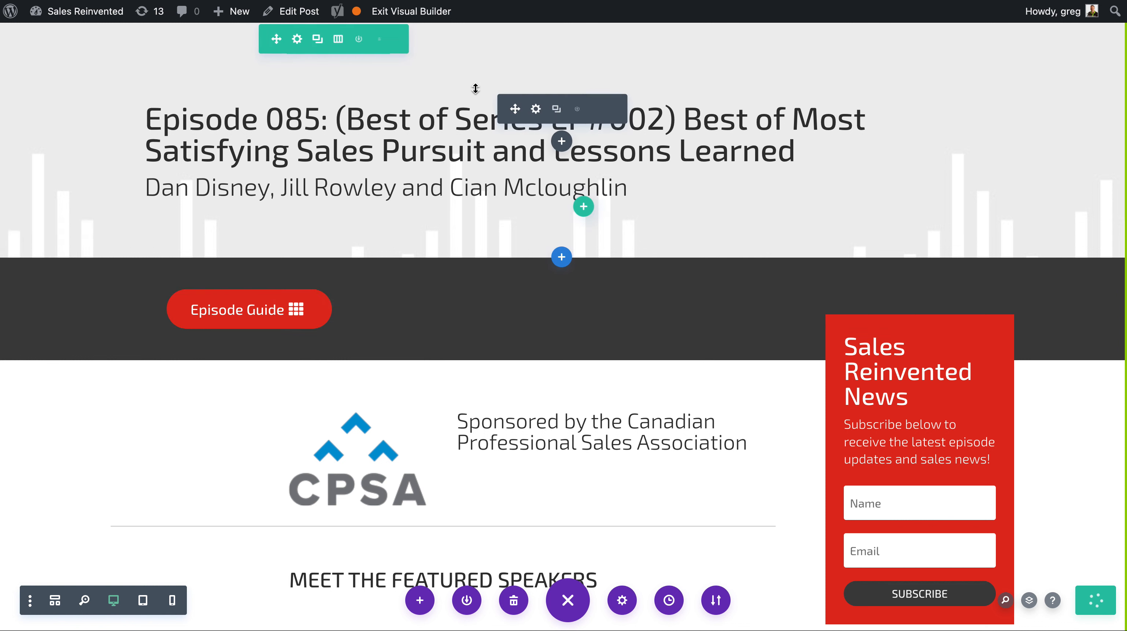
{"action": "left_click", "coordinate": [425, 14]}
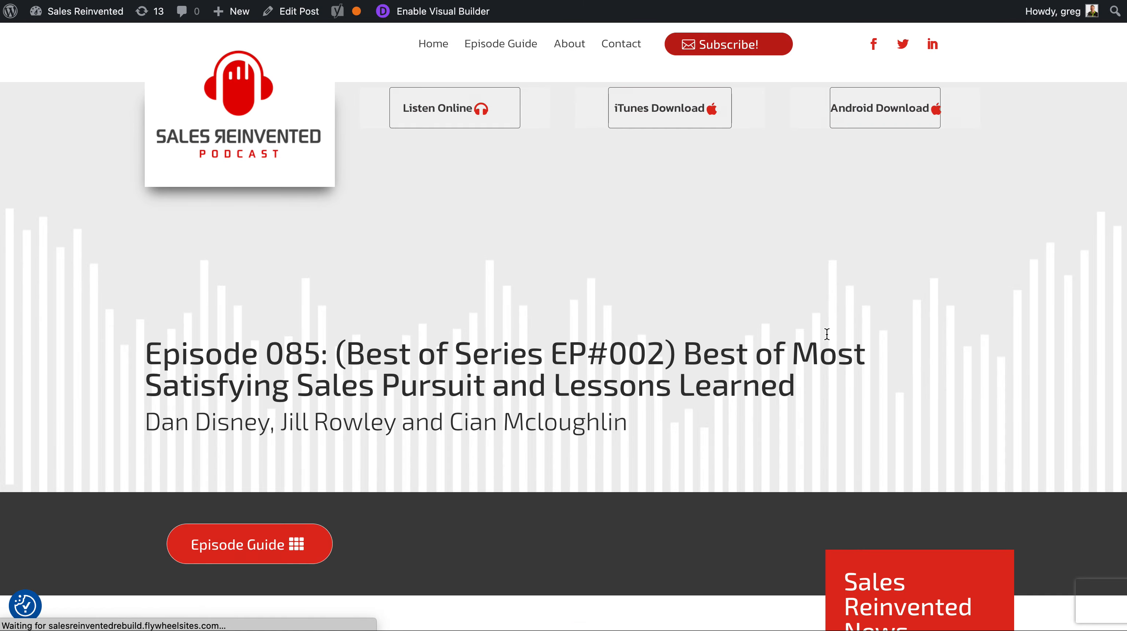
Examine the live page's featured speakers section, sponsor block and sidebar, including the spacing between the biographies and social icons.
{"action": "scroll", "coordinate": [826, 334], "scroll_direction": "down", "scroll_amount": 10}
{"action": "scroll", "coordinate": [827, 337], "scroll_direction": "down", "scroll_amount": 5}
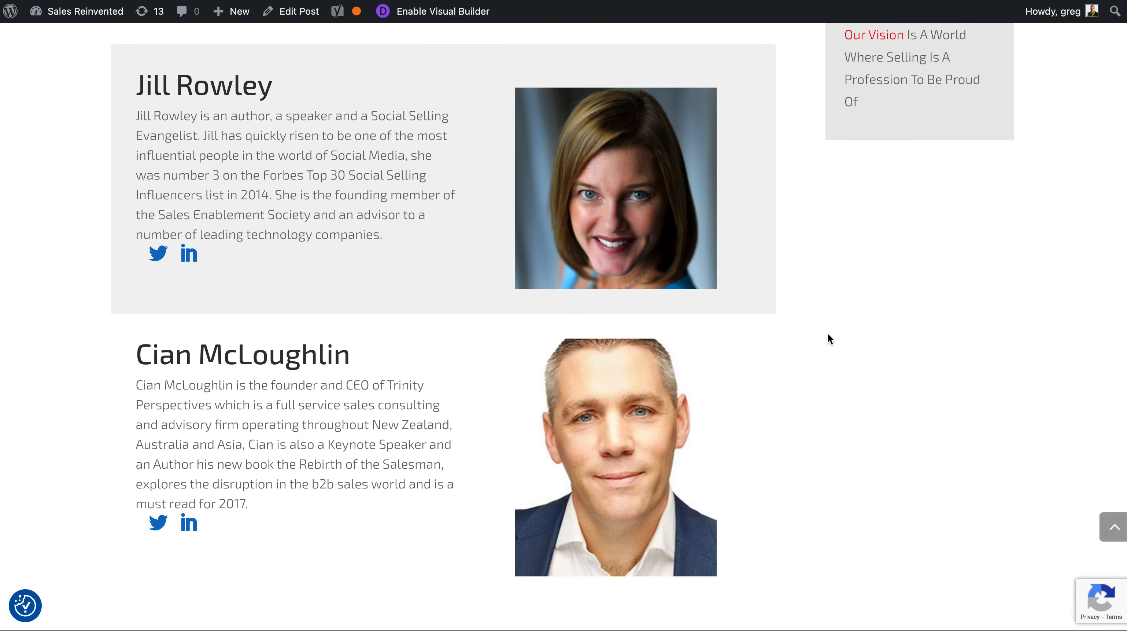
{"action": "scroll", "coordinate": [828, 337], "scroll_direction": "up", "scroll_amount": 8}
{"action": "scroll", "coordinate": [828, 337], "scroll_direction": "down", "scroll_amount": 4}
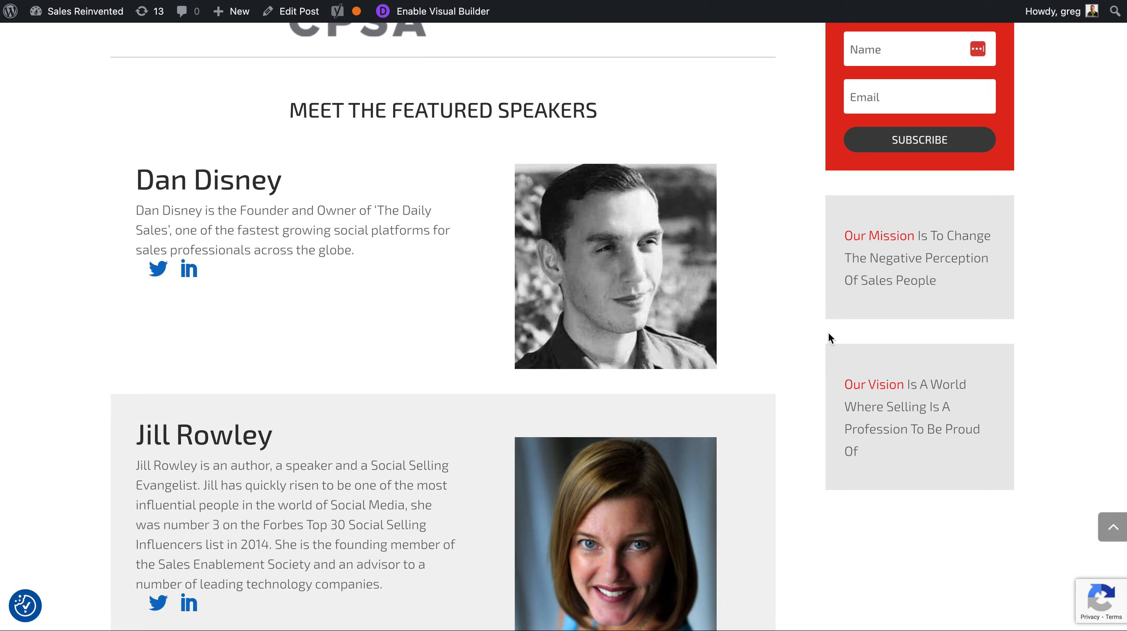
{"action": "scroll", "coordinate": [827, 335], "scroll_direction": "up", "scroll_amount": 8}
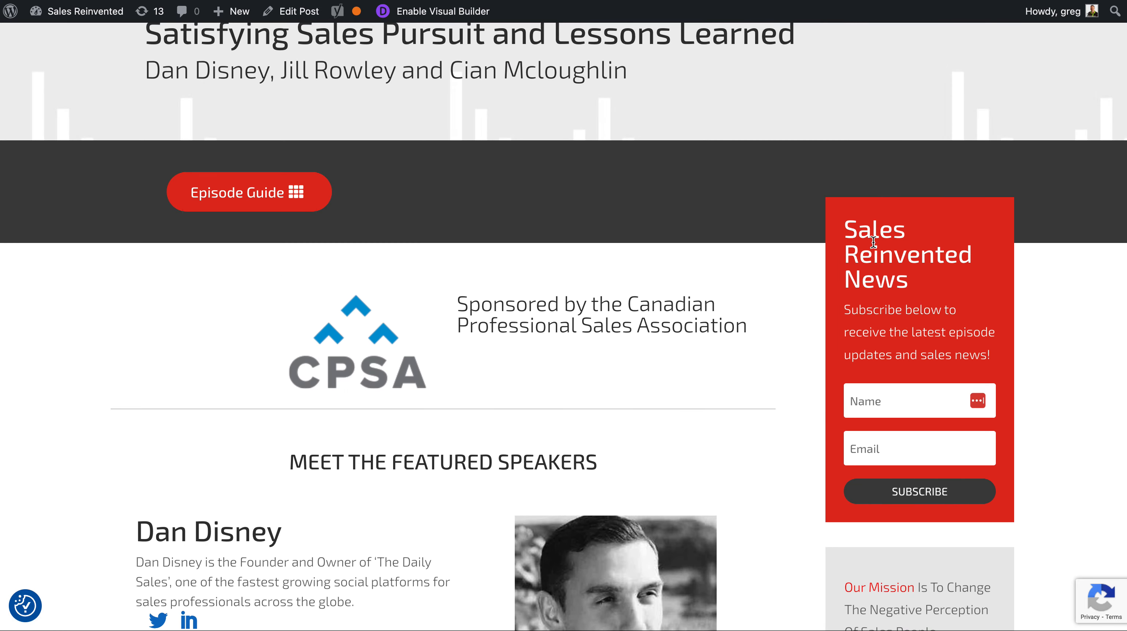
{"action": "scroll", "coordinate": [984, 329], "scroll_direction": "down", "scroll_amount": 5}
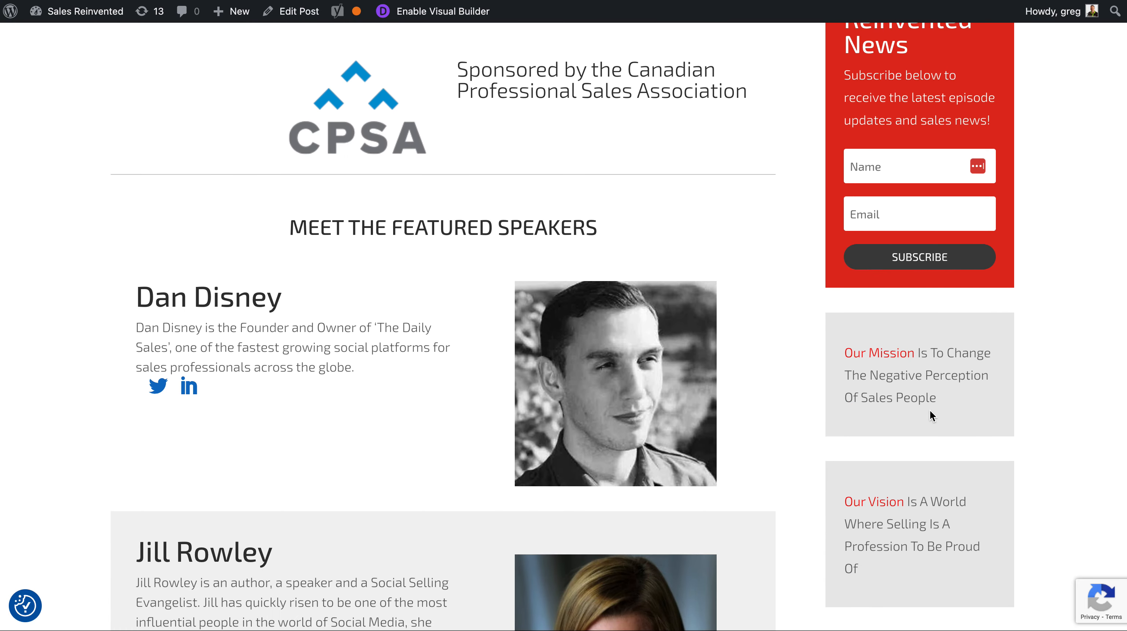
{"action": "scroll", "coordinate": [928, 414], "scroll_direction": "up", "scroll_amount": 3}
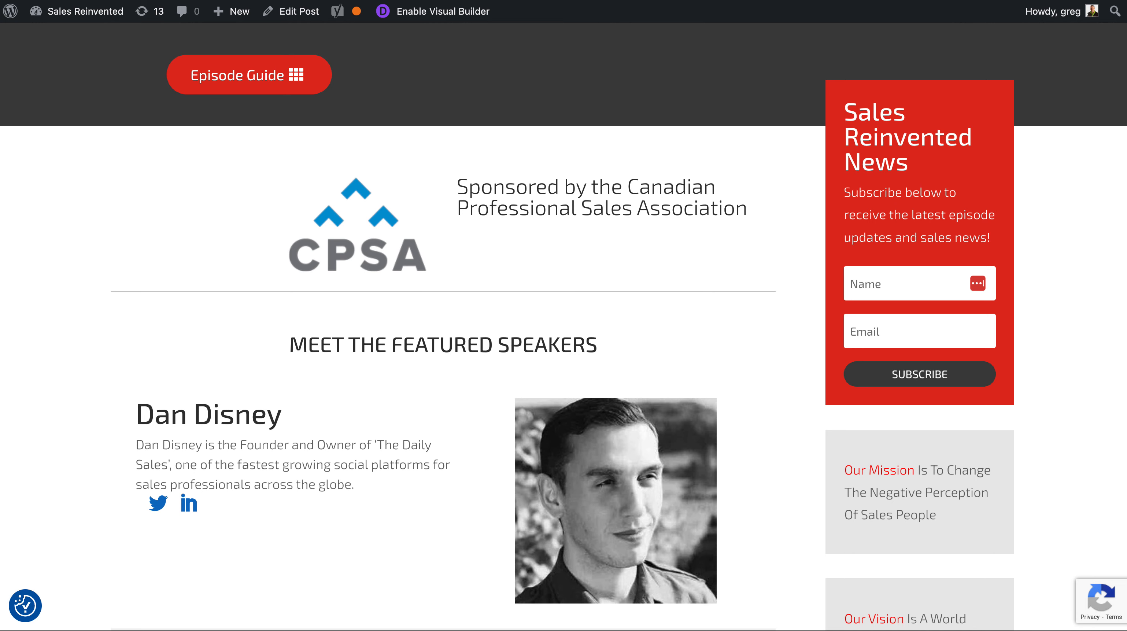
{"action": "scroll", "coordinate": [802, 224], "scroll_direction": "down", "scroll_amount": 10}
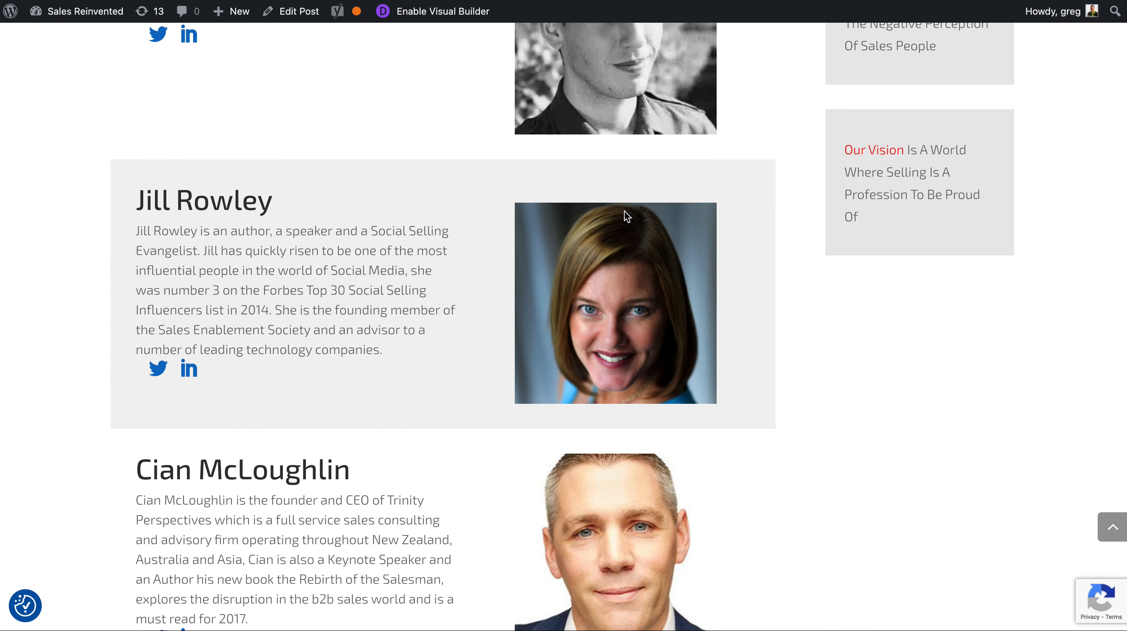
{"action": "scroll", "coordinate": [625, 211], "scroll_direction": "down", "scroll_amount": 3}
{"action": "scroll", "coordinate": [624, 211], "scroll_direction": "up", "scroll_amount": 5}
{"action": "scroll", "coordinate": [624, 211], "scroll_direction": "up", "scroll_amount": 5}
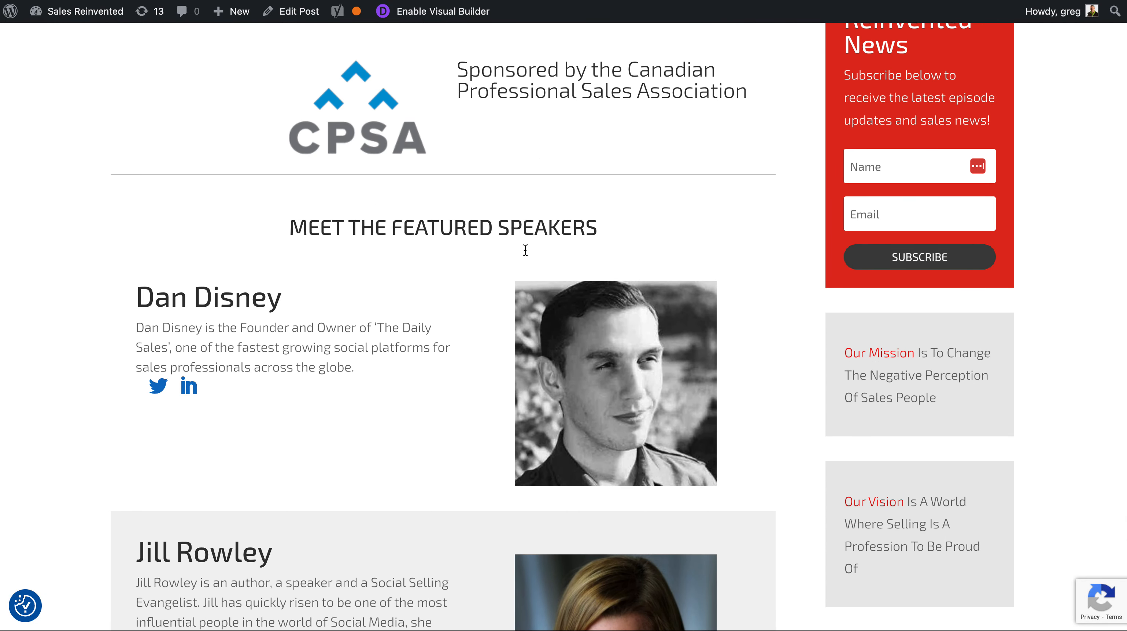
{"action": "scroll", "coordinate": [521, 296], "scroll_direction": "down", "scroll_amount": 3}
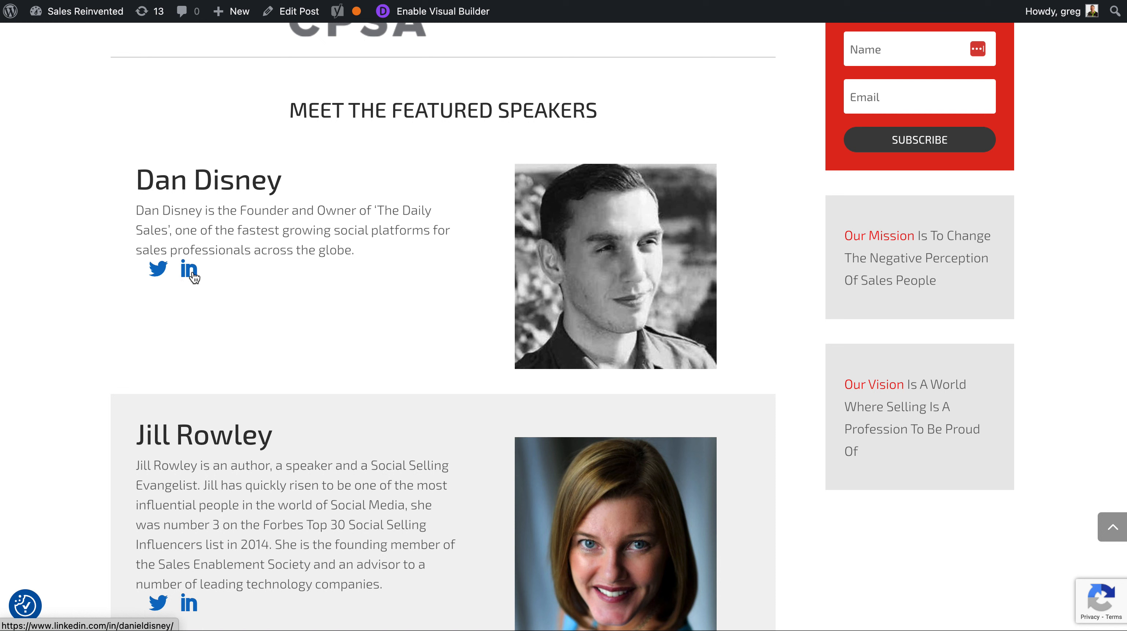
Reopen the page in the Visual Builder and add a blank line after the first and second speakers' biographies.
{"action": "left_click", "coordinate": [473, 24]}
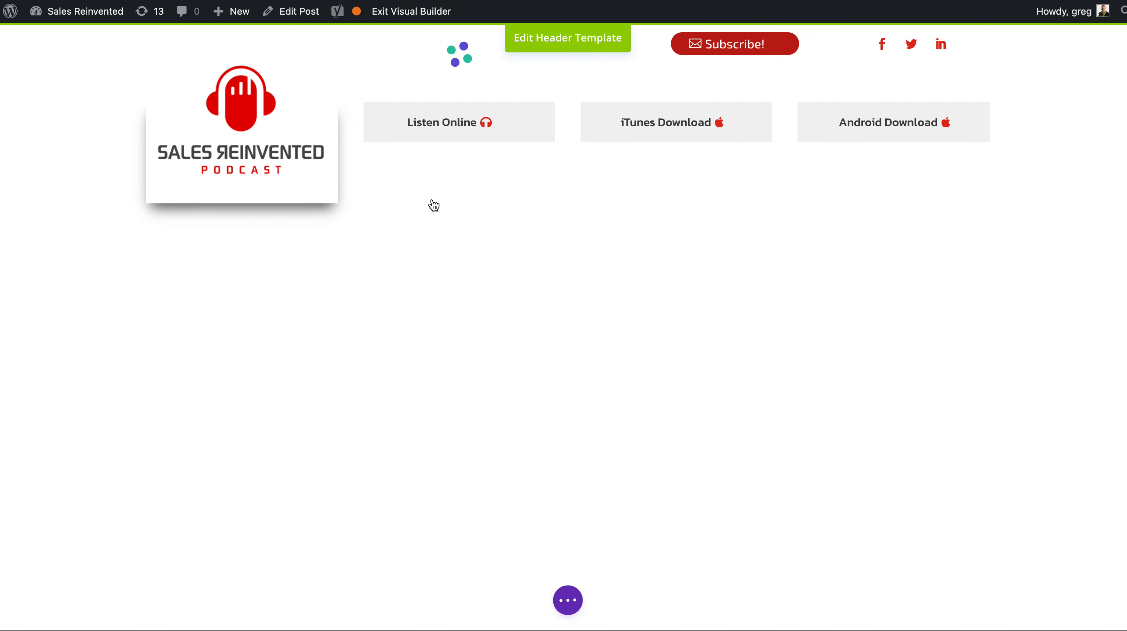
{"action": "scroll", "coordinate": [432, 222], "scroll_direction": "down", "scroll_amount": 10}
{"action": "scroll", "coordinate": [437, 223], "scroll_direction": "down", "scroll_amount": 1}
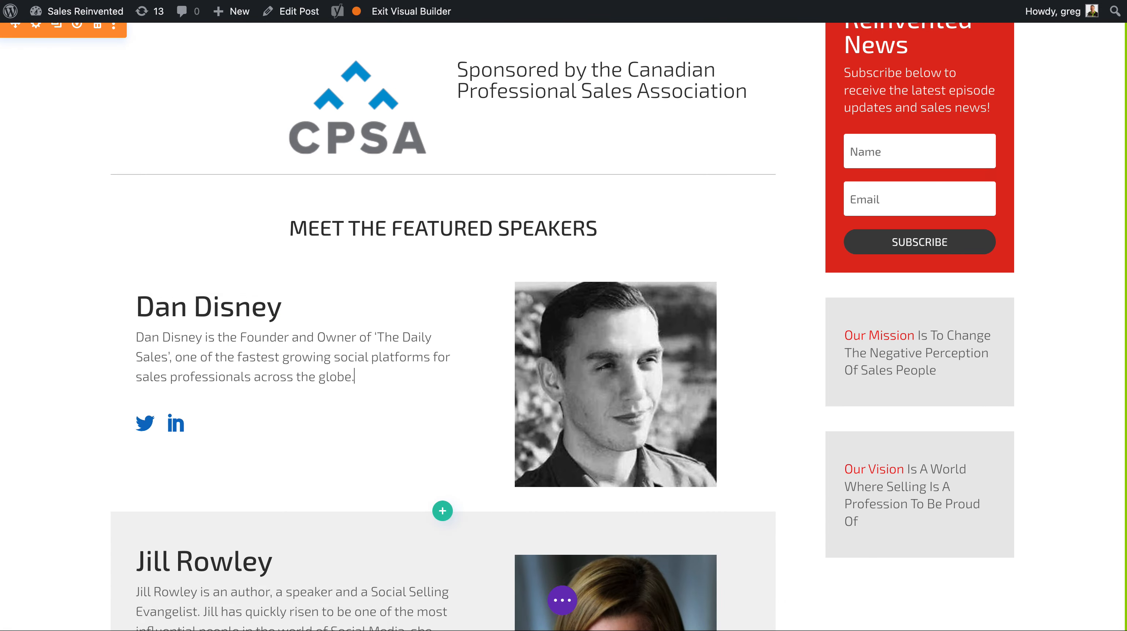
{"action": "scroll", "coordinate": [397, 380], "scroll_direction": "down", "scroll_amount": 15}
{"action": "left_click", "coordinate": [386, 360]}
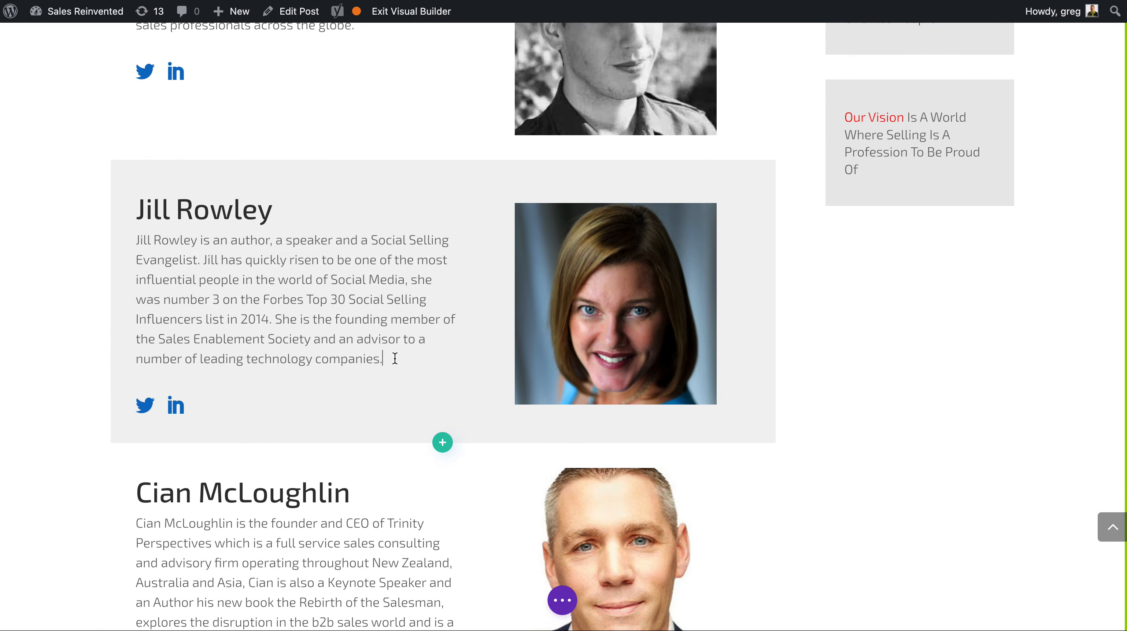
Add a blank line after the third speaker's biography in the person module and apply its settings.
{"action": "scroll", "coordinate": [391, 363], "scroll_direction": "down", "scroll_amount": 10}
{"action": "left_click", "coordinate": [270, 161]}
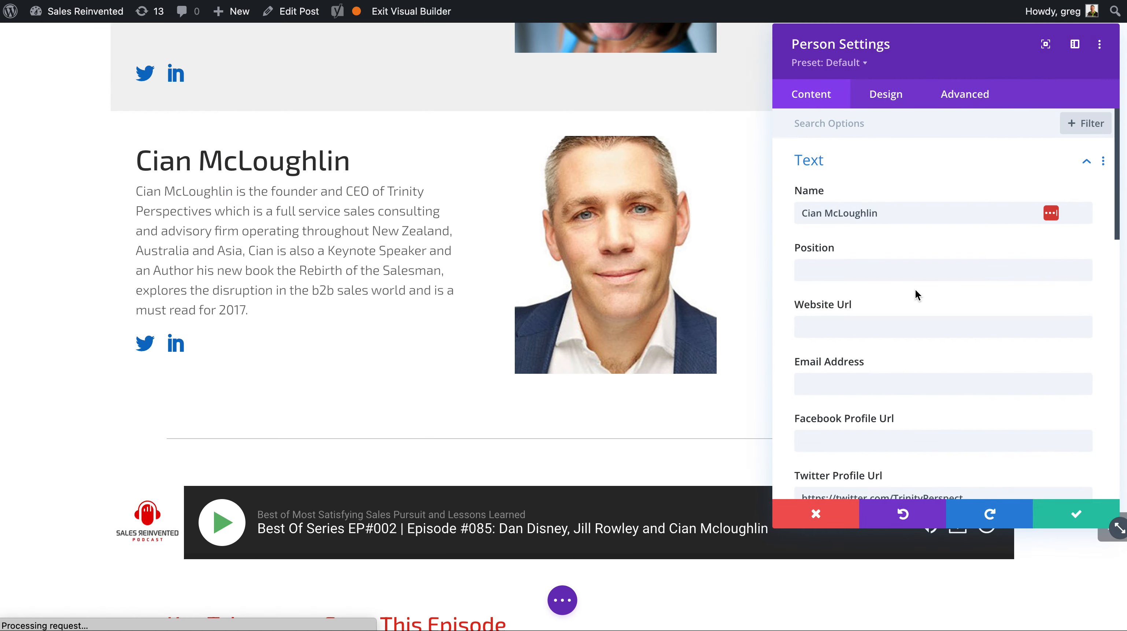
{"action": "scroll", "coordinate": [913, 295], "scroll_direction": "down", "scroll_amount": 6}
{"action": "left_click", "coordinate": [917, 355]}
{"action": "key", "text": "Return"}
{"action": "key", "text": "BackSpace"}
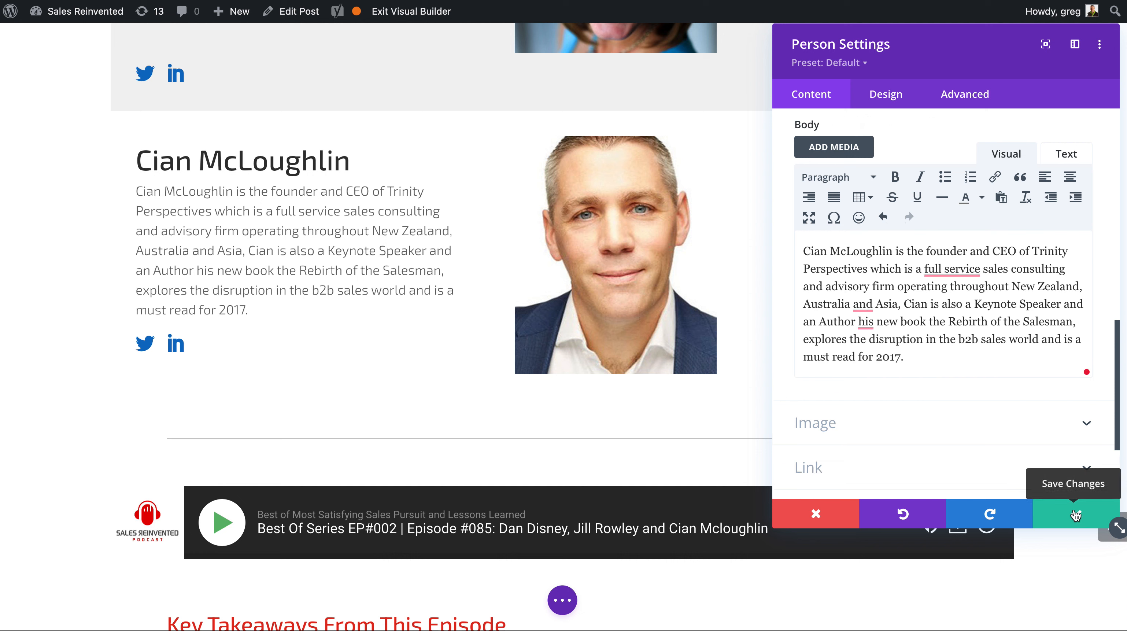
{"action": "key", "text": "Return"}
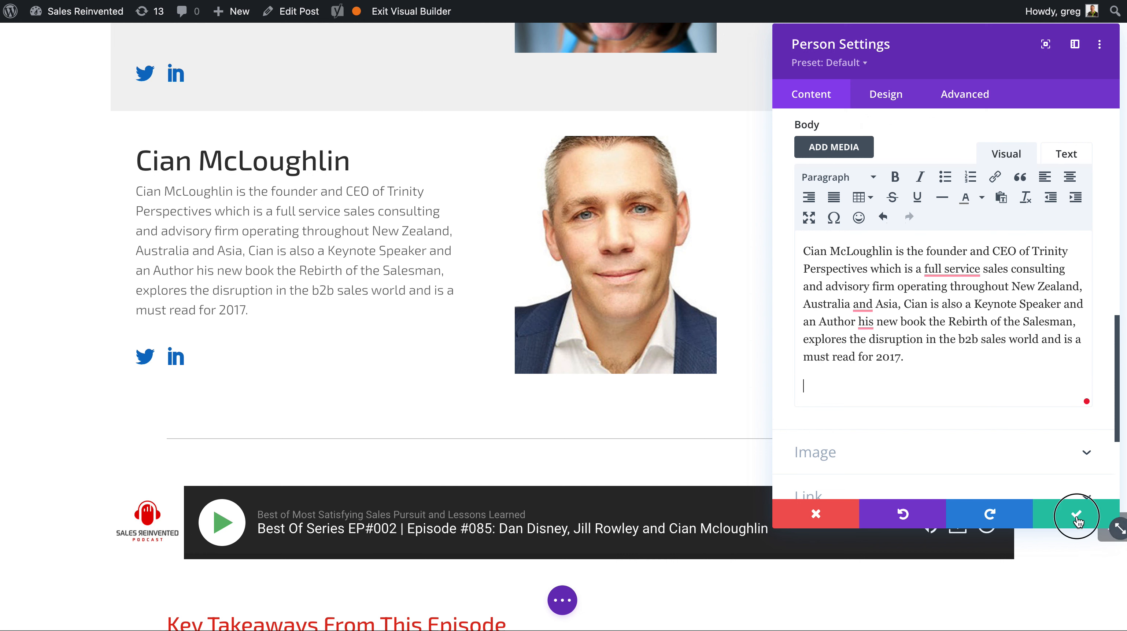
{"action": "left_click", "coordinate": [1076, 513]}
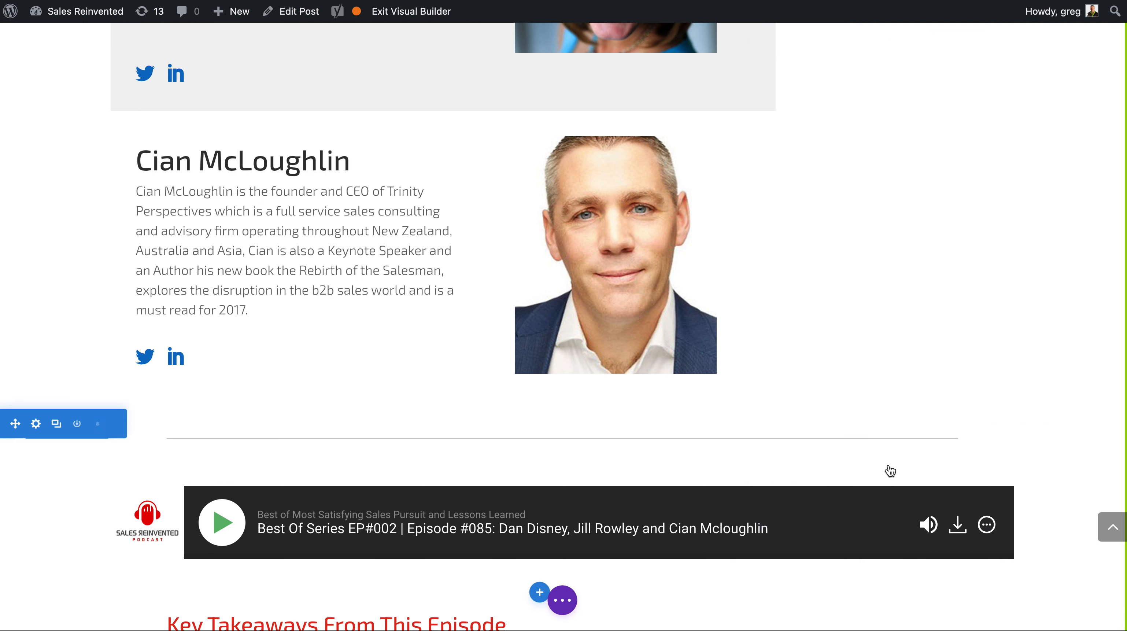
Save the page, exit the Visual Builder, and check the social icon spacing under each biography on the live page.
{"action": "left_click", "coordinate": [562, 600]}
{"action": "left_click", "coordinate": [1089, 605]}
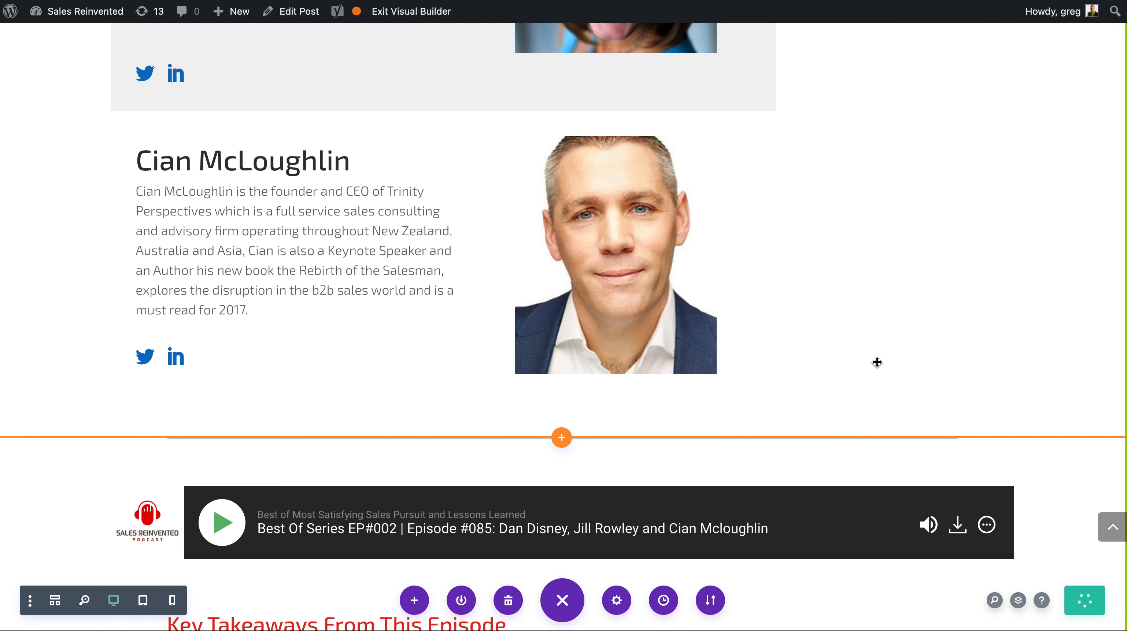
{"action": "scroll", "coordinate": [753, 311], "scroll_direction": "up", "scroll_amount": 20}
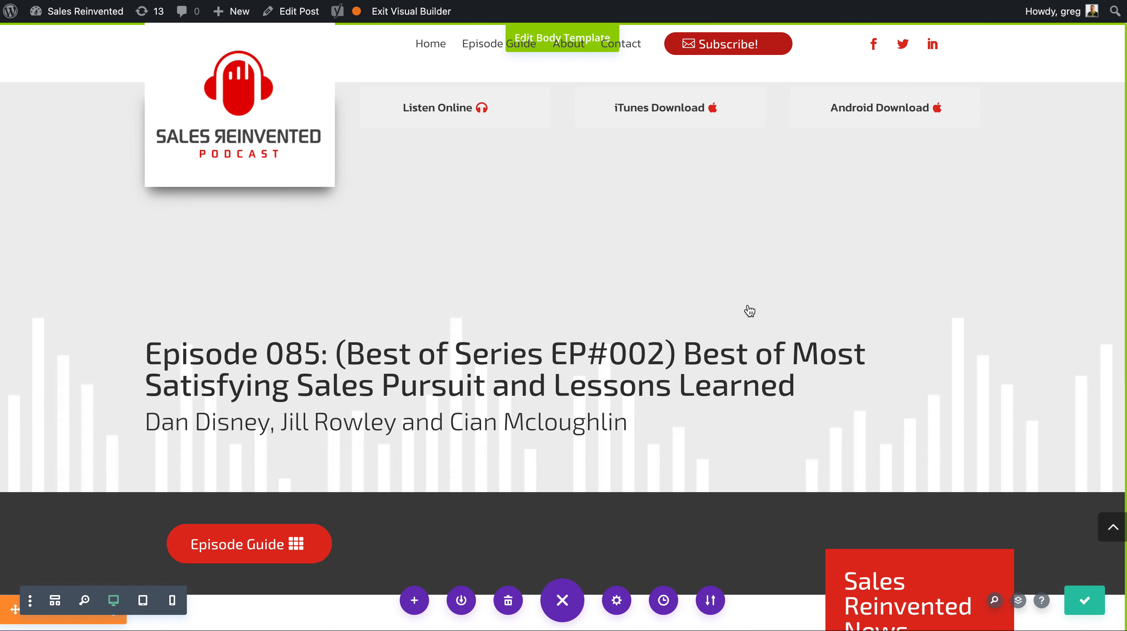
{"action": "left_click", "coordinate": [425, 13]}
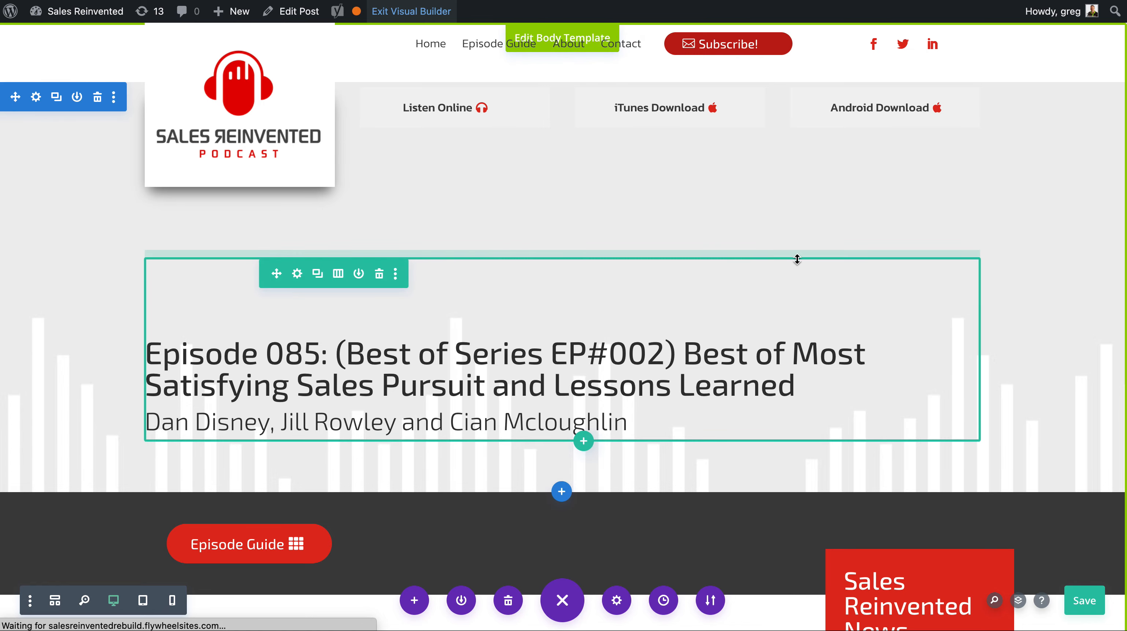
{"action": "scroll", "coordinate": [999, 270], "scroll_direction": "down", "scroll_amount": 10}
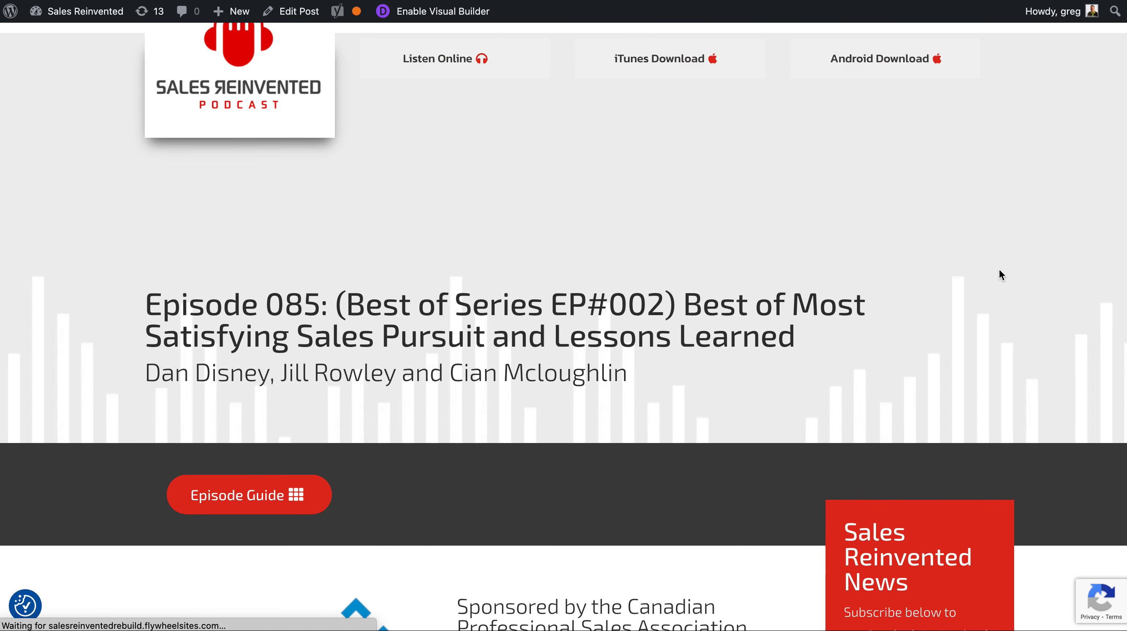
{"action": "scroll", "coordinate": [999, 270], "scroll_direction": "down", "scroll_amount": 12}
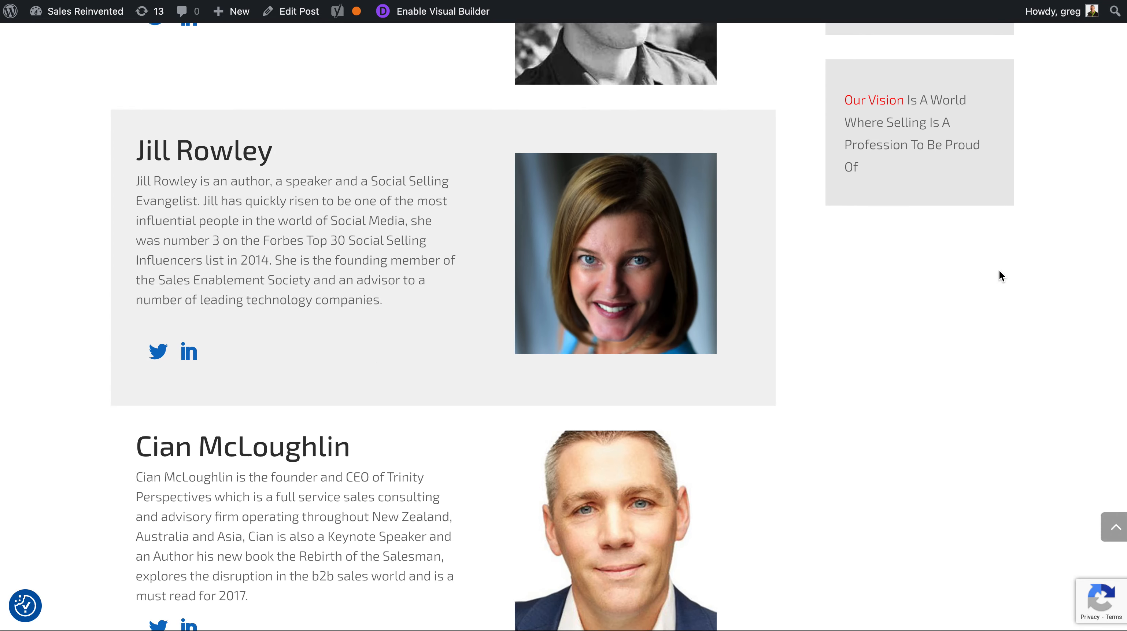
{"action": "scroll", "coordinate": [999, 271], "scroll_direction": "up", "scroll_amount": 8}
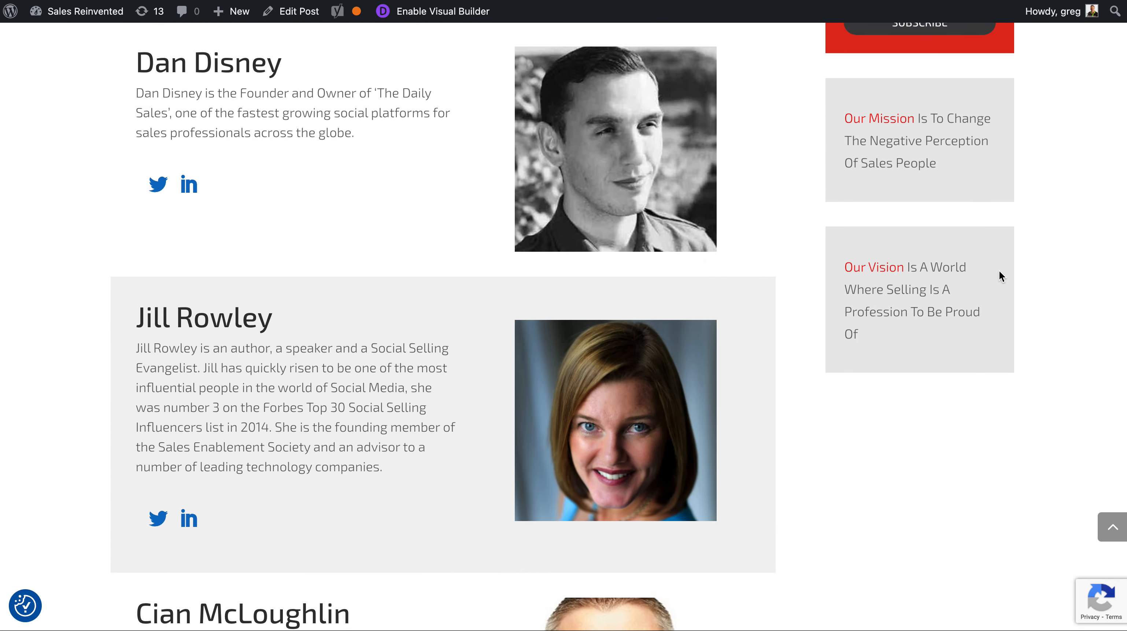
{"action": "scroll", "coordinate": [1000, 271], "scroll_direction": "up", "scroll_amount": 2}
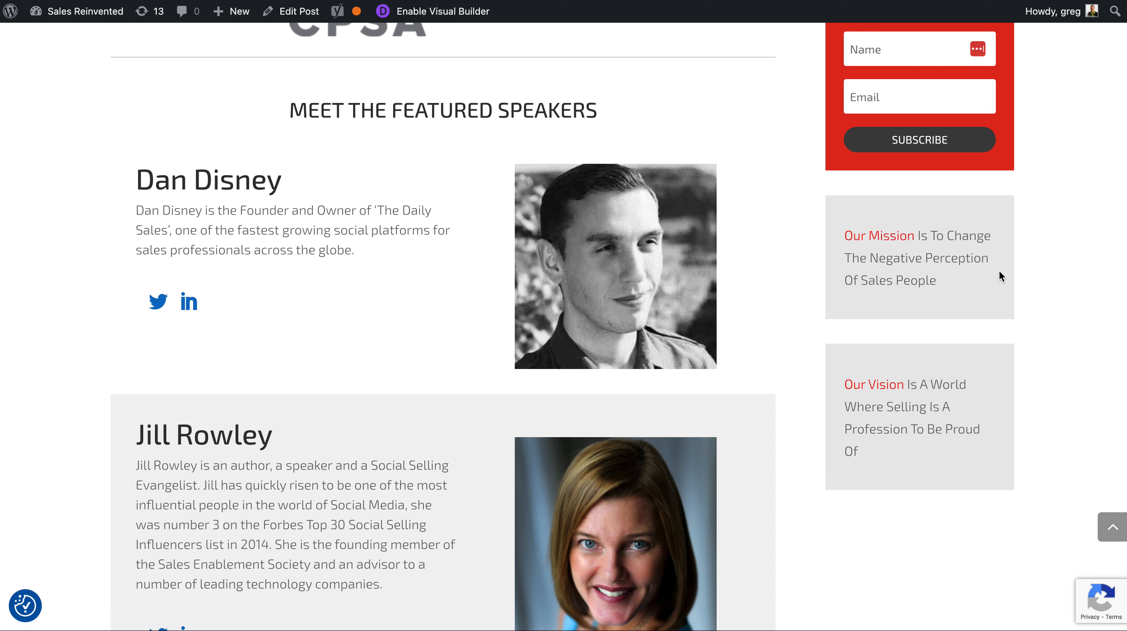